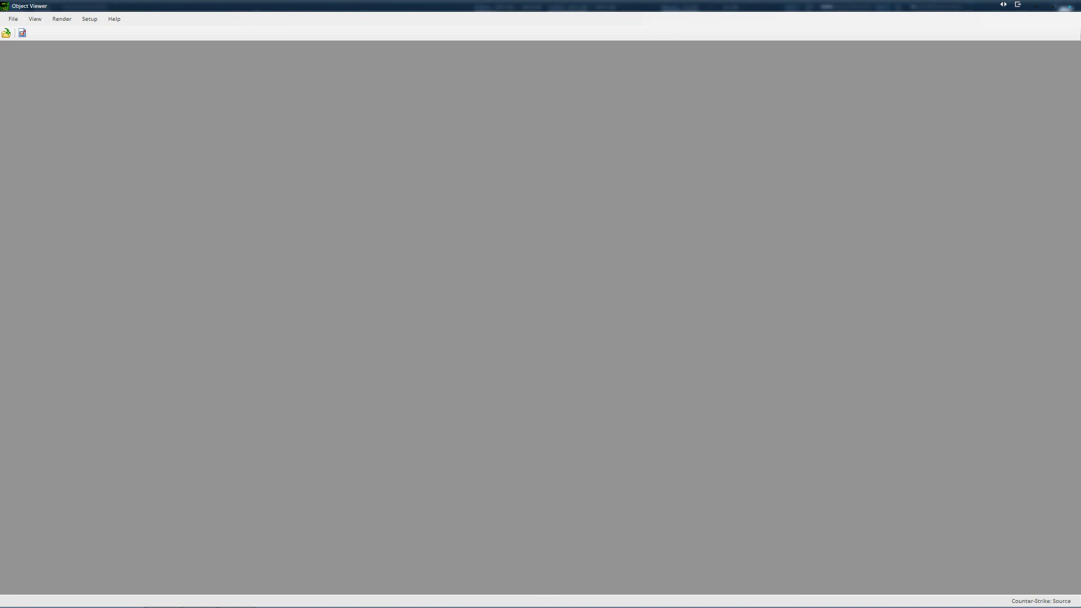
Drag de_hiekkasauna_final_v1.bsp from Downloads into Object Viewer and look up at its sunset sky
{"action": "left_click_drag", "start_coordinate": [1080, 65], "coordinate": [710, 47]}
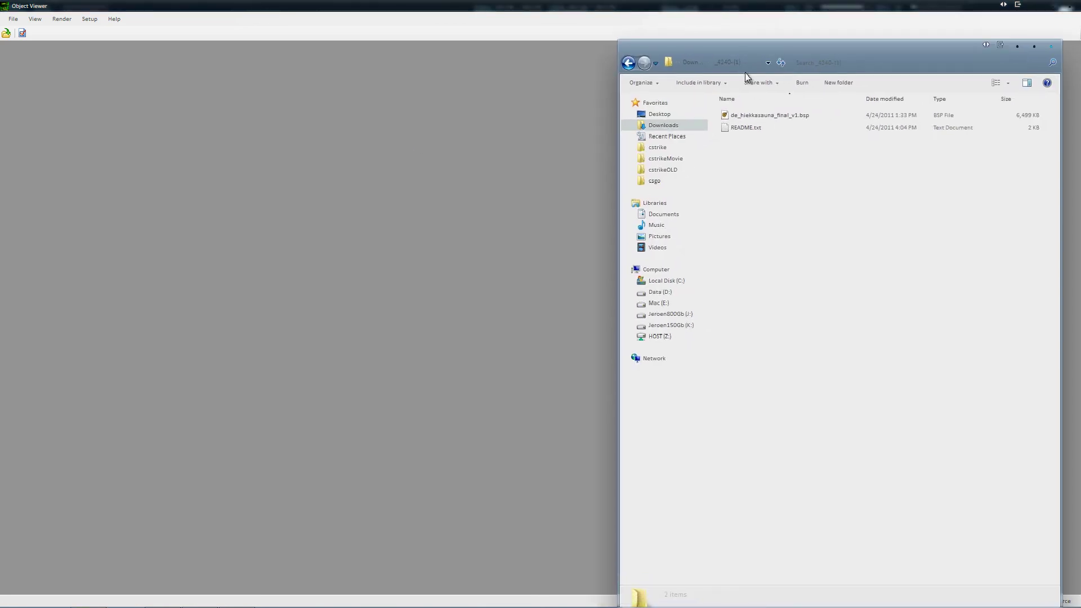
{"action": "left_click", "coordinate": [763, 117]}
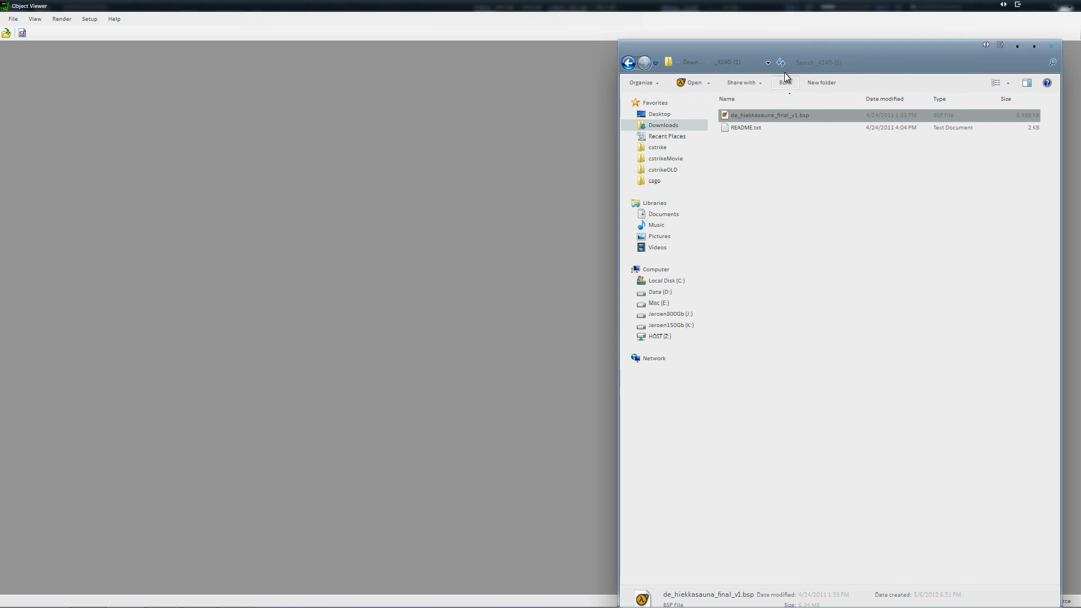
{"action": "left_click_drag", "start_coordinate": [788, 56], "coordinate": [869, 63]}
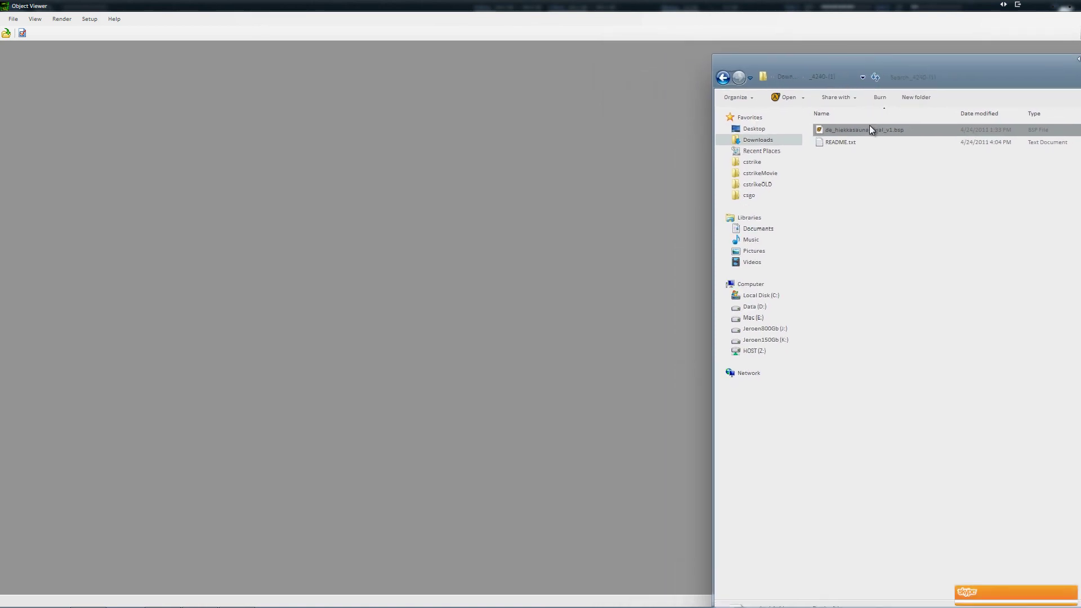
{"action": "left_click_drag", "start_coordinate": [870, 126], "coordinate": [663, 209]}
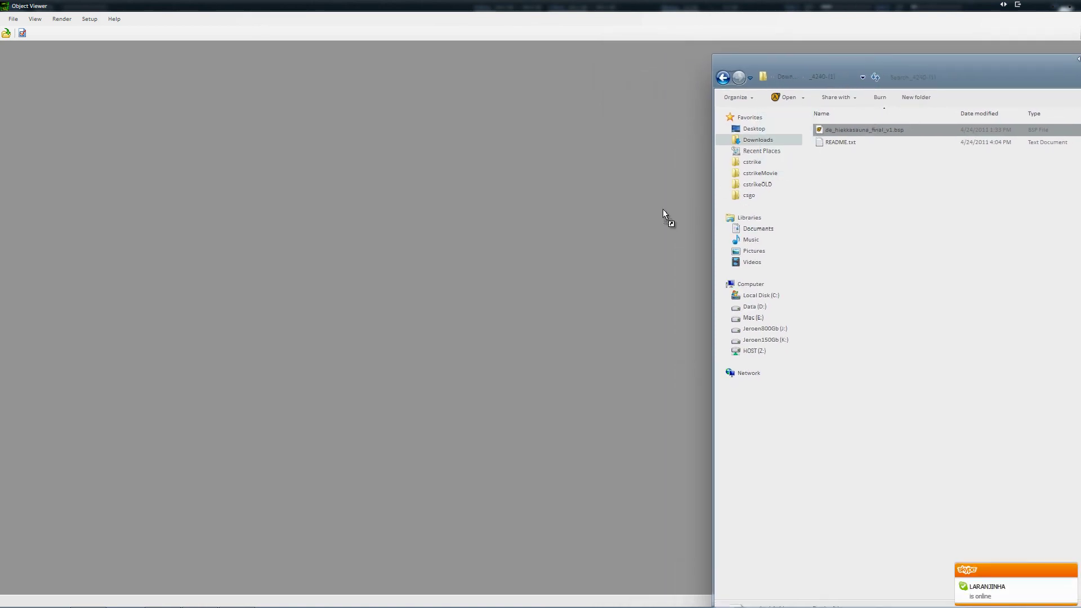
{"action": "left_click", "coordinate": [621, 228]}
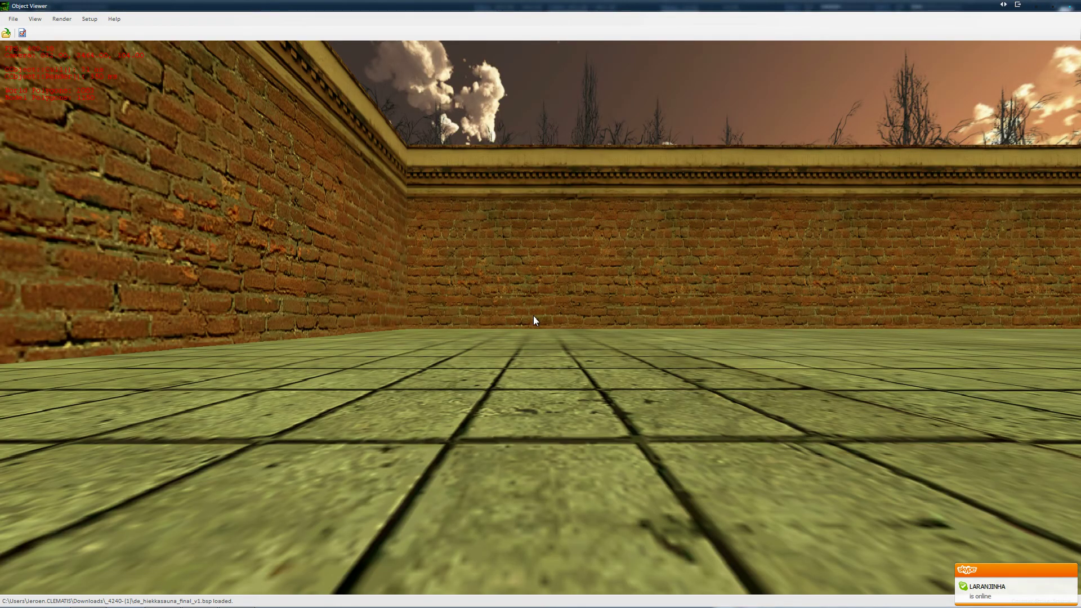
{"action": "left_click_drag", "start_coordinate": [532, 315], "coordinate": [588, 295]}
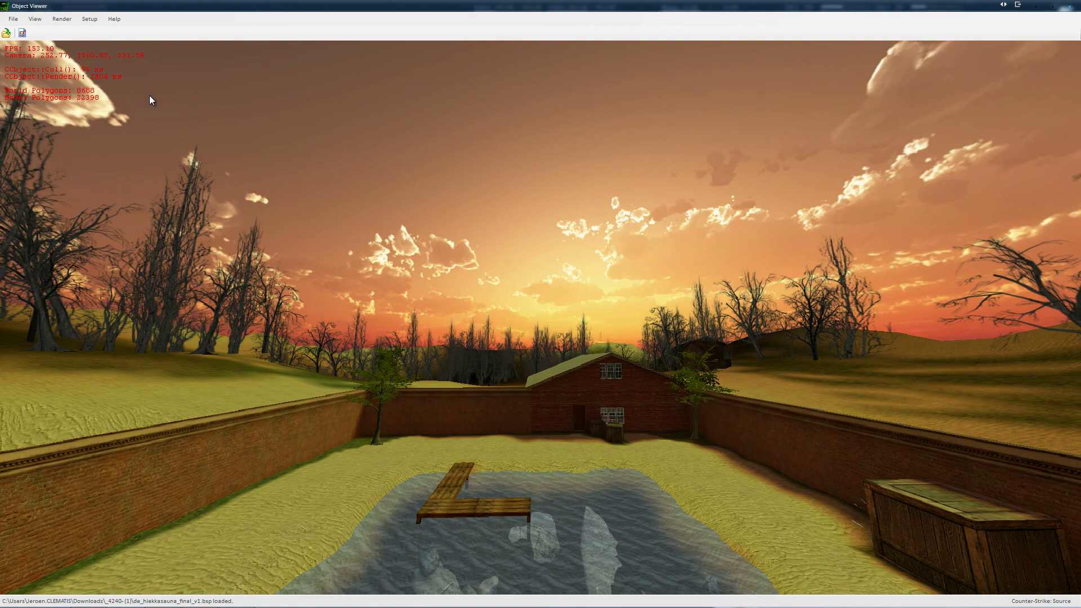
Open the Material Browser on materials > skybox and select the sky22ft sunset material
{"action": "left_click", "coordinate": [36, 20]}
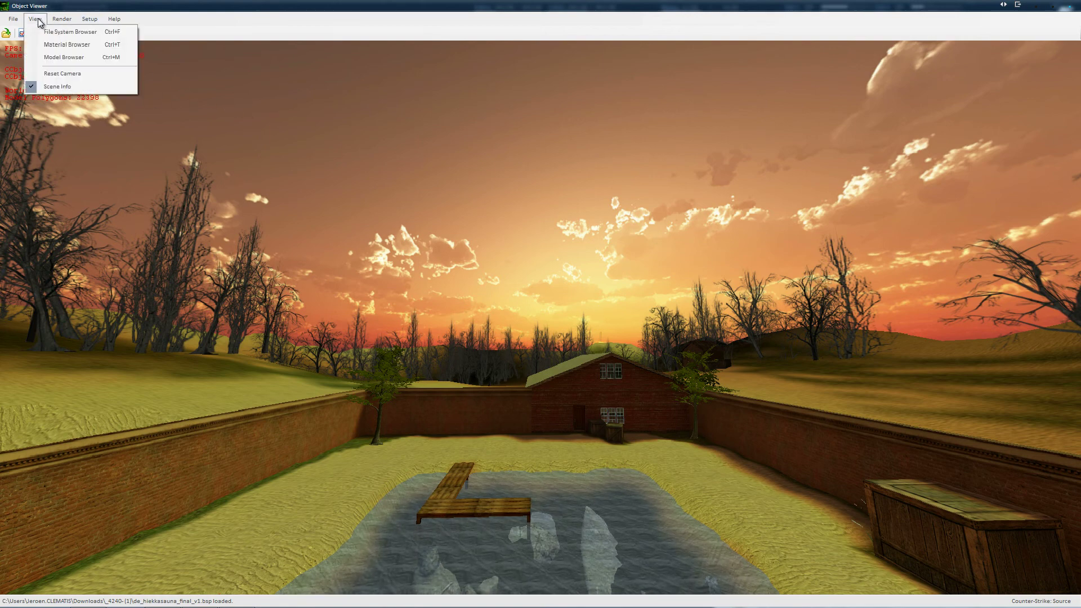
{"action": "left_click", "coordinate": [67, 45]}
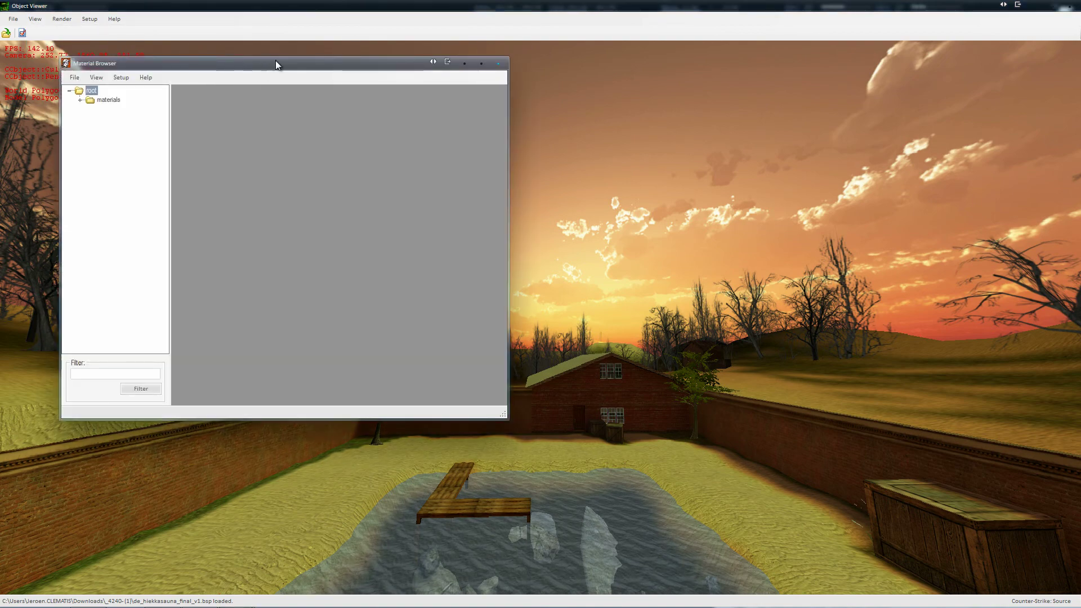
{"action": "left_click_drag", "start_coordinate": [273, 68], "coordinate": [320, 69]}
{"action": "double_click", "coordinate": [130, 101]}
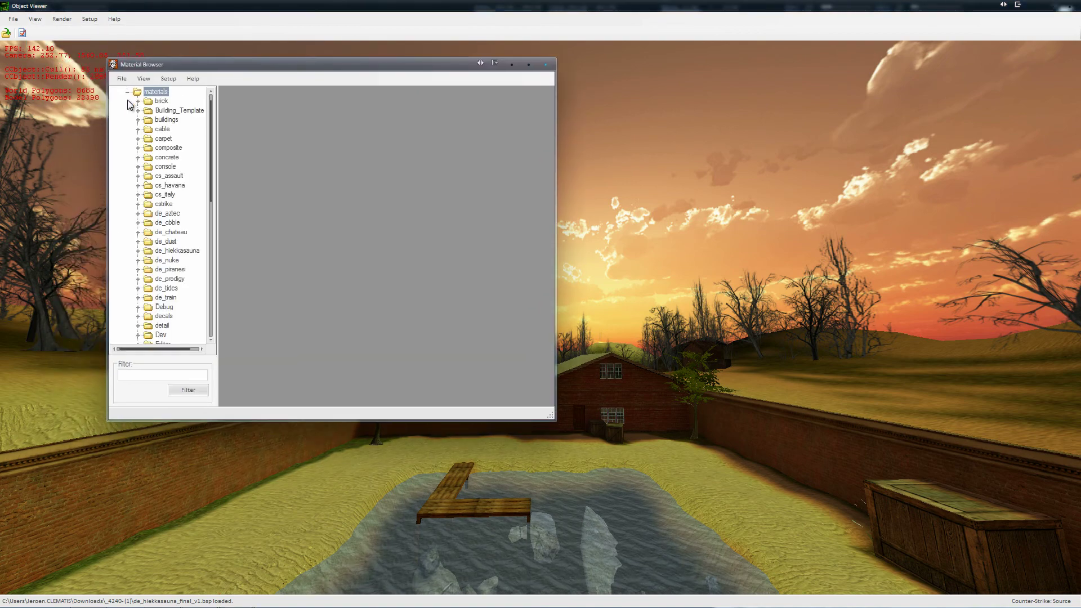
{"action": "left_click_drag", "start_coordinate": [212, 118], "coordinate": [177, 258]}
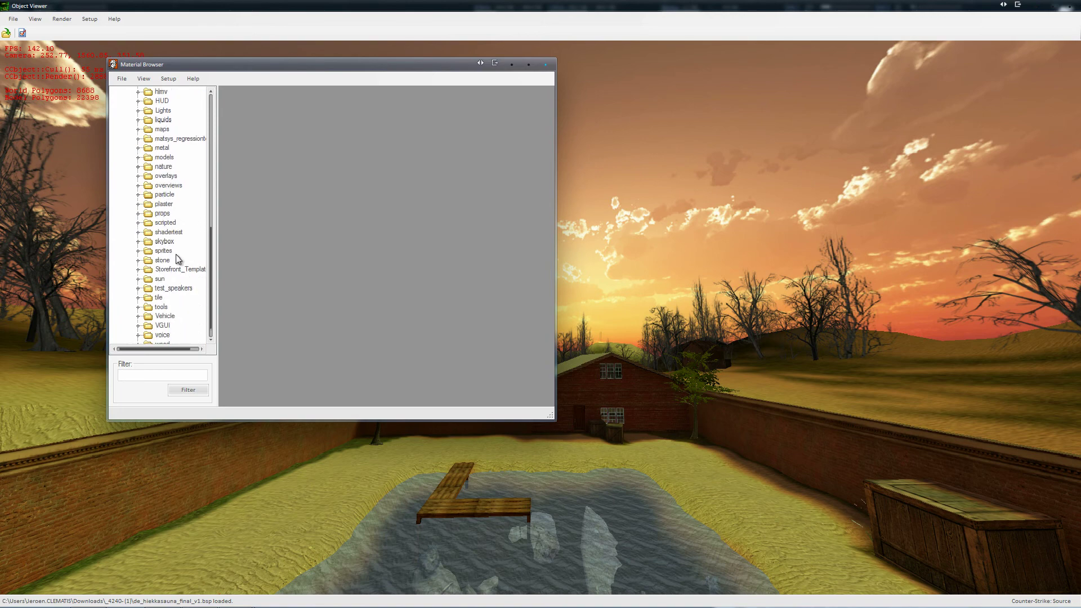
{"action": "left_click", "coordinate": [165, 242]}
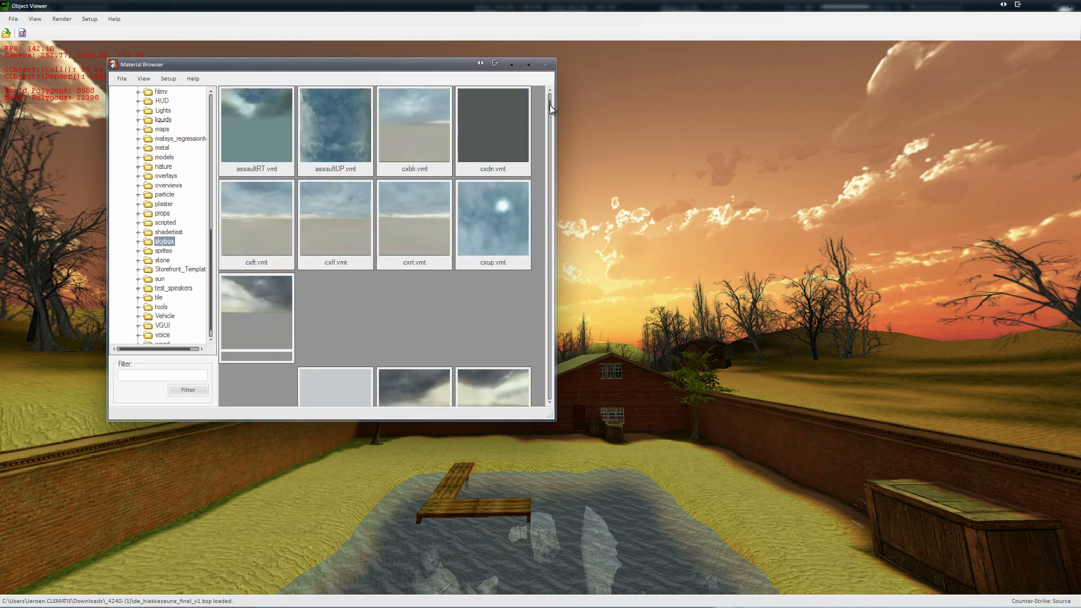
{"action": "left_click_drag", "start_coordinate": [550, 107], "coordinate": [534, 169]}
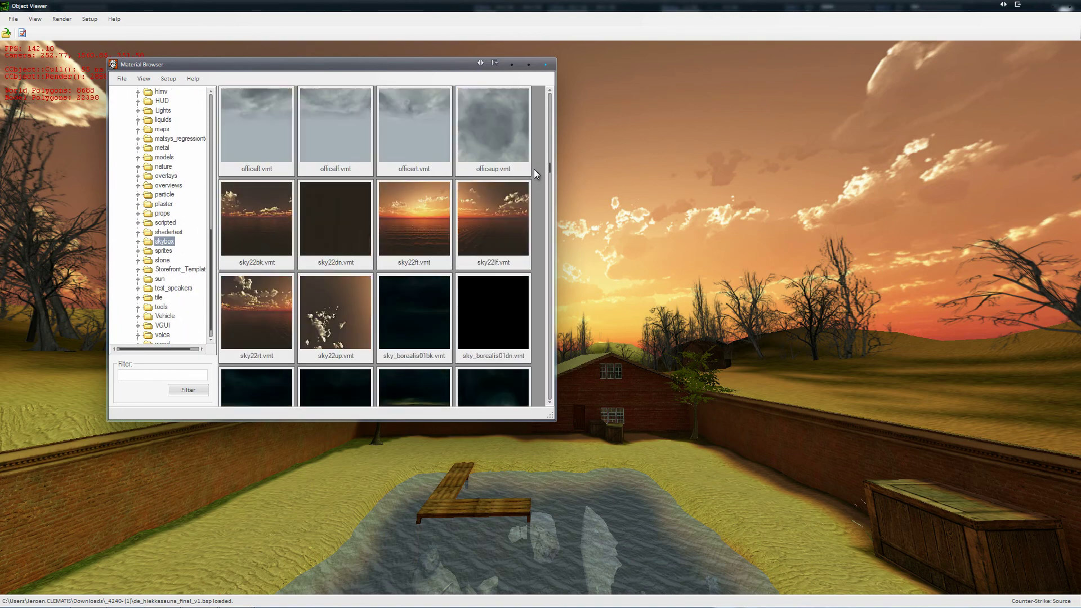
{"action": "left_click", "coordinate": [443, 197]}
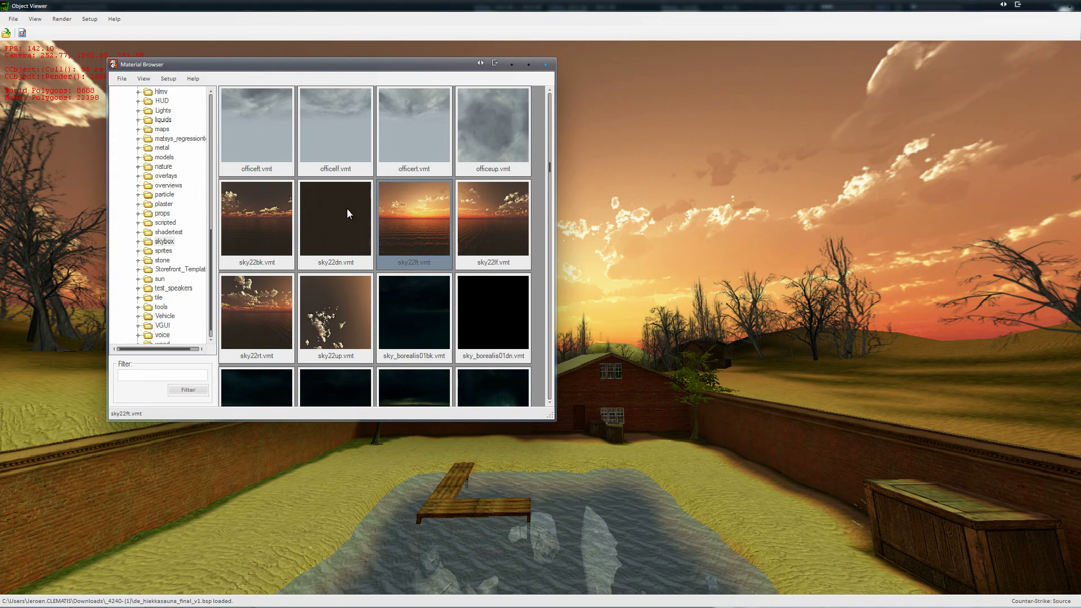
Save sky22bk as sky22bk.tga into a new Tutorial folder in My Documents
{"action": "right_click", "coordinate": [240, 207]}
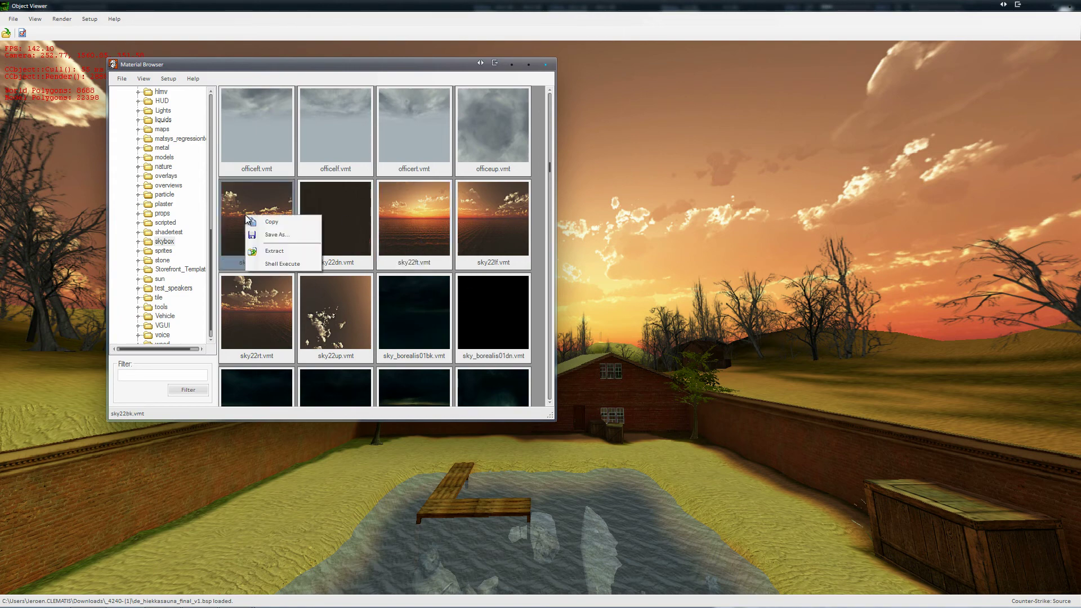
{"action": "key", "text": "Escape"}
{"action": "right_click", "coordinate": [239, 206]}
{"action": "left_click", "coordinate": [254, 220]}
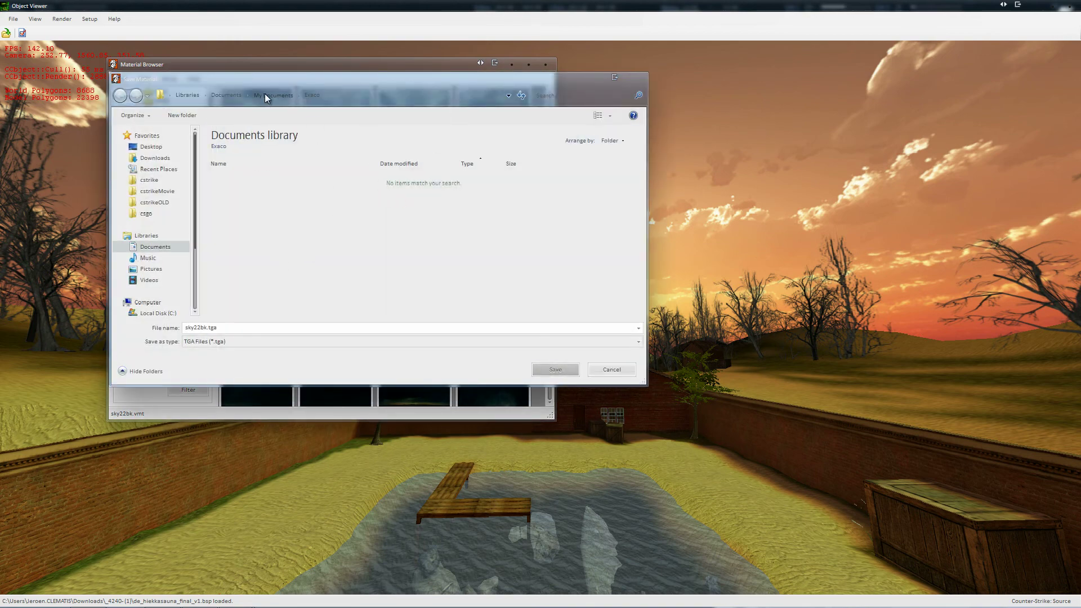
{"action": "right_click", "coordinate": [576, 207]}
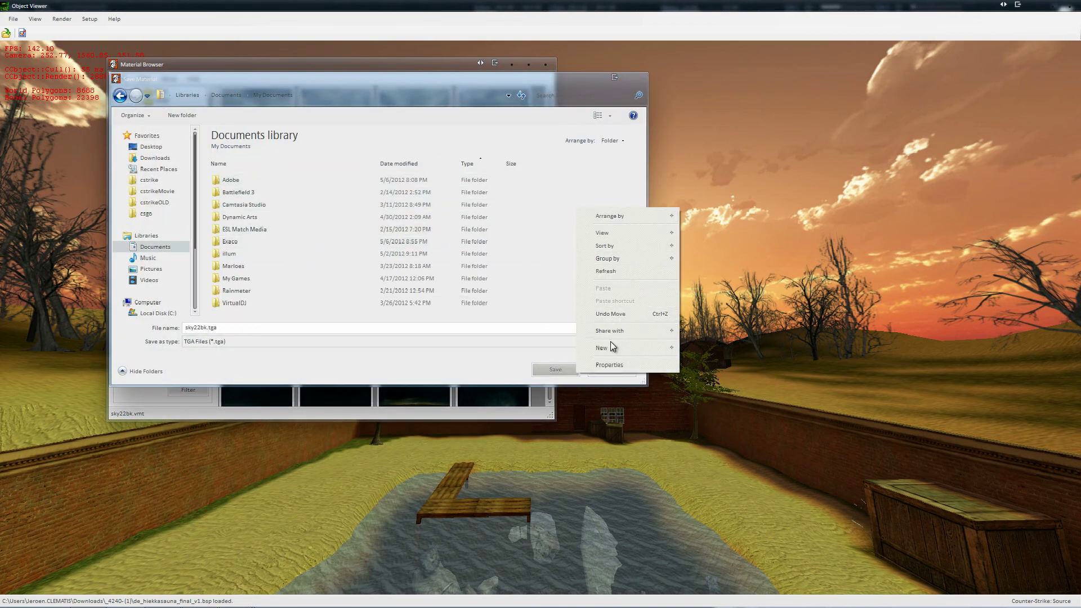
{"action": "mouse_move", "coordinate": [612, 345]}
{"action": "left_click", "coordinate": [703, 349]}
{"action": "type", "text": "Tutor"}
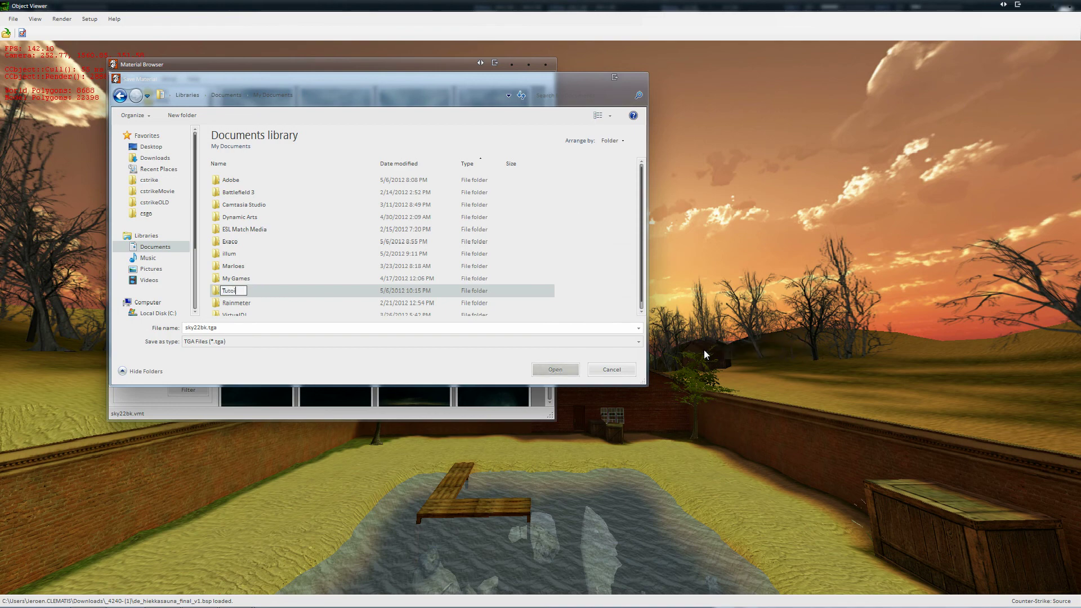
{"action": "type", "text": "ial"}
{"action": "key", "text": "Return"}
{"action": "key", "text": "Return"}
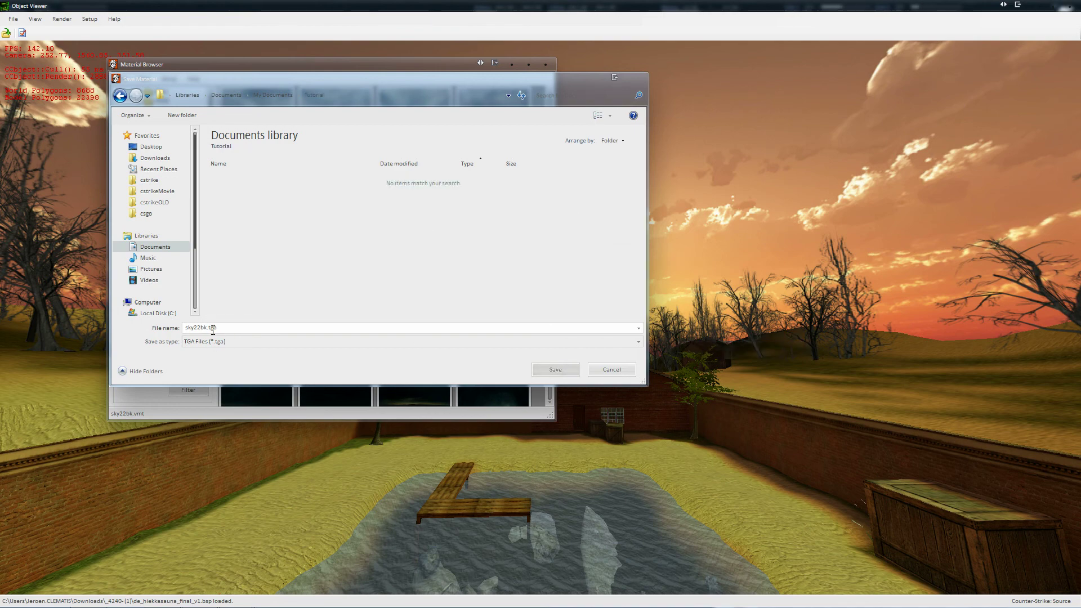
{"action": "left_click", "coordinate": [213, 329]}
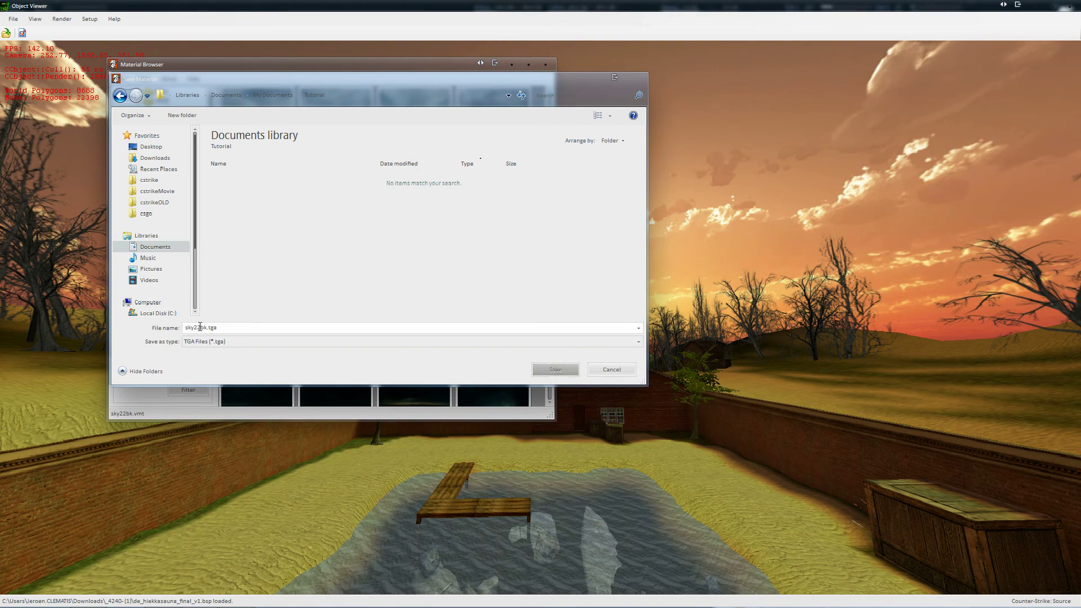
{"action": "double_click", "coordinate": [200, 327]}
{"action": "left_click", "coordinate": [220, 329]}
{"action": "left_click", "coordinate": [555, 369]}
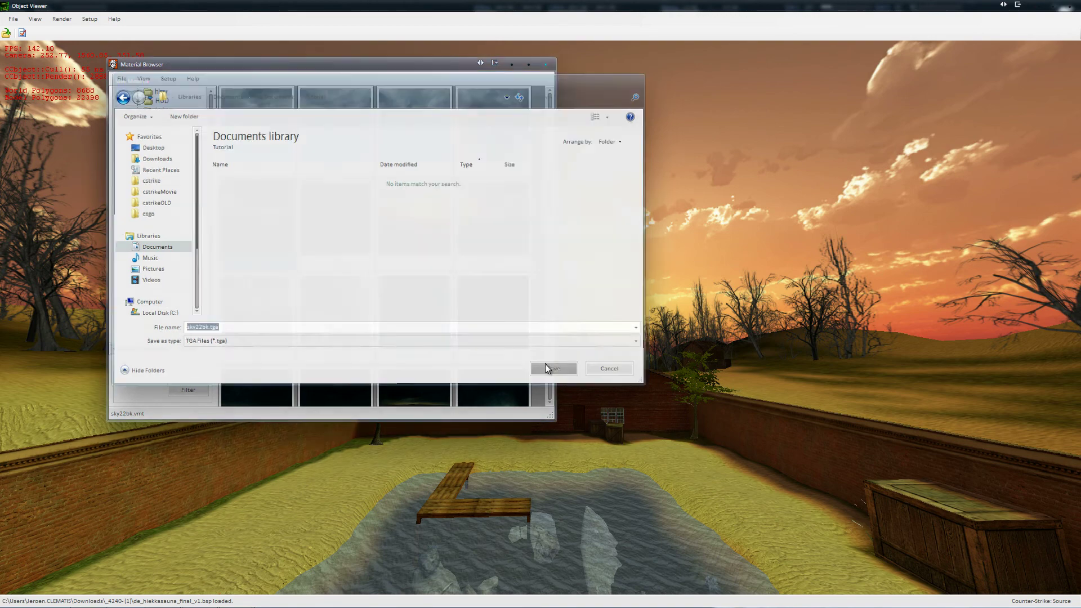
Save the sky22dn, sky22ft and sky22lf materials as TGA files
{"action": "right_click", "coordinate": [334, 223]}
{"action": "left_click", "coordinate": [352, 252]}
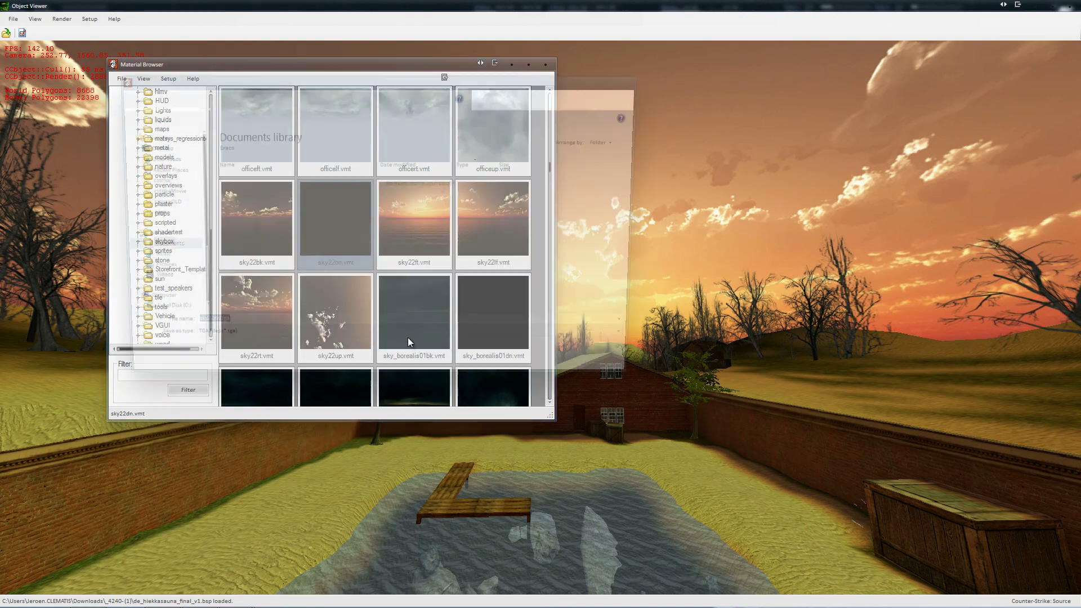
{"action": "left_click", "coordinate": [555, 368]}
{"action": "right_click", "coordinate": [436, 213]}
{"action": "left_click", "coordinate": [455, 242]}
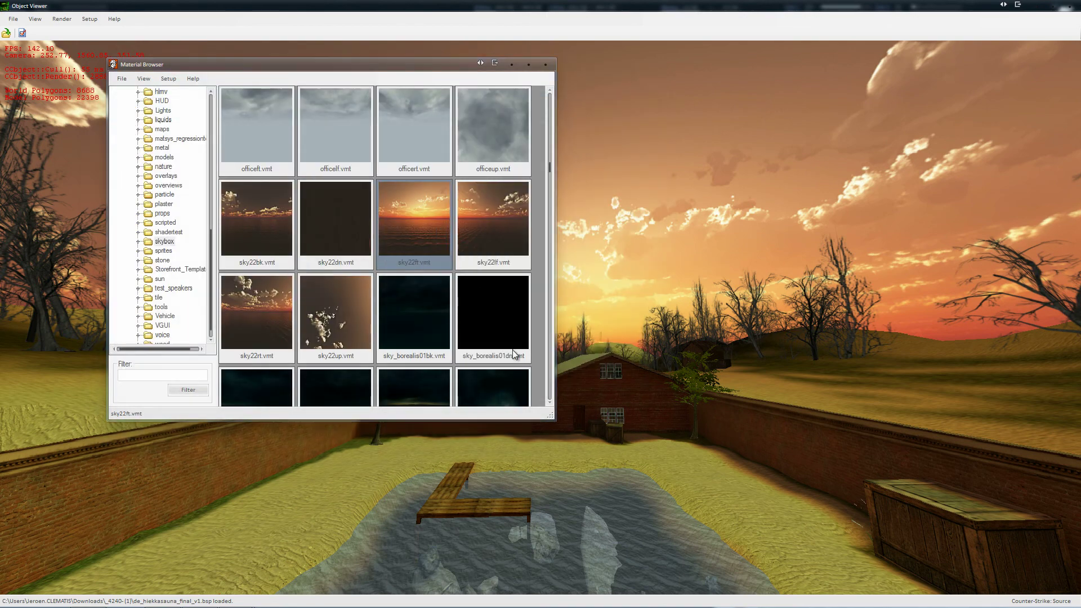
{"action": "left_click", "coordinate": [555, 369]}
{"action": "right_click", "coordinate": [503, 243]}
{"action": "left_click", "coordinate": [521, 257]}
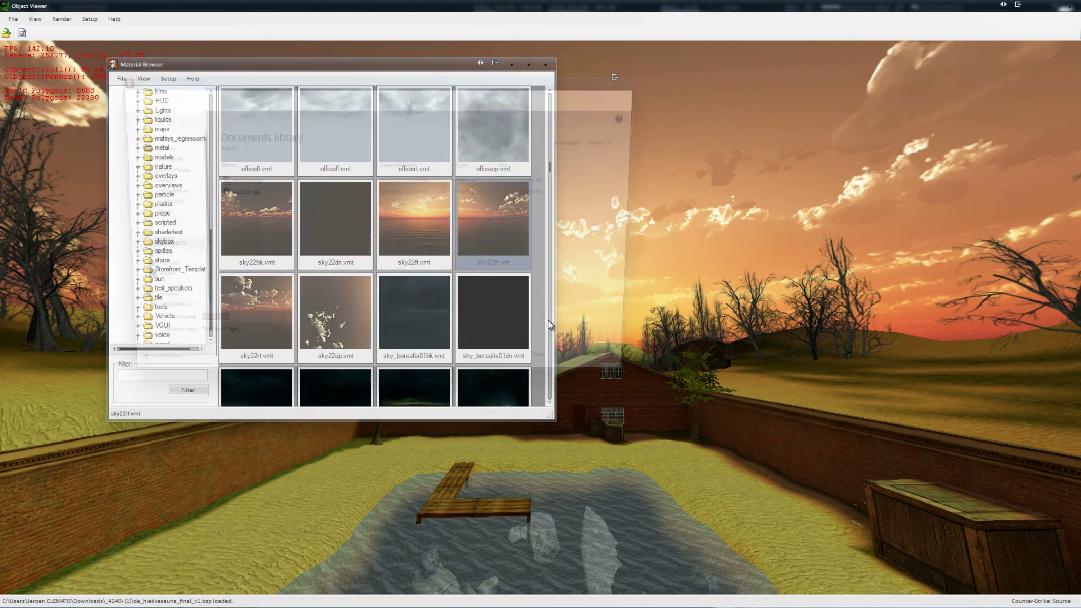
{"action": "left_click", "coordinate": [555, 368]}
Save the sky22rt and sky22up materials as TGA files
{"action": "right_click", "coordinate": [267, 306]}
{"action": "left_click", "coordinate": [297, 325]}
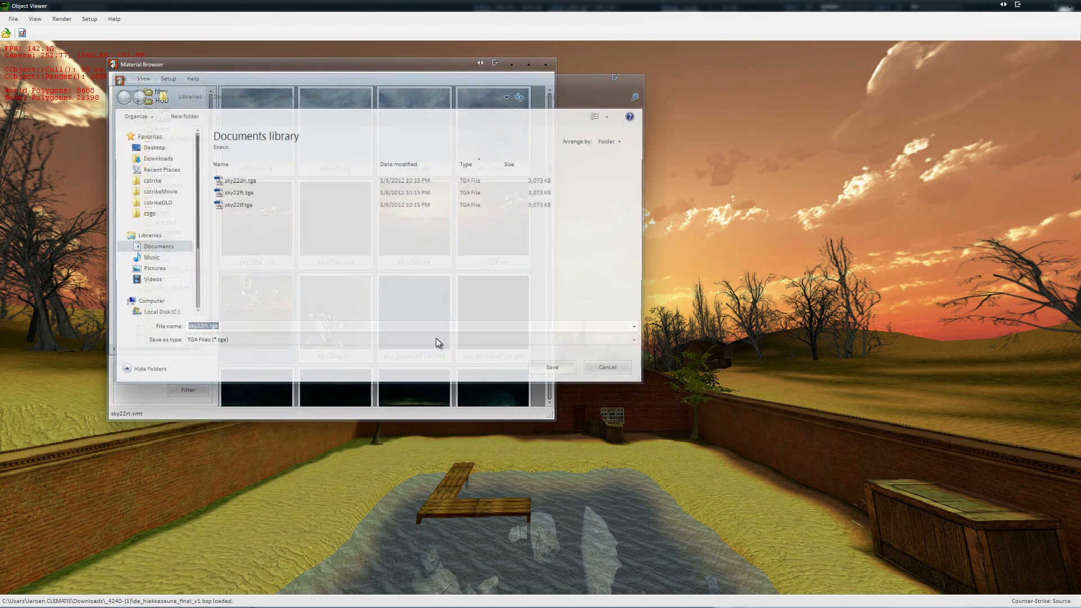
{"action": "left_click", "coordinate": [555, 368]}
{"action": "left_click", "coordinate": [331, 328]}
{"action": "right_click", "coordinate": [331, 328]}
{"action": "left_click", "coordinate": [355, 345]}
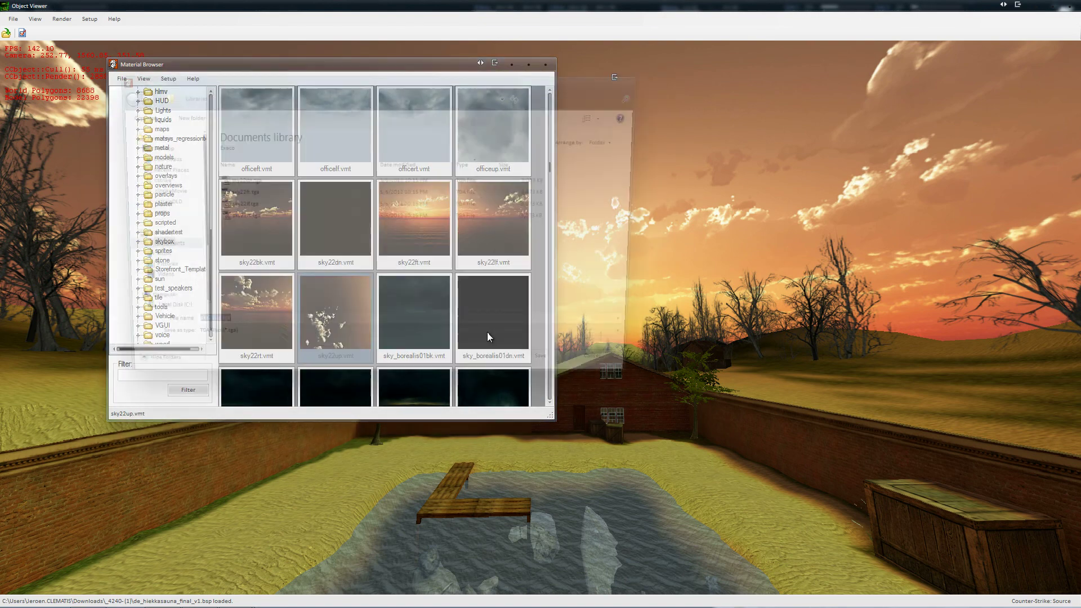
{"action": "left_click", "coordinate": [555, 368]}
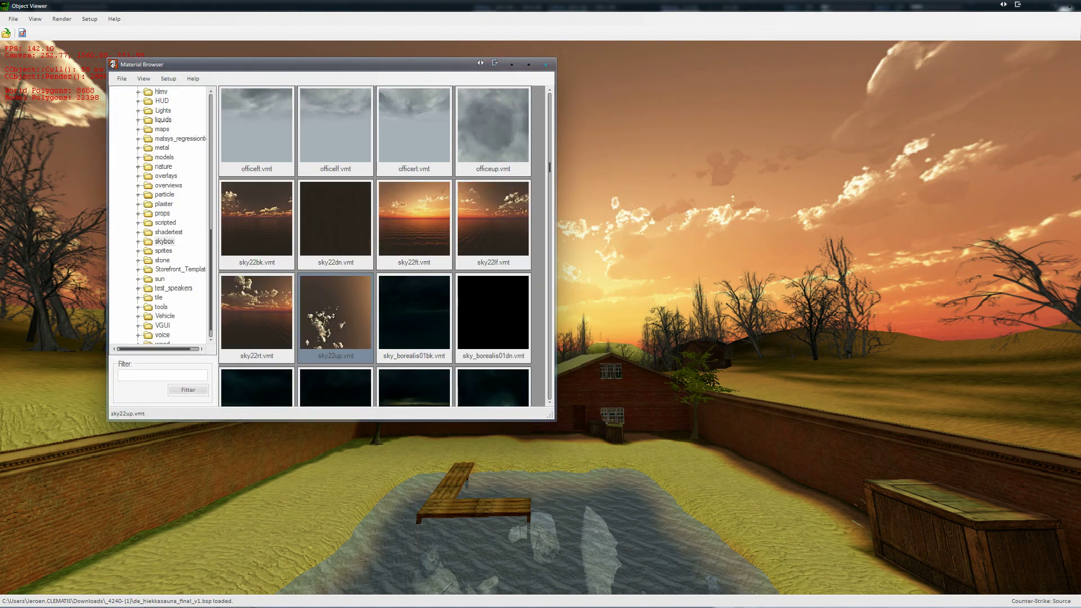
Open the Documents > Tutorial folder in Explorer to check the exported files
{"action": "key", "text": "super"}
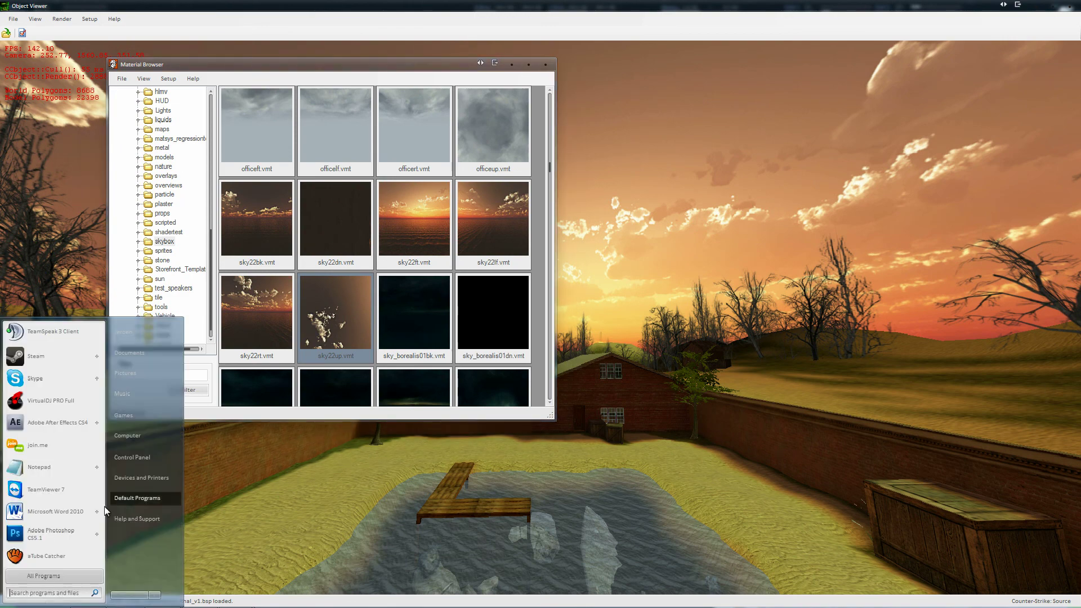
{"action": "left_click", "coordinate": [139, 434]}
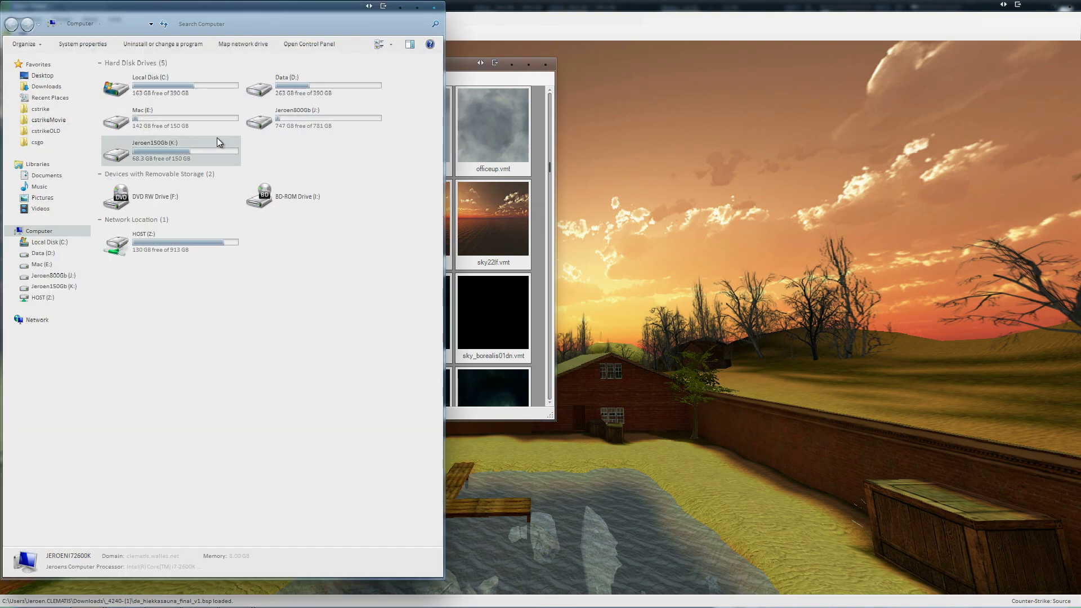
{"action": "left_click", "coordinate": [41, 178]}
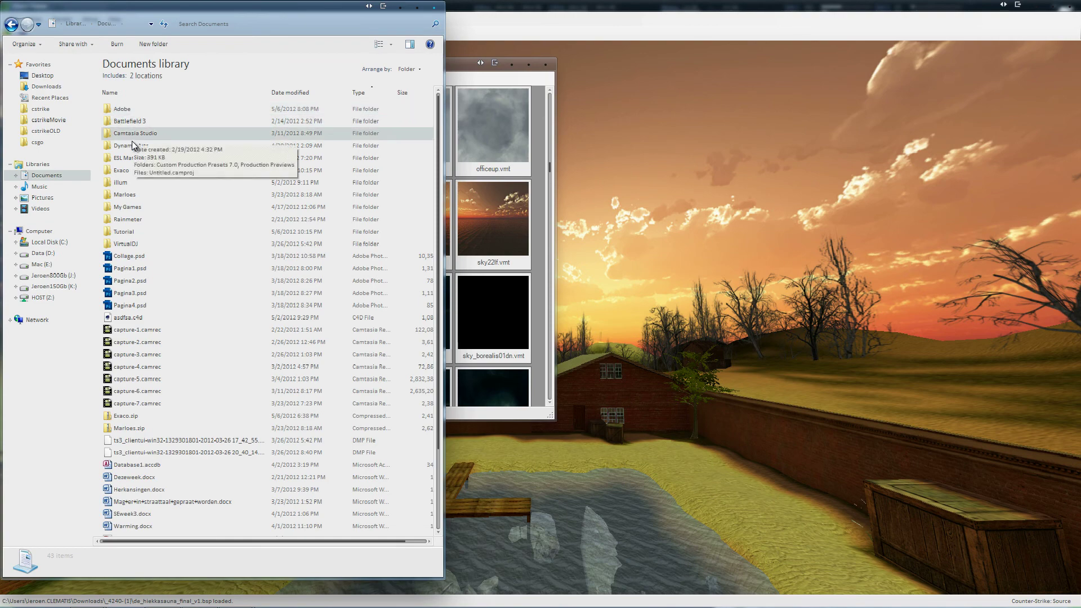
{"action": "double_click", "coordinate": [131, 230]}
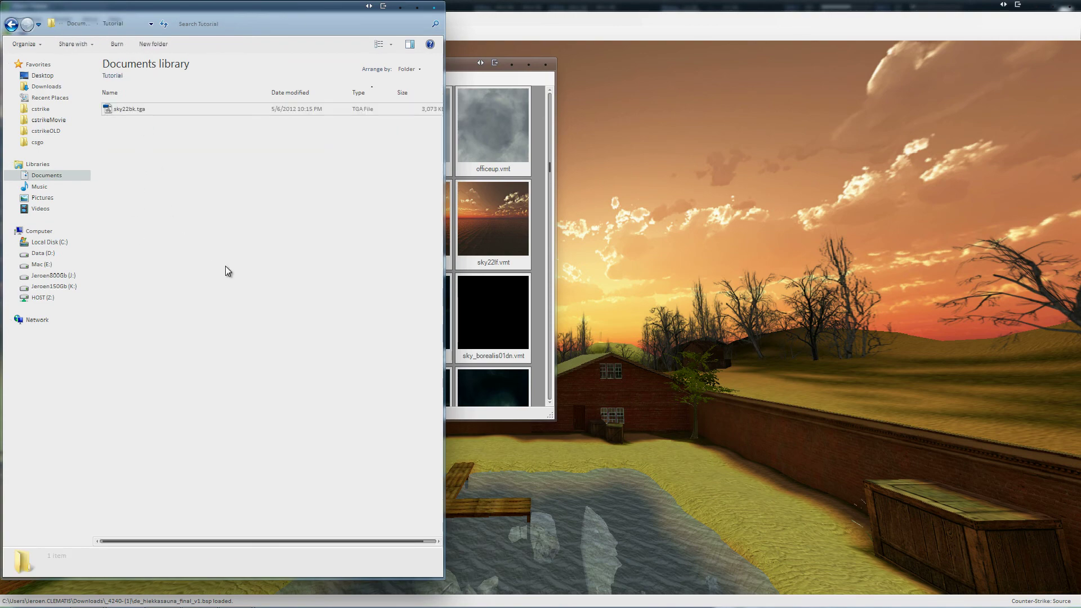
Permanently delete sky22bk.tga from Tutorial, then return to the sky22bk material in Object Viewer
{"action": "left_click", "coordinate": [500, 200]}
{"action": "left_click", "coordinate": [264, 221]}
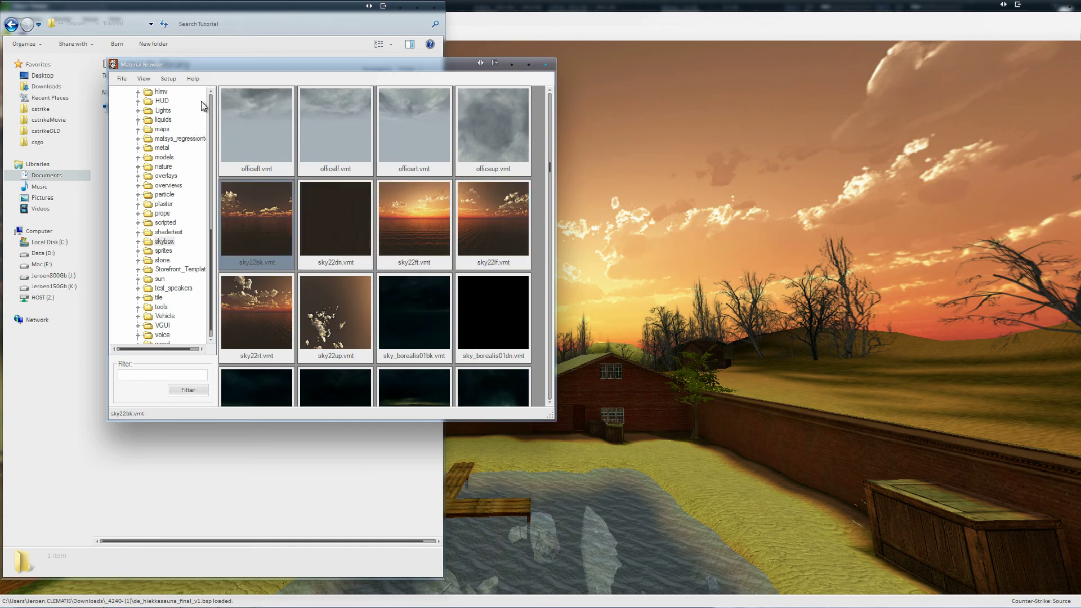
{"action": "left_click", "coordinate": [99, 160]}
{"action": "left_click_drag", "start_coordinate": [200, 137], "coordinate": [130, 102]}
{"action": "key", "text": "Delete"}
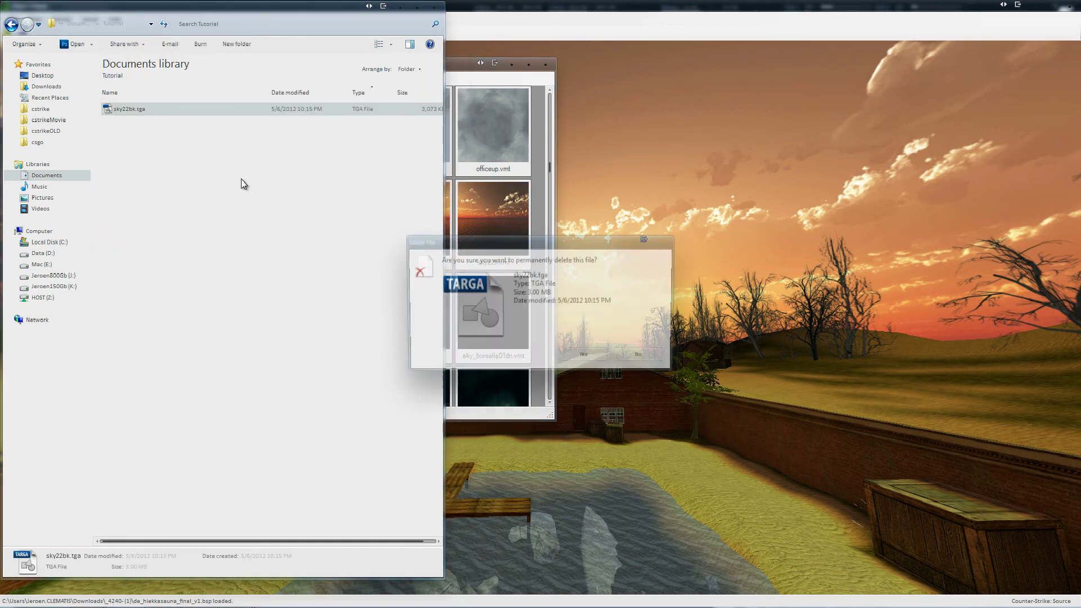
{"action": "key", "text": "Return"}
{"action": "key", "text": "alt+Tab"}
{"action": "right_click", "coordinate": [276, 208]}
Save sky22bk and sky22dn as TGA files into Documents > Tutorial
{"action": "left_click", "coordinate": [306, 227]}
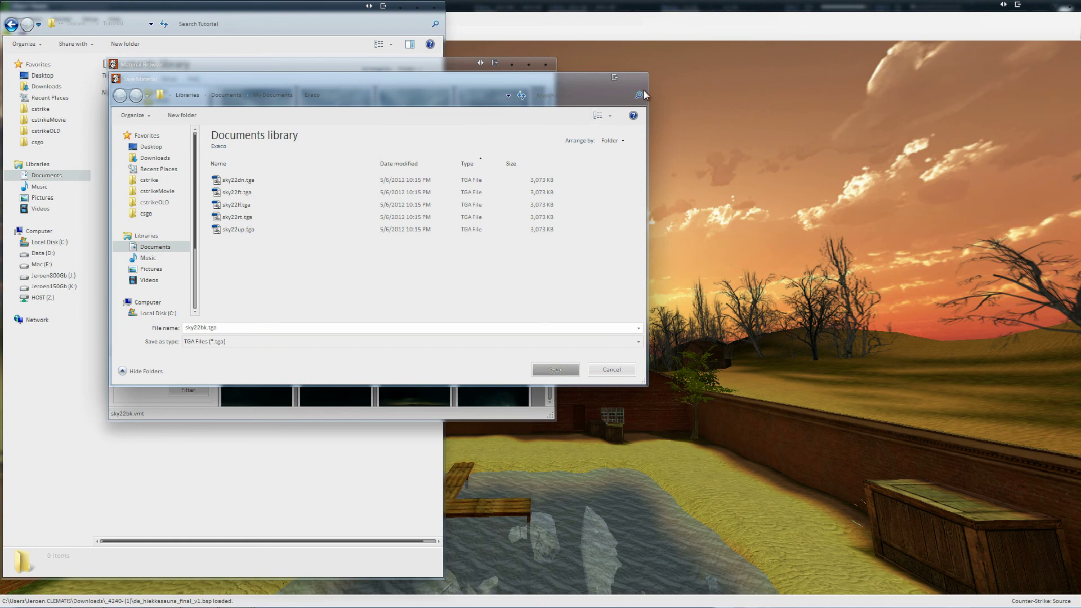
{"action": "left_click", "coordinate": [273, 95]}
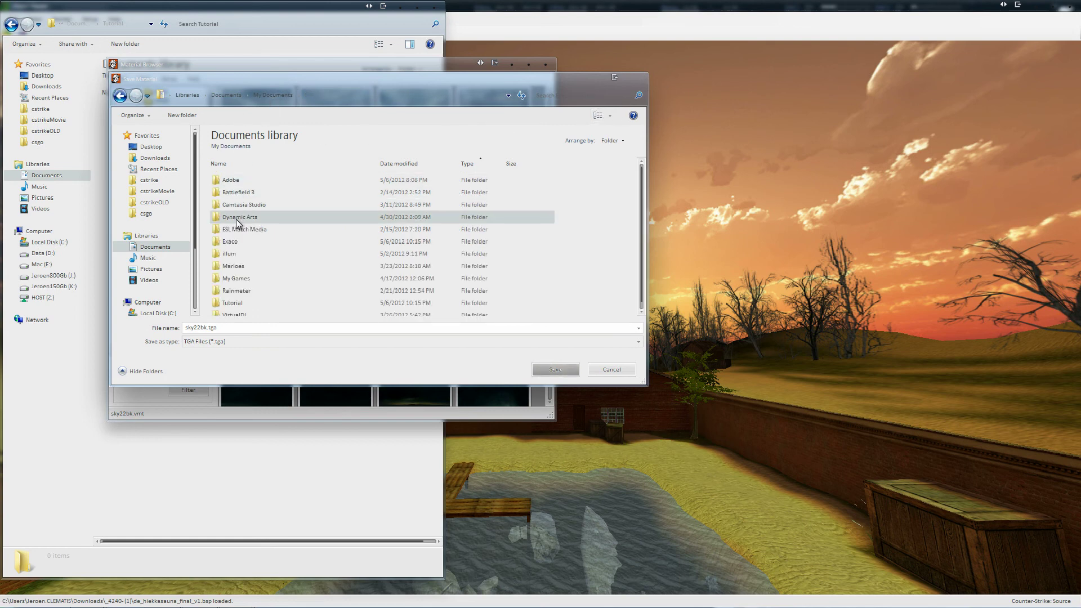
{"action": "left_click", "coordinate": [237, 290]}
{"action": "double_click", "coordinate": [241, 303]}
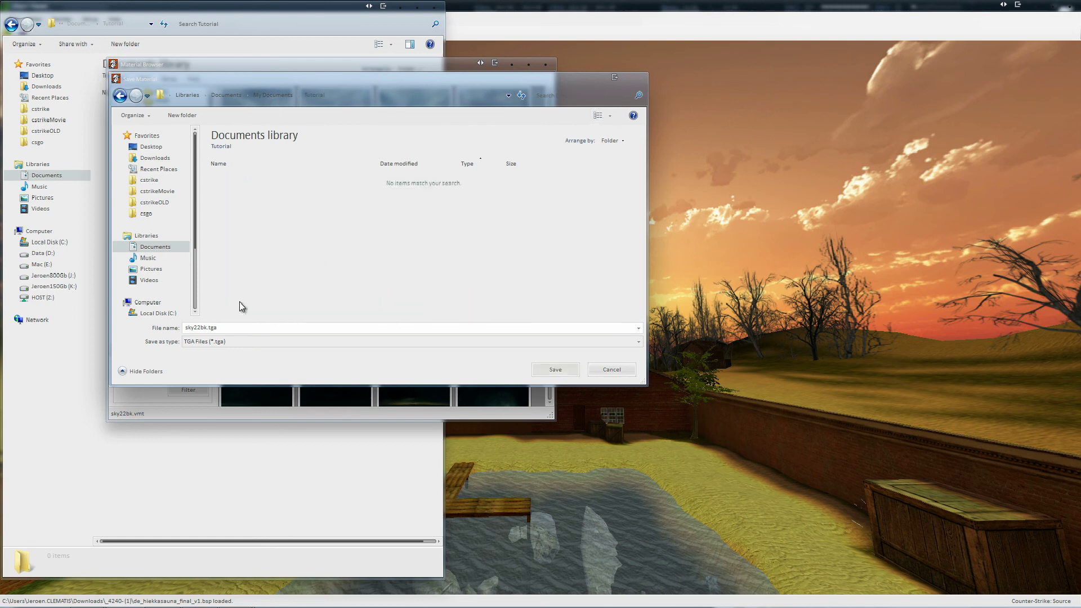
{"action": "left_click", "coordinate": [541, 370]}
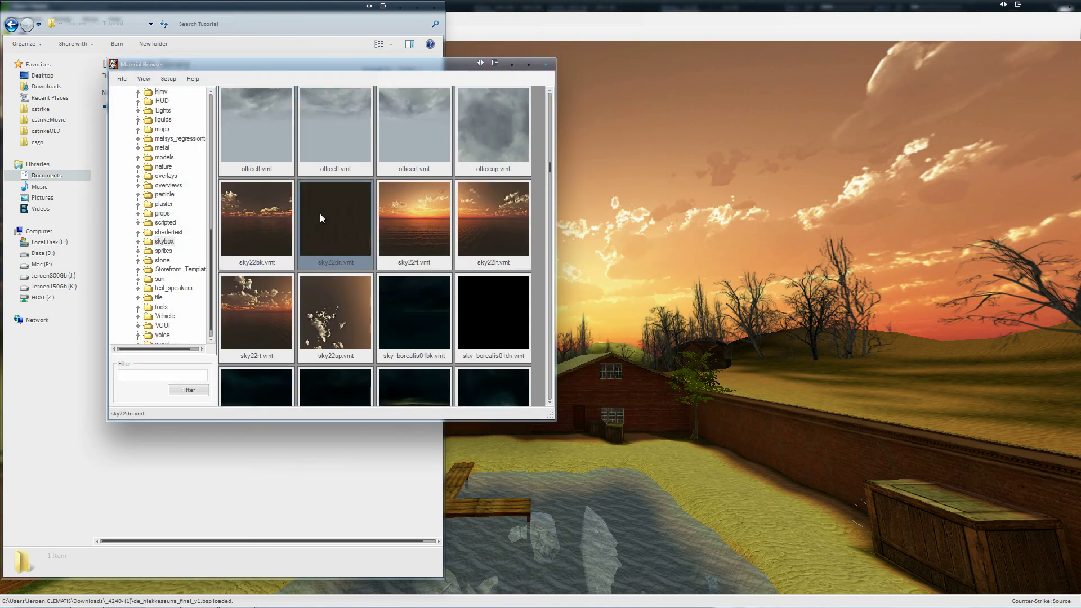
{"action": "right_click", "coordinate": [319, 214]}
{"action": "left_click", "coordinate": [329, 226]}
{"action": "left_click", "coordinate": [233, 249]}
{"action": "key", "text": "BackSpace"}
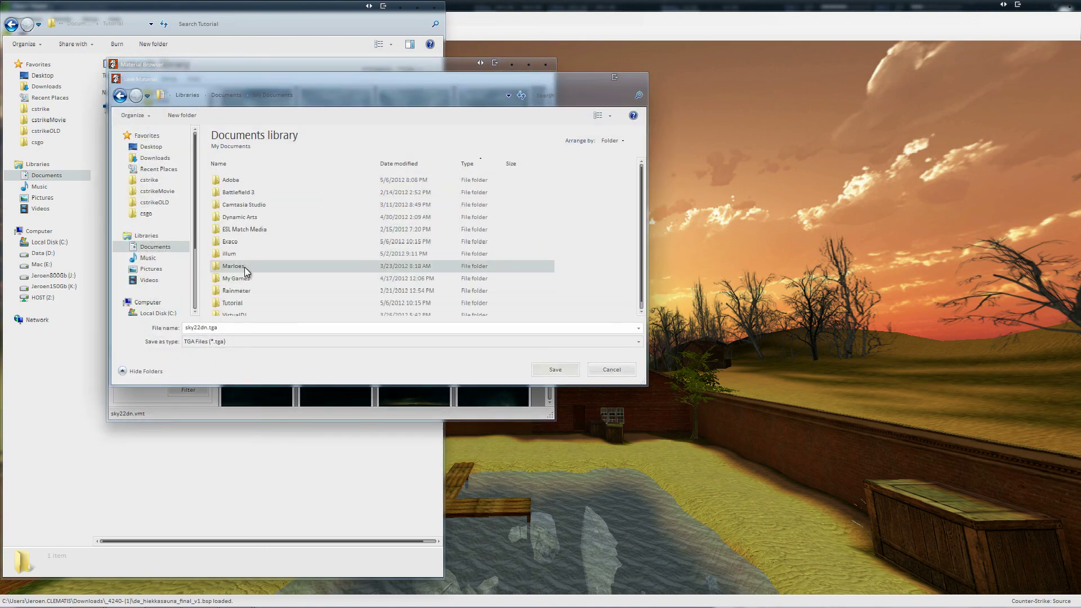
{"action": "double_click", "coordinate": [241, 304]}
{"action": "key", "text": "Return"}
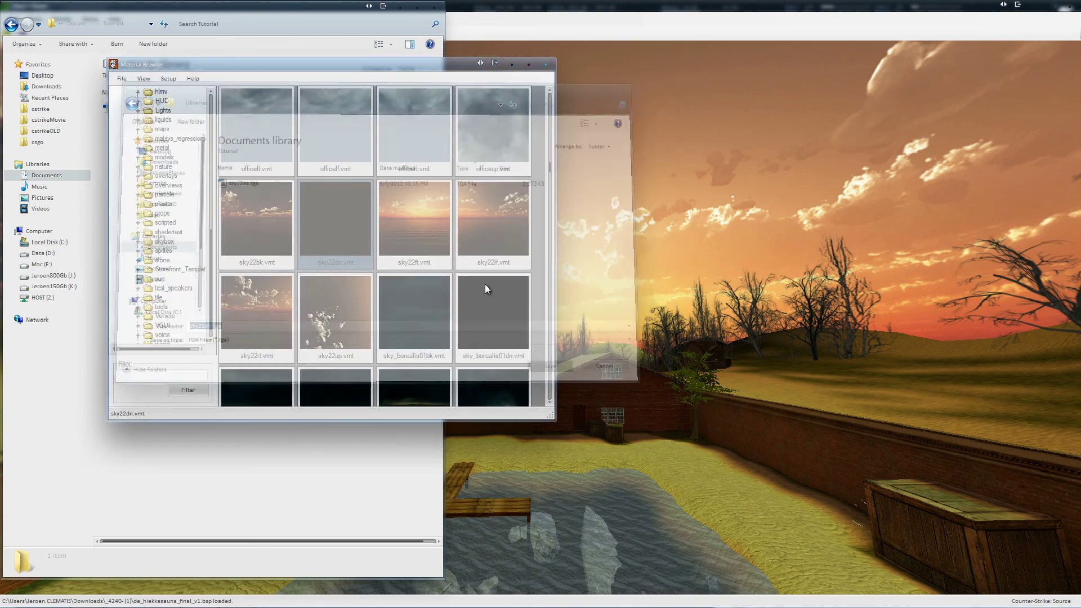
Save sky22ft and sky22lf as TGA files into the Tutorial folder
{"action": "right_click", "coordinate": [413, 214]}
{"action": "left_click", "coordinate": [439, 226]}
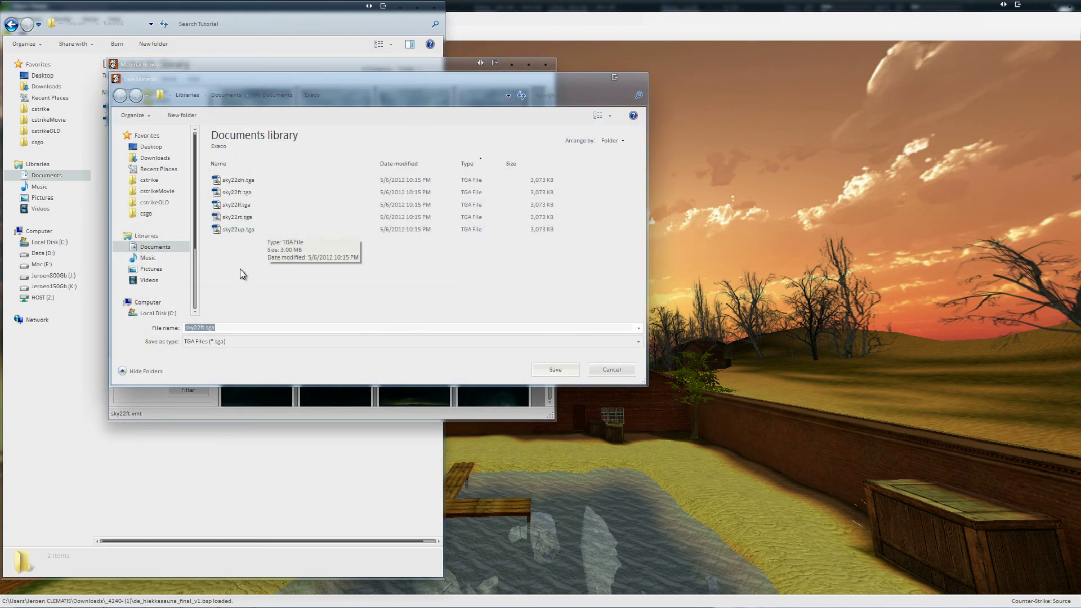
{"action": "left_click", "coordinate": [239, 269]}
{"action": "key", "text": "BackSpace"}
{"action": "left_click", "coordinate": [236, 305]}
{"action": "double_click", "coordinate": [235, 306]}
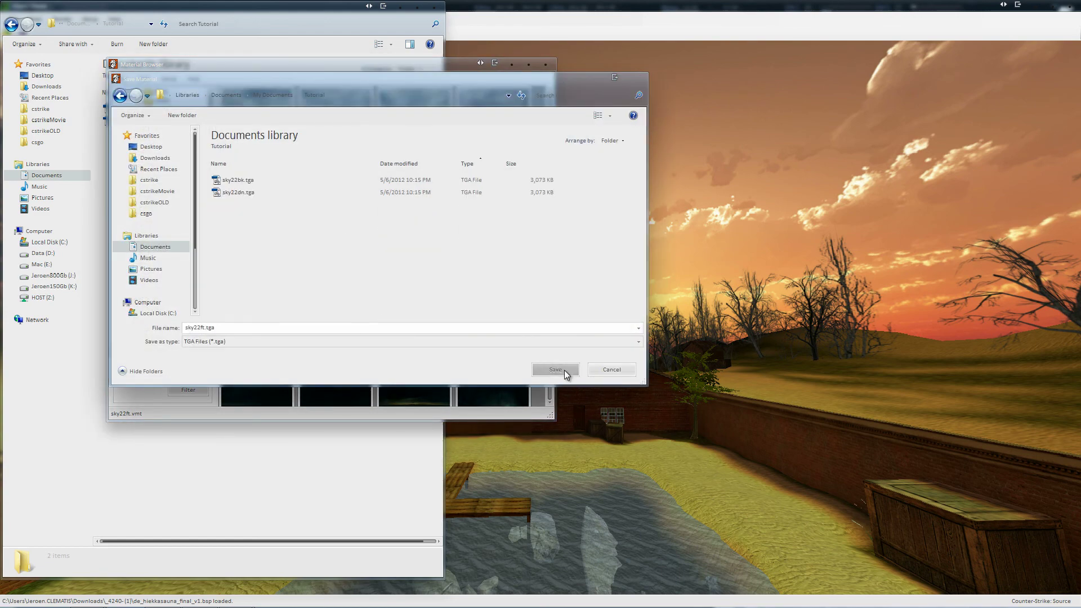
{"action": "left_click", "coordinate": [555, 369]}
{"action": "right_click", "coordinate": [511, 213]}
{"action": "left_click", "coordinate": [536, 224]}
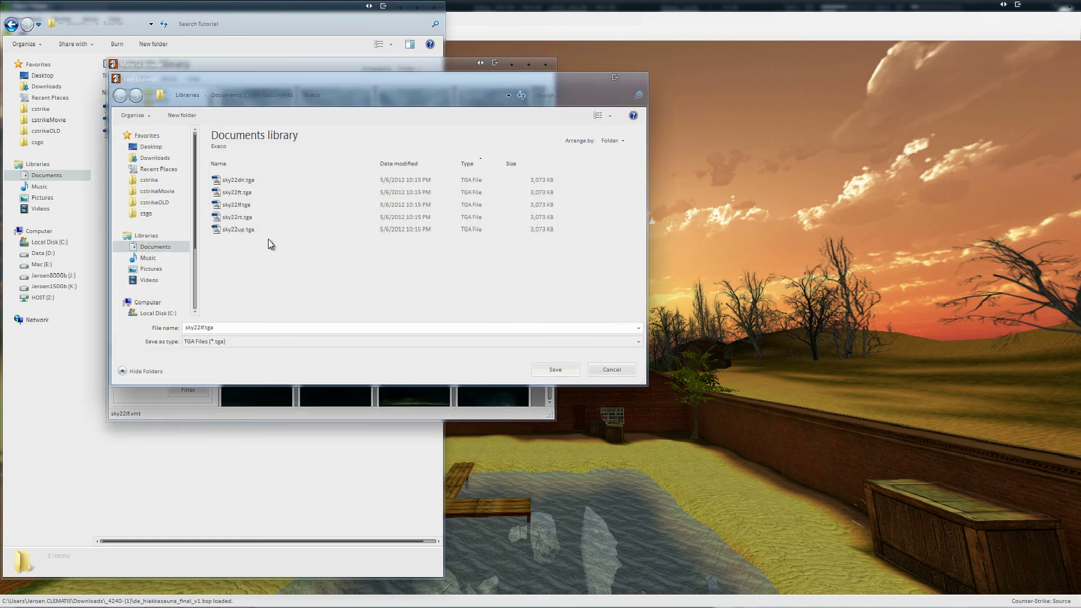
{"action": "left_click", "coordinate": [268, 238]}
{"action": "key", "text": "BackSpace"}
{"action": "double_click", "coordinate": [281, 301]}
{"action": "left_click", "coordinate": [555, 369]}
Save sky22rt and sky22up as TGA files into Tutorial and close the Material Browser
{"action": "right_click", "coordinate": [269, 282]}
{"action": "left_click", "coordinate": [293, 293]}
{"action": "key", "text": "BackSpace"}
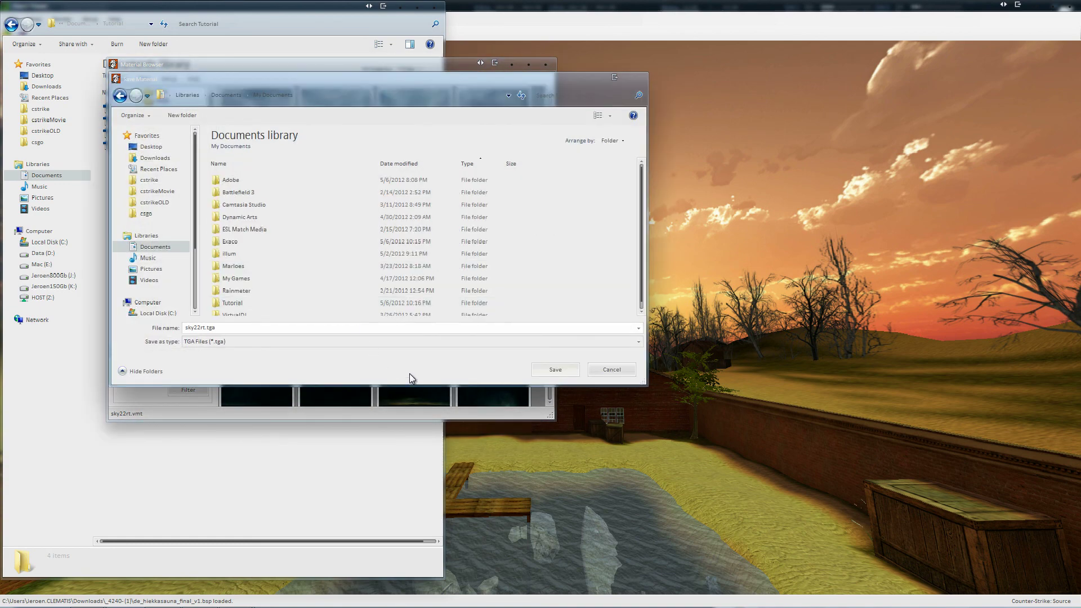
{"action": "double_click", "coordinate": [248, 308]}
{"action": "left_click", "coordinate": [547, 374]}
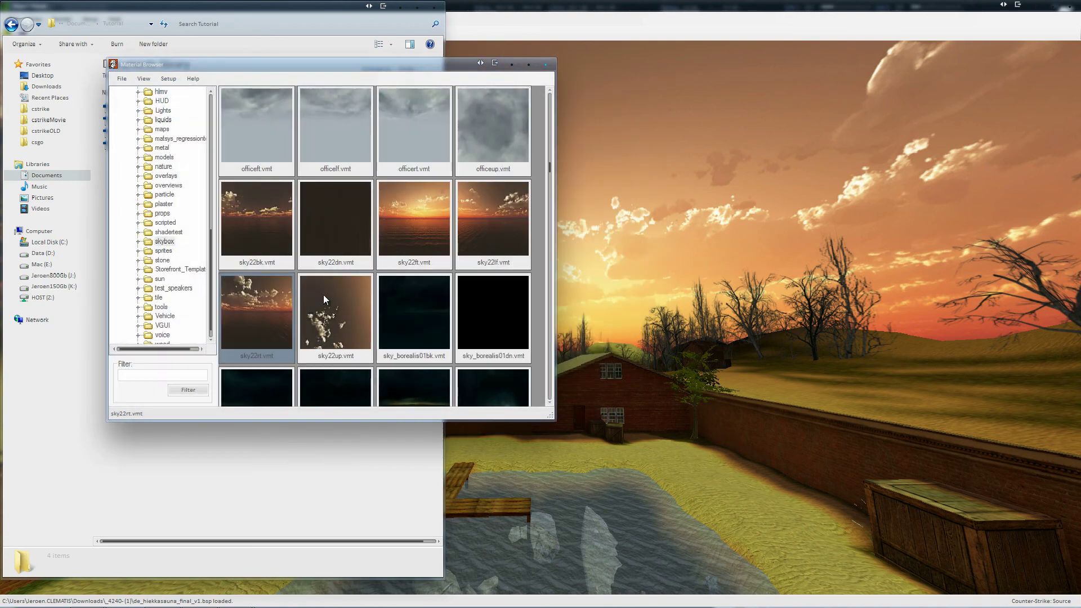
{"action": "right_click", "coordinate": [323, 295]}
{"action": "left_click", "coordinate": [343, 303]}
{"action": "key", "text": "BackSpace"}
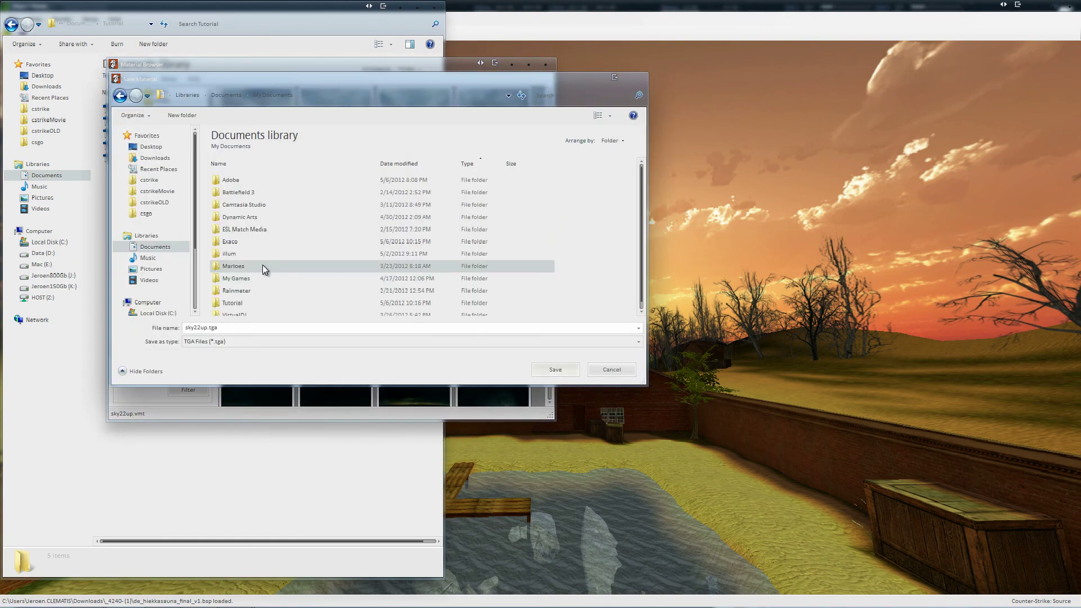
{"action": "left_click", "coordinate": [232, 304]}
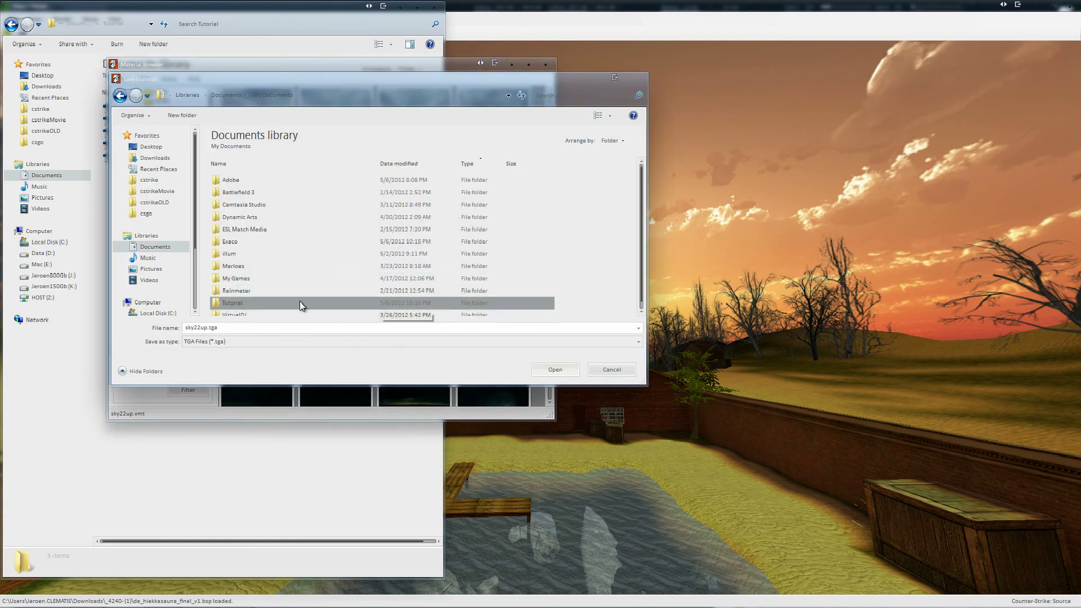
{"action": "double_click", "coordinate": [299, 304]}
{"action": "left_click", "coordinate": [549, 369]}
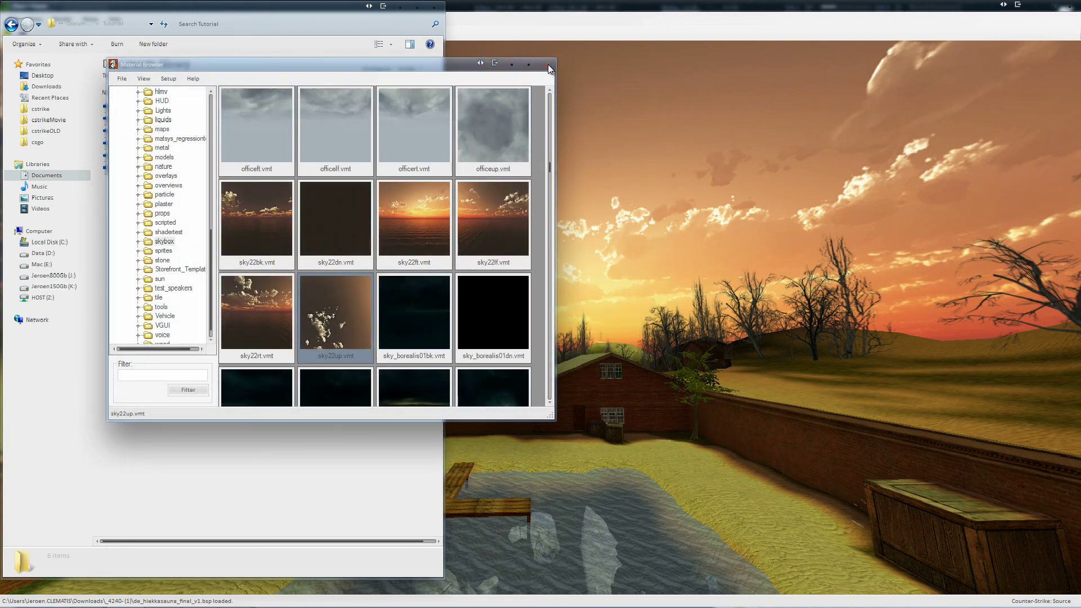
{"action": "left_click", "coordinate": [546, 64]}
Browse the second Explorer window to J: > Cinema4D Essentials > HDRI
{"action": "left_click_drag", "start_coordinate": [168, 203], "coordinate": [111, 108]}
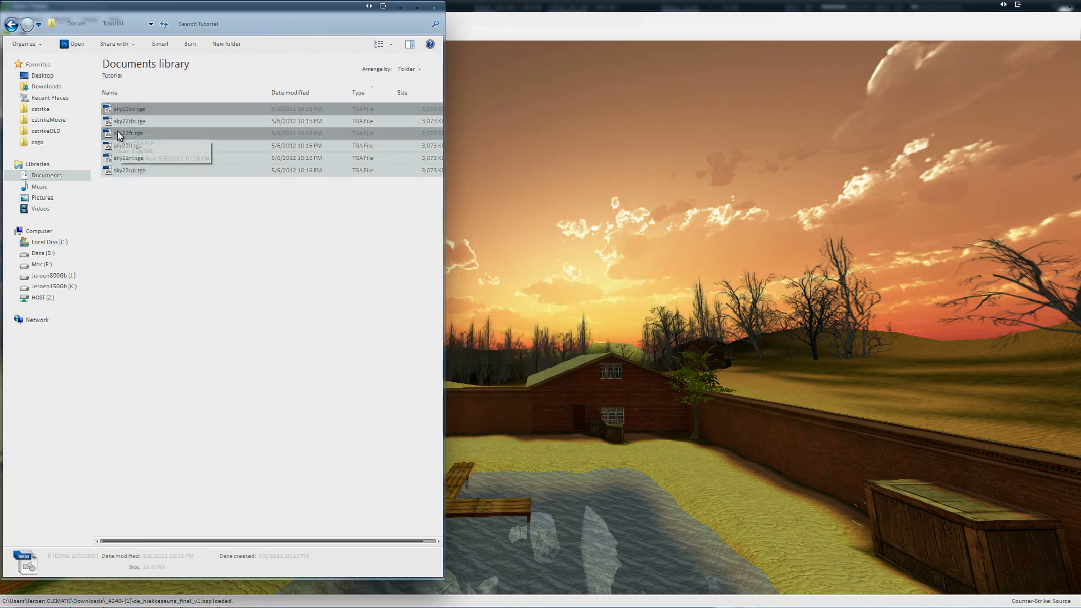
{"action": "left_click", "coordinate": [309, 223]}
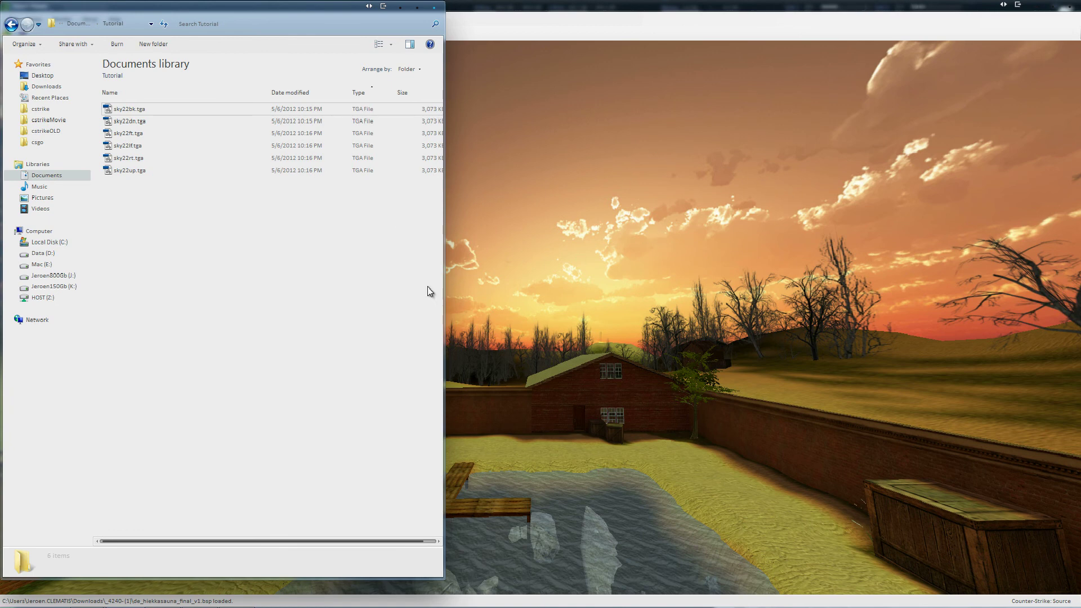
{"action": "mouse_move", "coordinate": [162, 605]}
{"action": "left_click", "coordinate": [11, 598]}
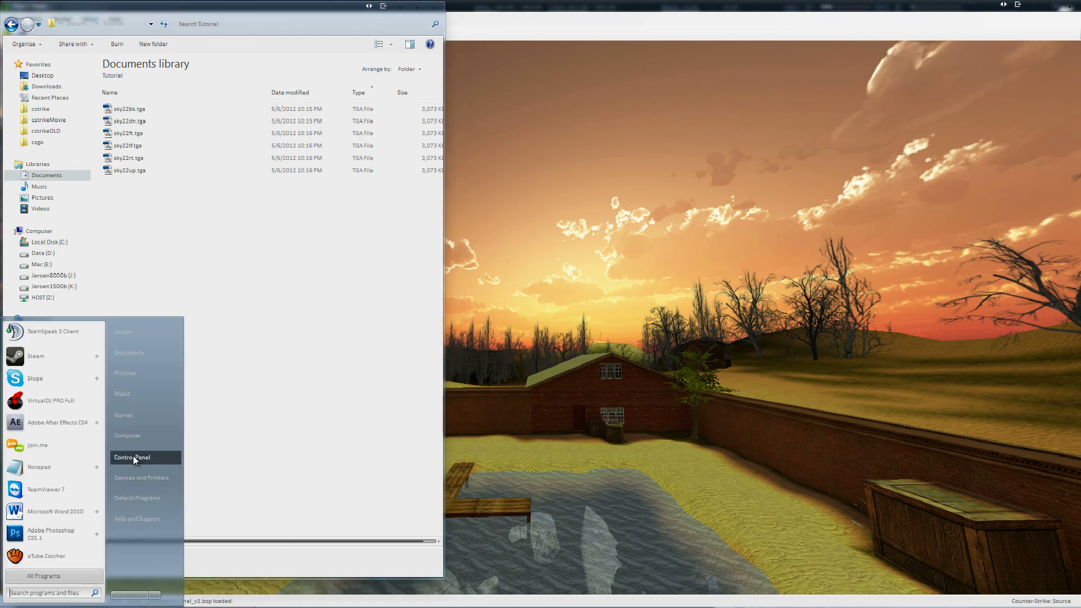
{"action": "left_click", "coordinate": [155, 599]}
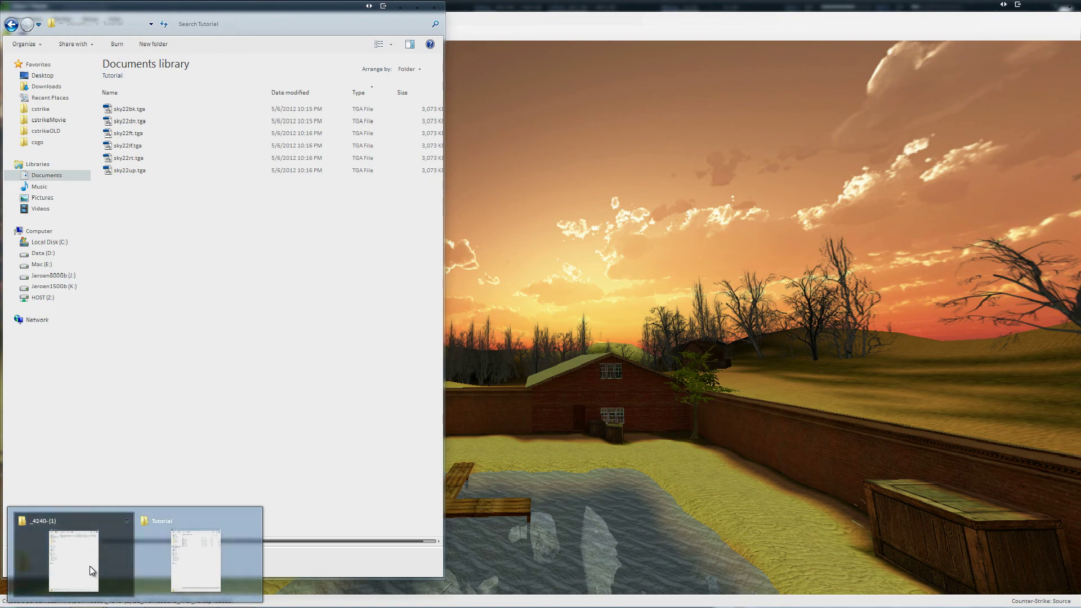
{"action": "left_click", "coordinate": [89, 569]}
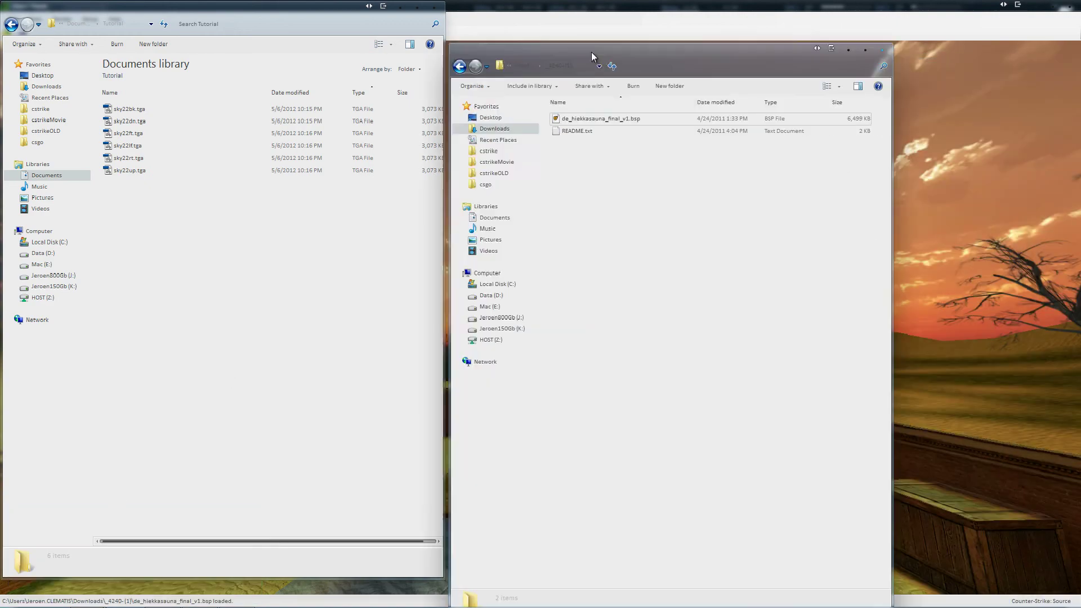
{"action": "left_click_drag", "start_coordinate": [591, 52], "coordinate": [576, 47]}
{"action": "left_click", "coordinate": [485, 312]}
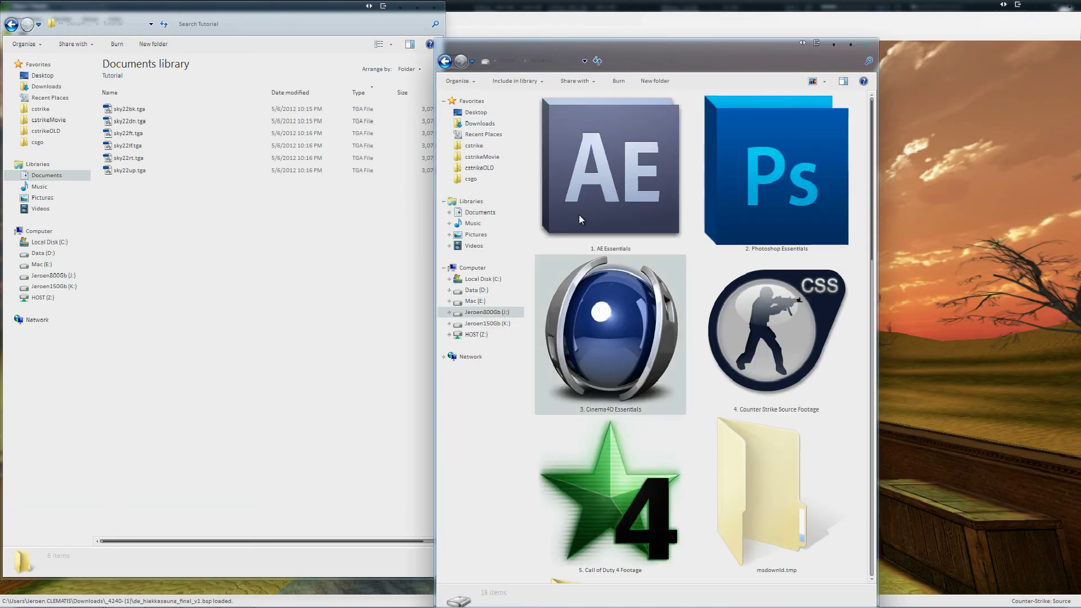
{"action": "double_click", "coordinate": [596, 321]}
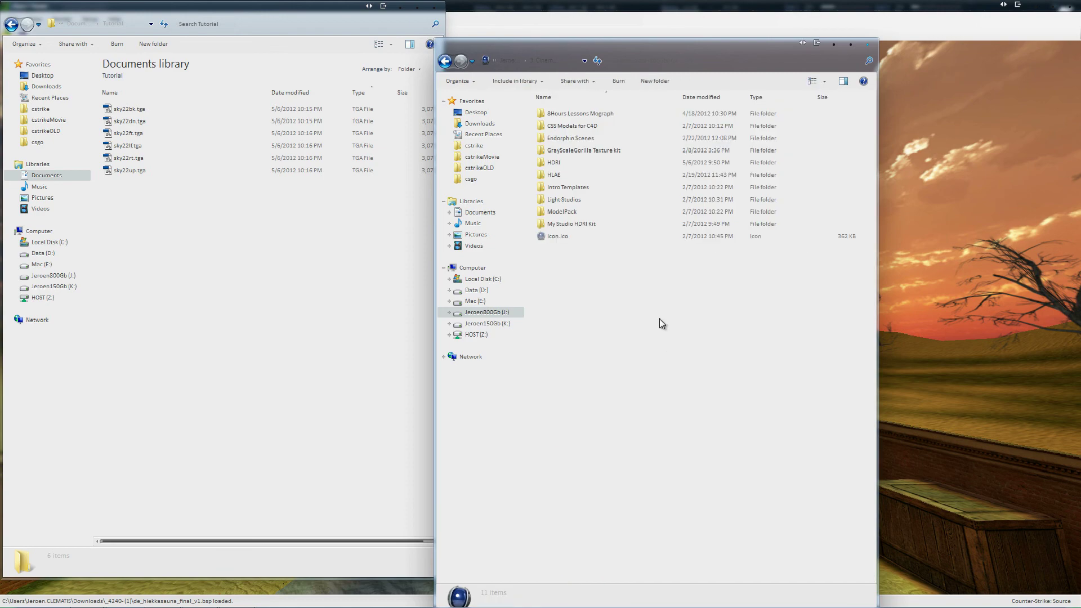
{"action": "double_click", "coordinate": [583, 162]}
Preview the studio HDRI Large_01.jpg in Photo Viewer, then close it and the Explorer window
{"action": "double_click", "coordinate": [573, 140]}
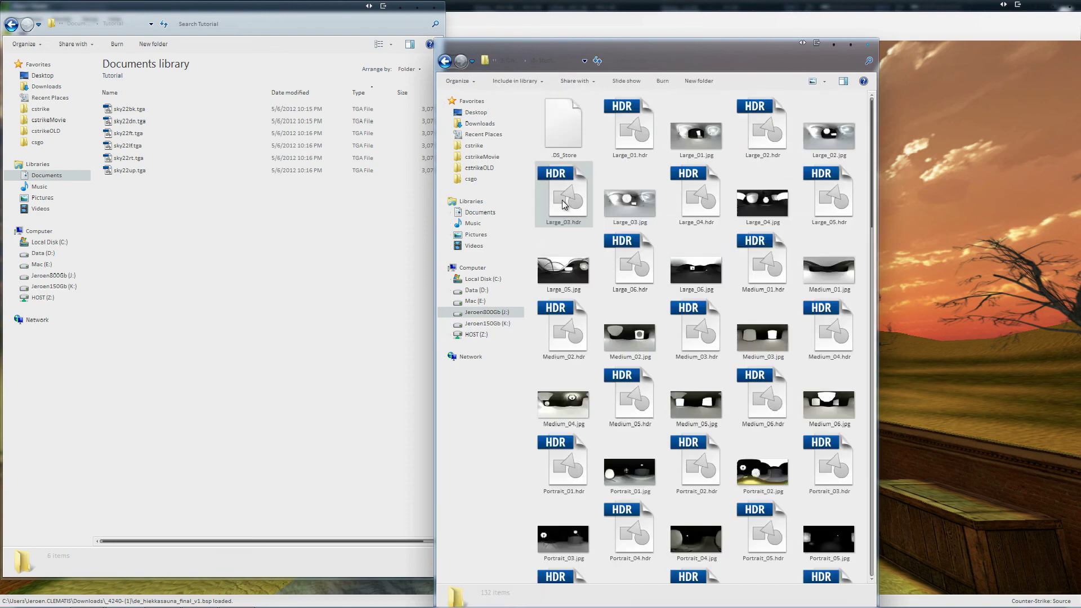
{"action": "key", "text": "Right"}
{"action": "key", "text": "Right"}
{"action": "key", "text": "Right"}
{"action": "key", "text": "Return"}
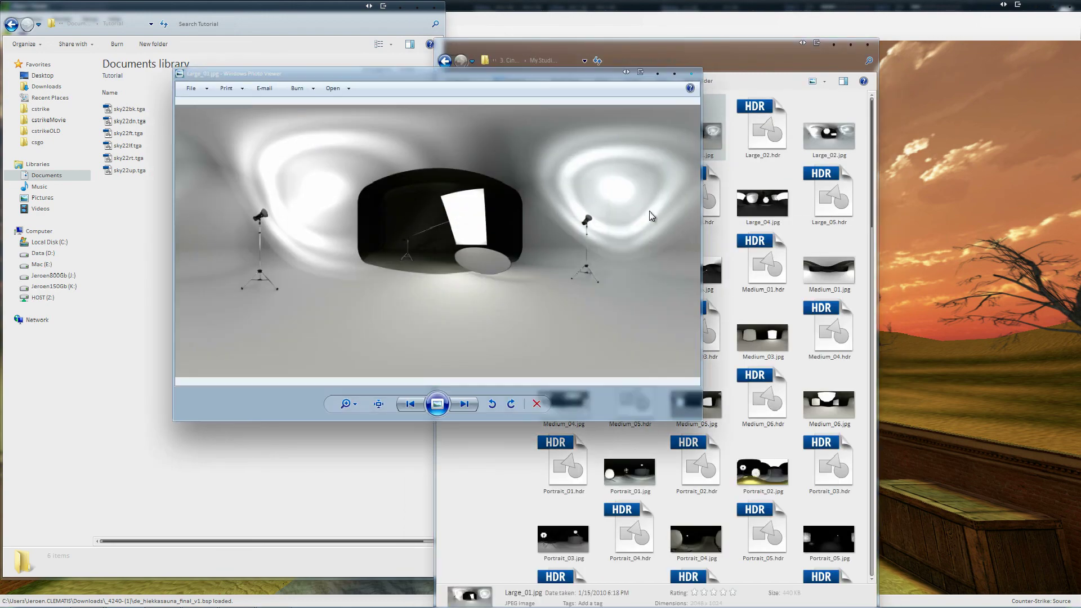
{"action": "left_click_drag", "start_coordinate": [553, 74], "coordinate": [582, 107]}
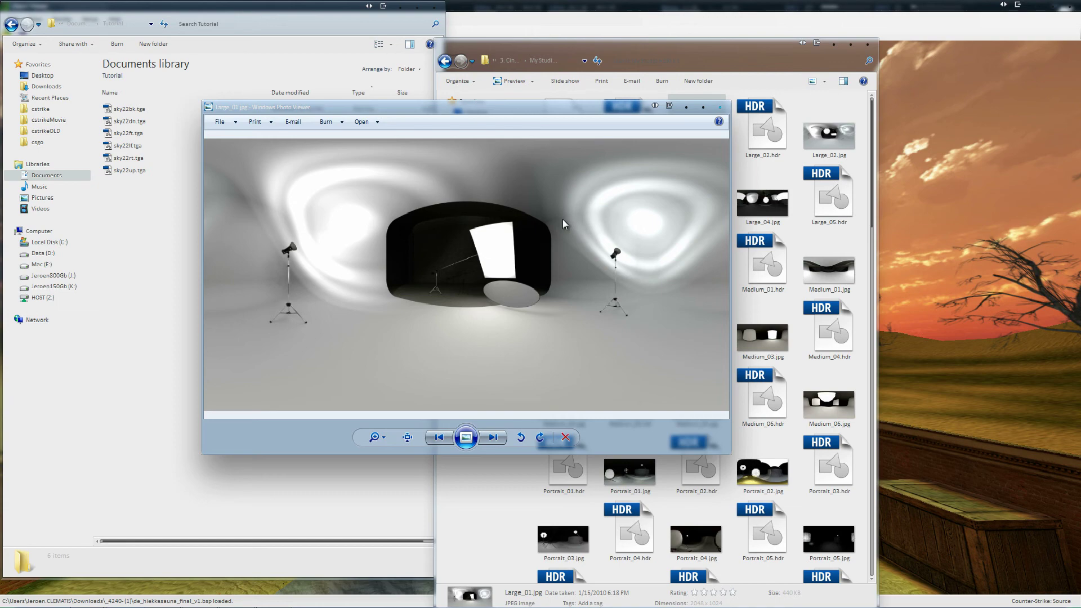
{"action": "left_click", "coordinate": [720, 110]}
{"action": "left_click", "coordinate": [867, 45]}
Tilt Object Viewer's view up to the sunset sky, then switch to Photoshop
{"action": "left_click", "coordinate": [580, 256]}
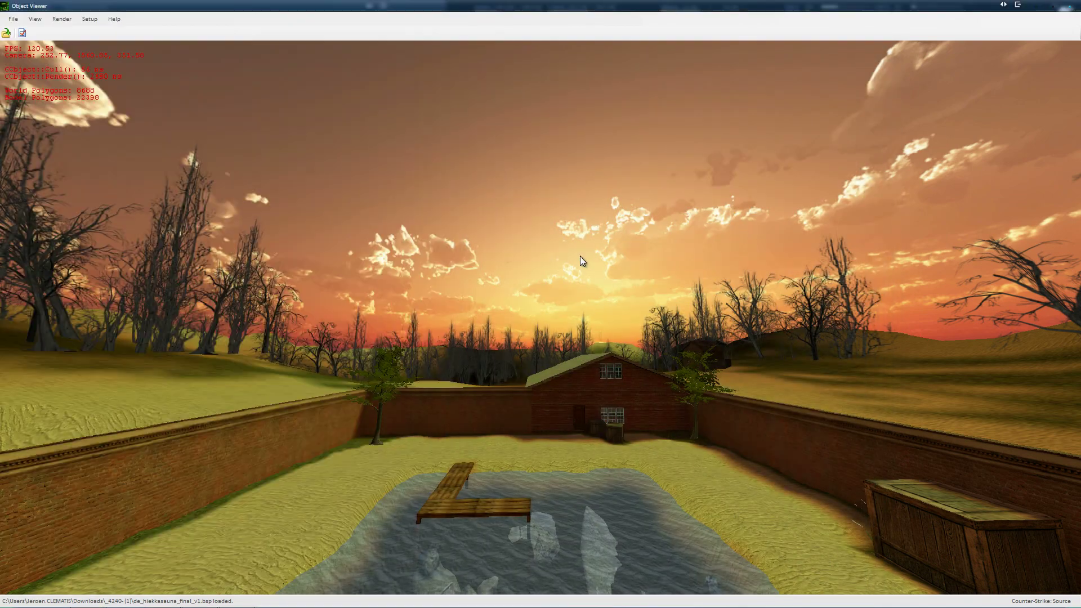
{"action": "left_click_drag", "start_coordinate": [580, 255], "coordinate": [229, 250]}
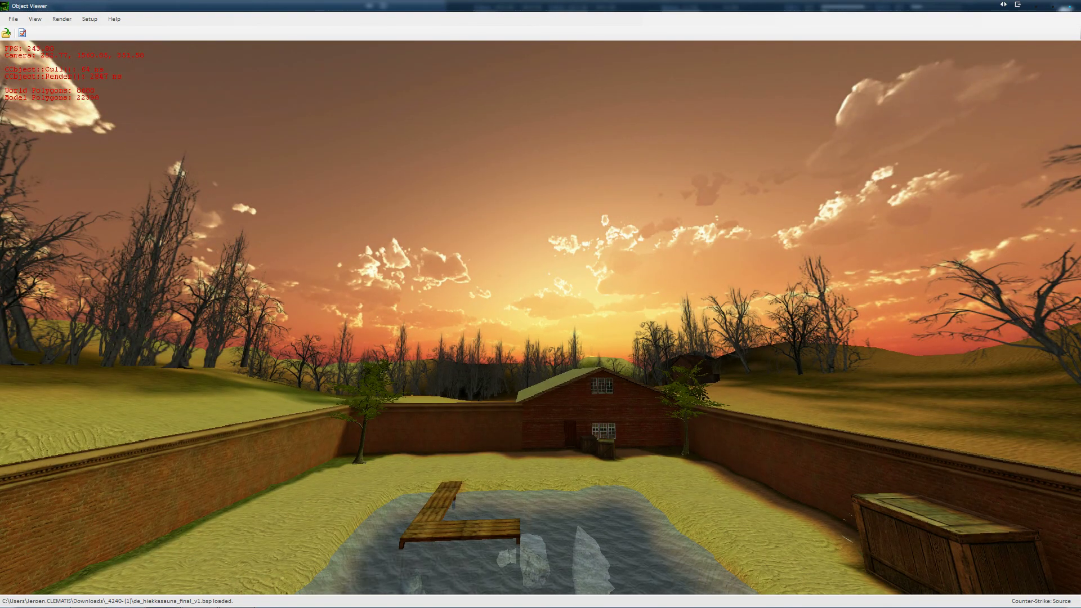
{"action": "key", "text": "alt+Tab"}
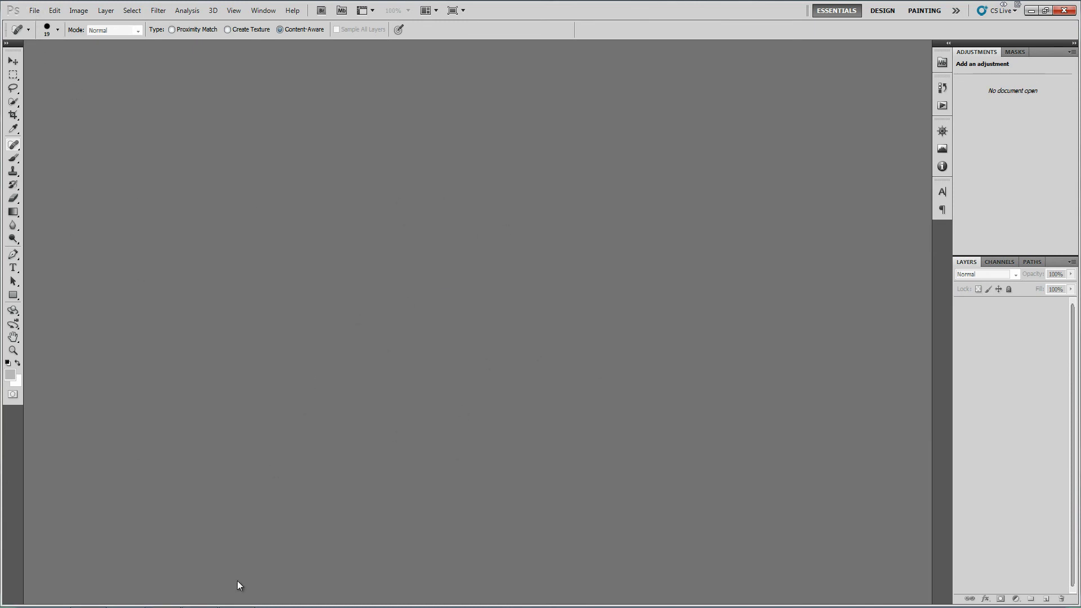
Check the Details properties of sky22bk.tga in the Tutorial folder
{"action": "left_click", "coordinate": [215, 554]}
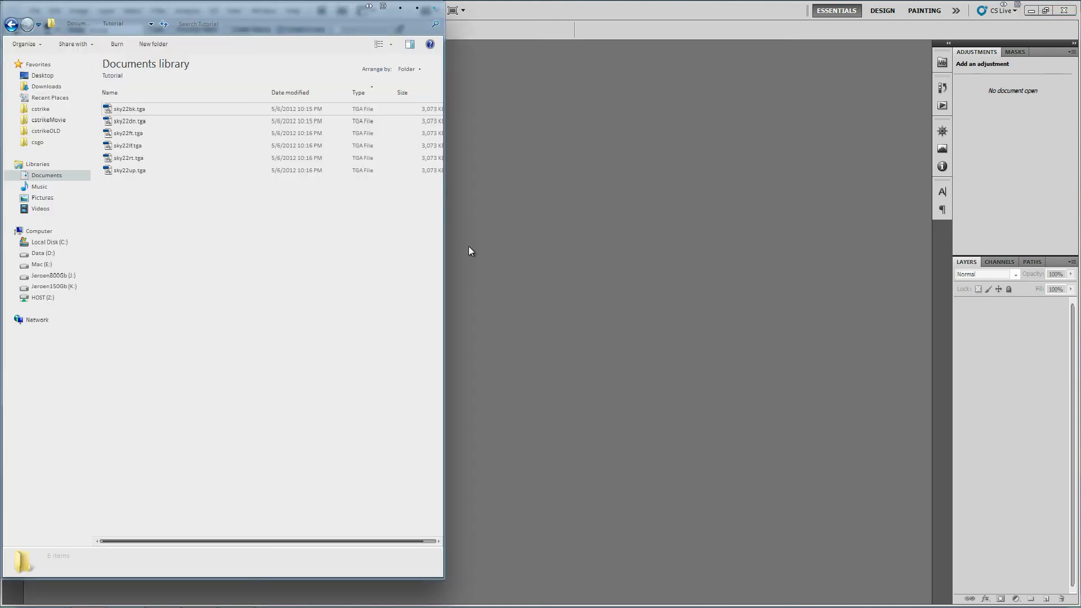
{"action": "right_click", "coordinate": [128, 109]}
{"action": "left_click", "coordinate": [180, 347]}
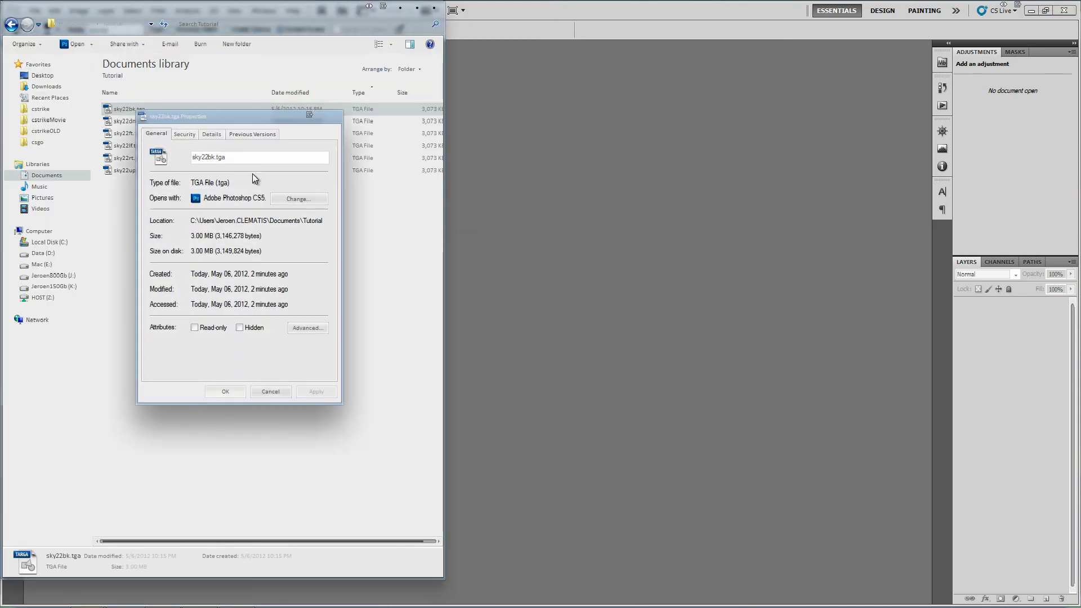
{"action": "left_click", "coordinate": [209, 134]}
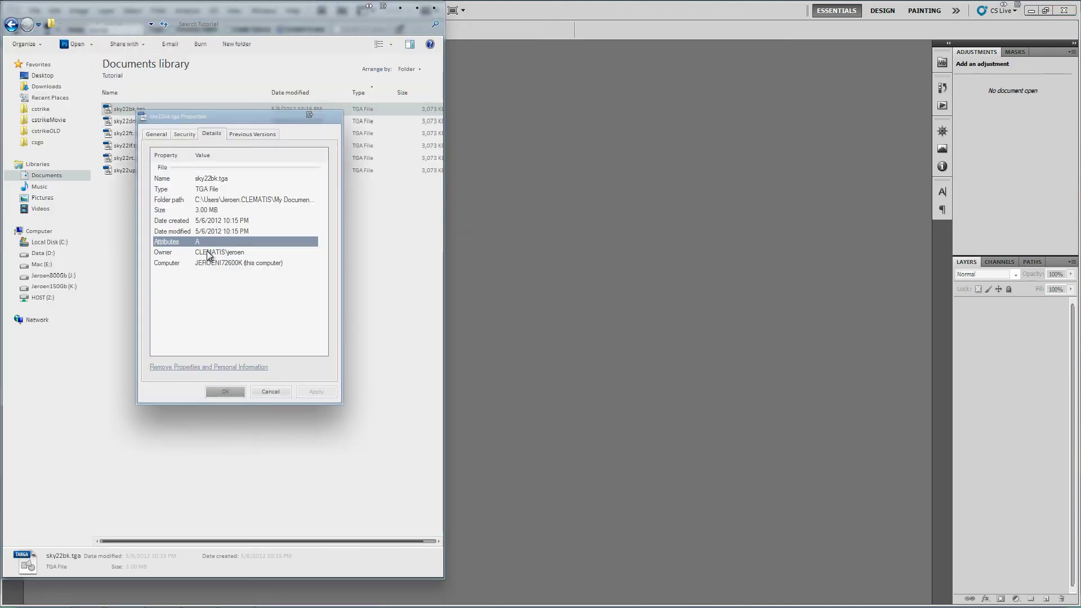
{"action": "left_click", "coordinate": [332, 116]}
{"action": "left_click", "coordinate": [362, 251]}
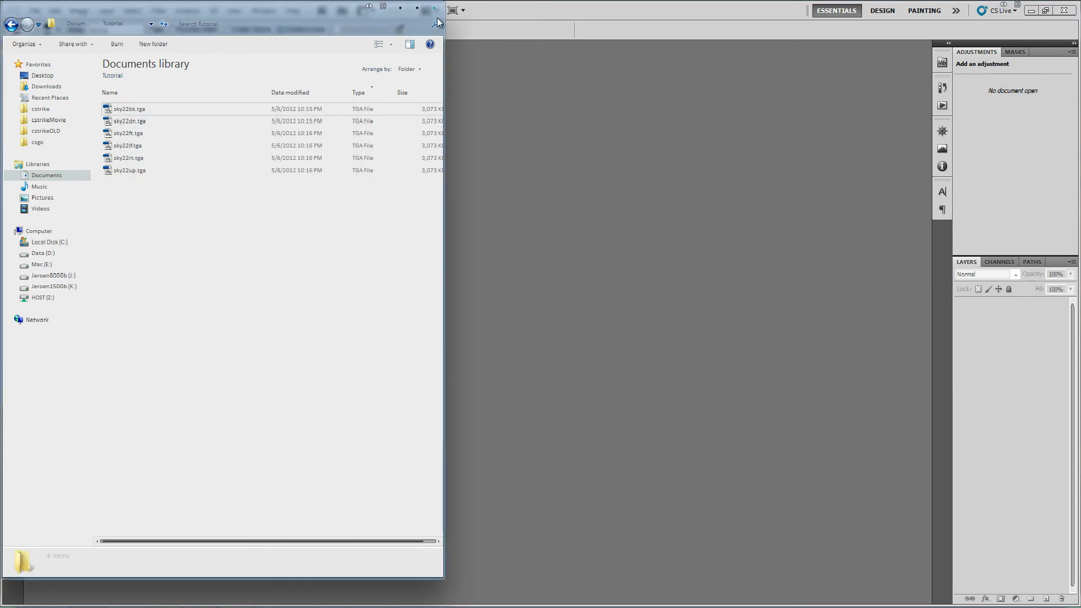
Close the Explorer window and maximize the Photoshop window
{"action": "left_click", "coordinate": [434, 10]}
{"action": "double_click", "coordinate": [479, 12]}
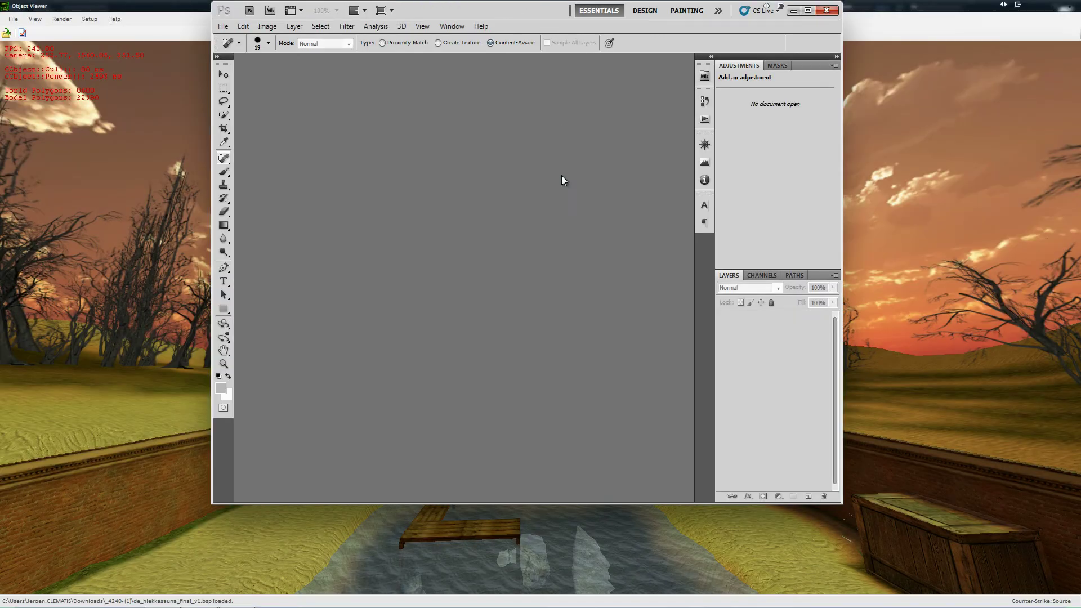
{"action": "double_click", "coordinate": [500, 11]}
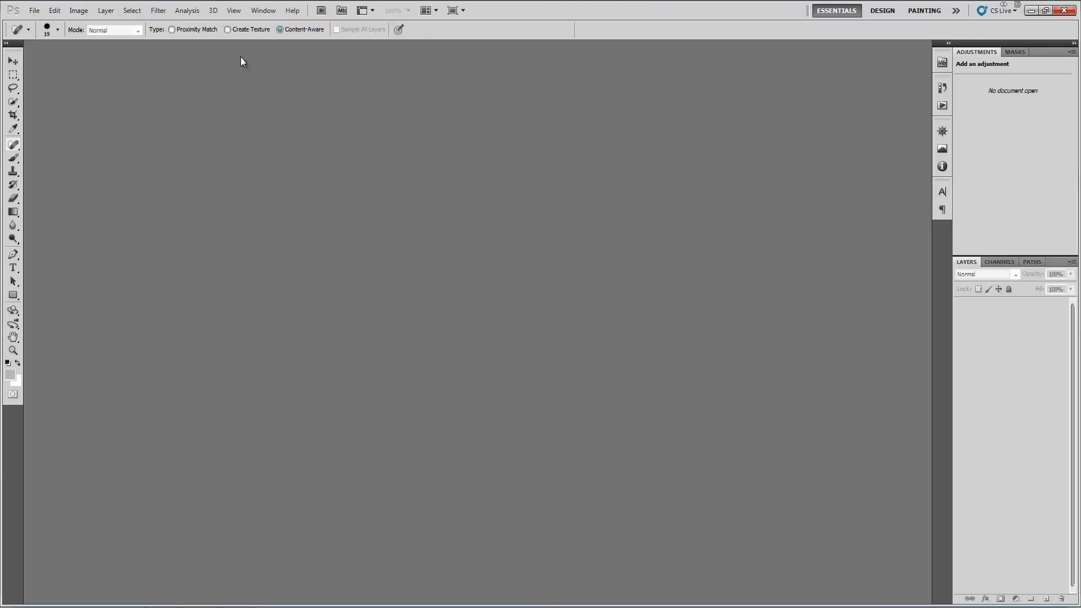
Create a new 4092 × 3072 pixel document, then close it
{"action": "left_click", "coordinate": [34, 11]}
{"action": "left_click", "coordinate": [44, 22]}
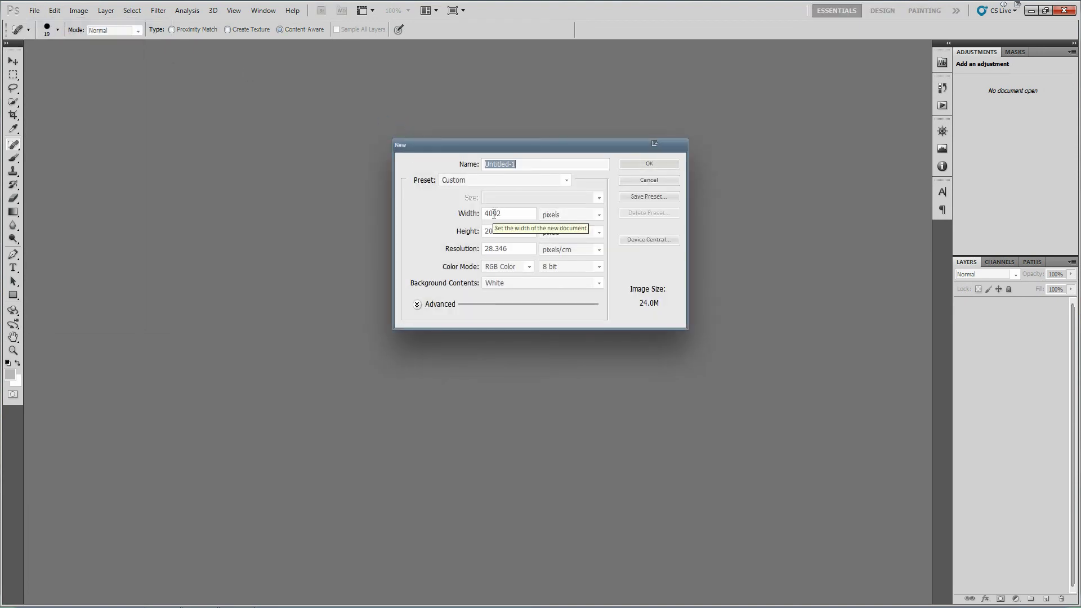
{"action": "mouse_move", "coordinate": [485, 214]}
{"action": "left_mouse_down"}
{"action": "mouse_move", "coordinate": [504, 214]}
{"action": "mouse_move", "coordinate": [496, 231]}
{"action": "left_mouse_up"}
{"action": "left_click", "coordinate": [488, 231]}
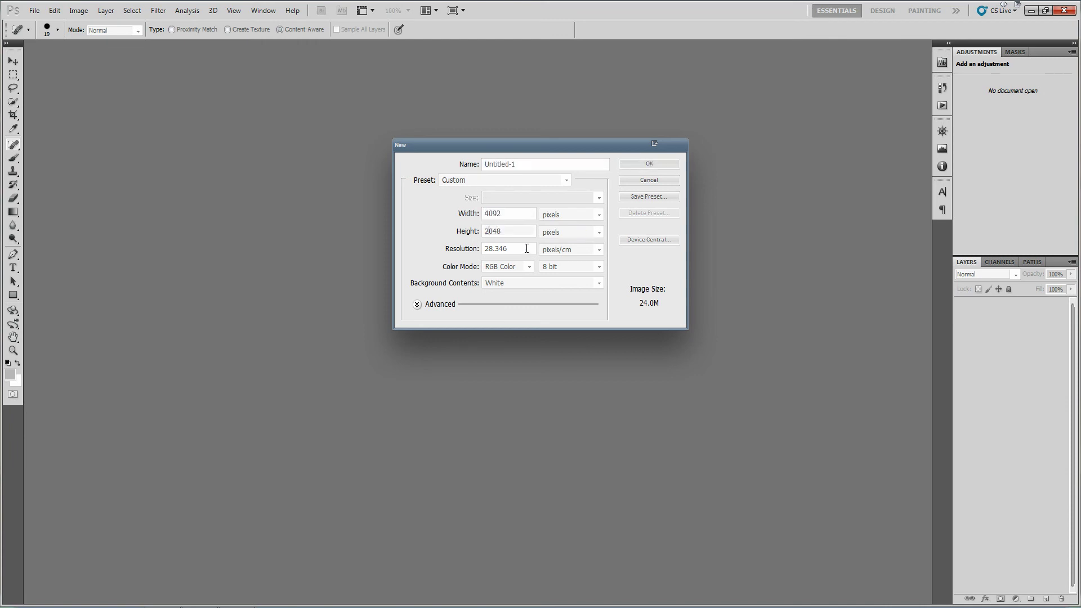
{"action": "key", "text": "BackSpace"}
{"action": "type", "text": "3"}
{"action": "key", "text": "Right"}
{"action": "key", "text": "Delete"}
{"action": "key", "text": "Delete"}
{"action": "type", "text": "72"}
{"action": "left_click", "coordinate": [649, 164]}
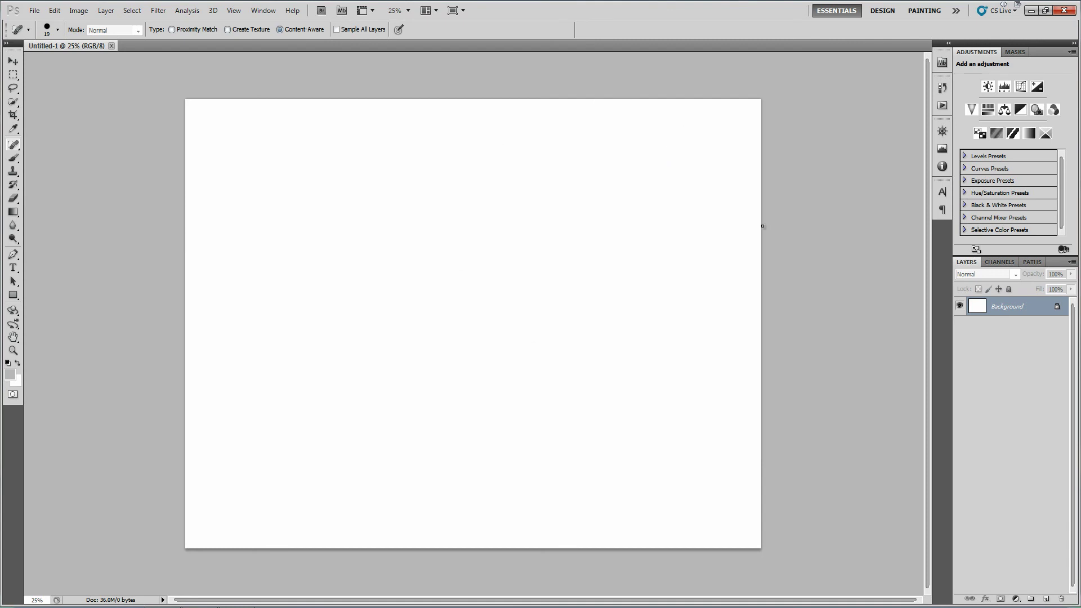
{"action": "left_click", "coordinate": [34, 10]}
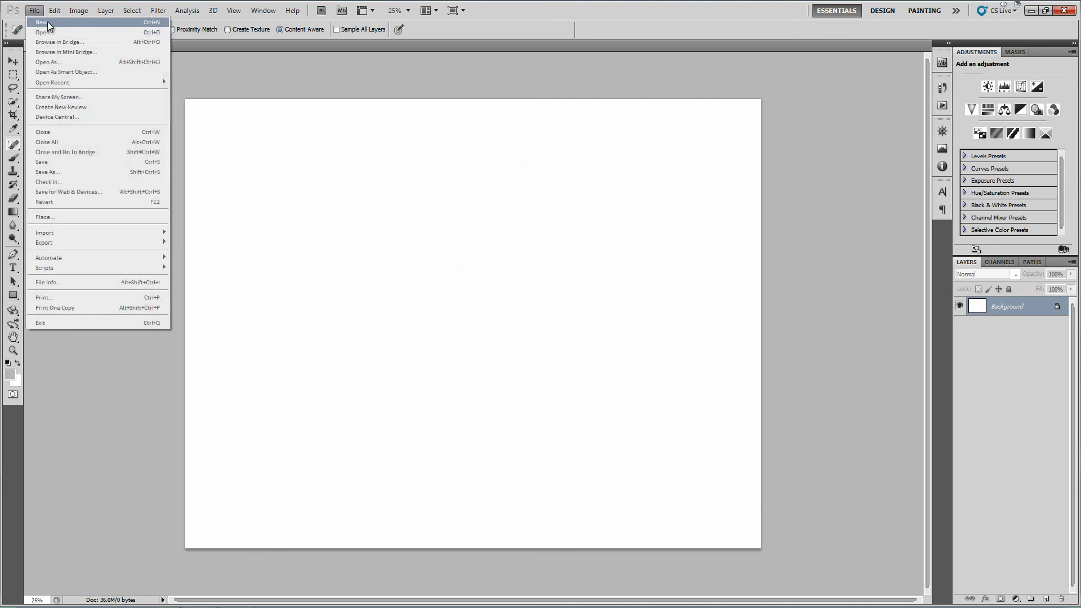
{"action": "left_click", "coordinate": [185, 51]}
Create a new 3072 × 4092 pixel document and unlock its Background as Layer 0
{"action": "left_click", "coordinate": [111, 46]}
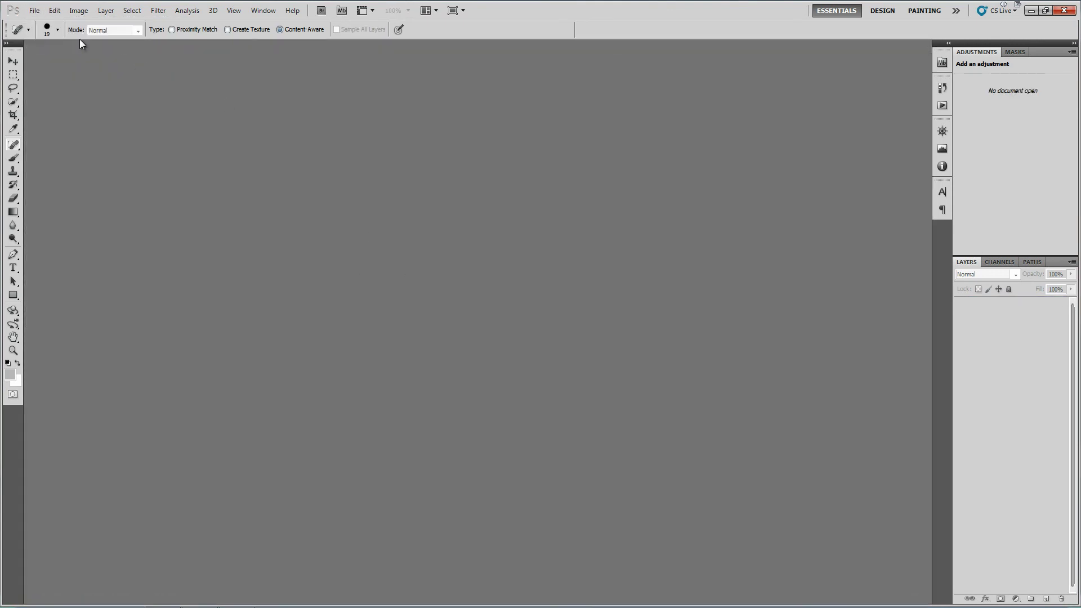
{"action": "left_click", "coordinate": [34, 10]}
{"action": "left_click", "coordinate": [41, 23]}
{"action": "double_click", "coordinate": [506, 231]}
{"action": "type", "text": "4092"}
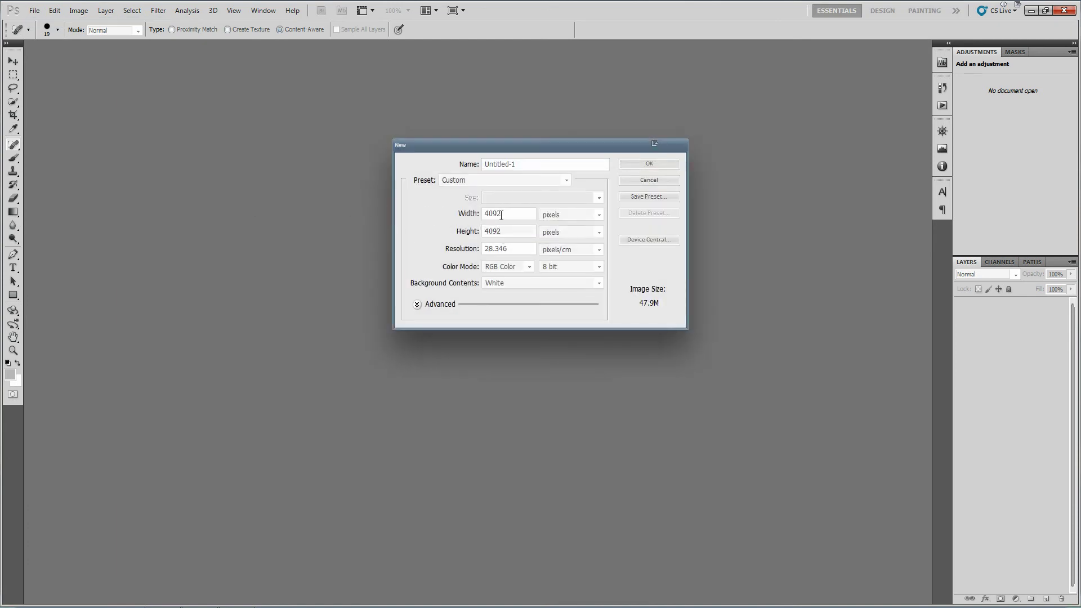
{"action": "key", "text": "shift+Tab"}
{"action": "type", "text": "3072"}
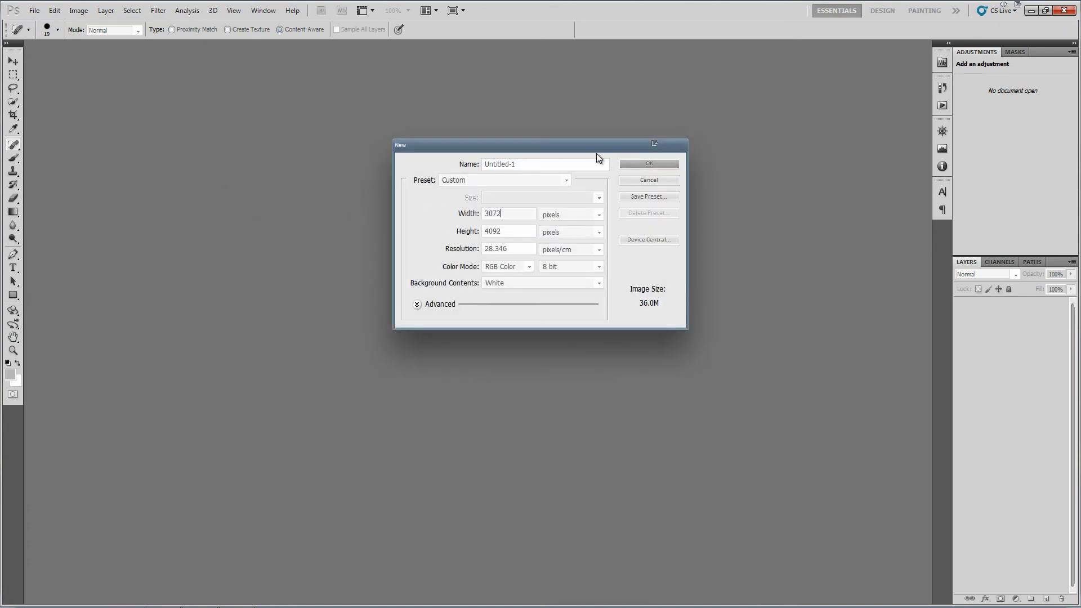
{"action": "left_click", "coordinate": [673, 165]}
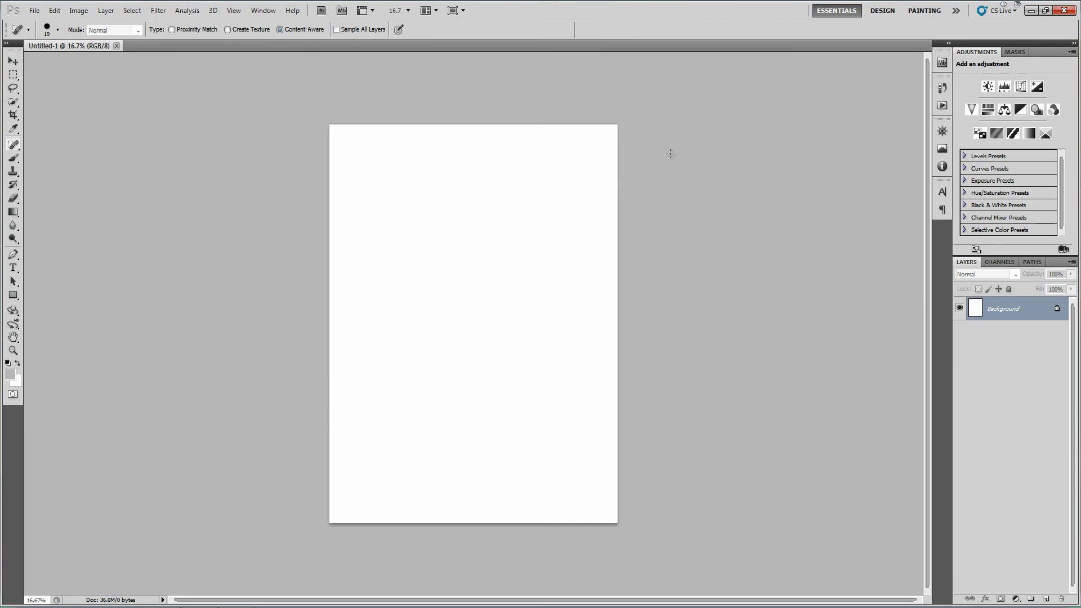
{"action": "double_click", "coordinate": [1040, 318]}
Convert the Background to Layer 0, add a new layer, and delete Layer 0 for a transparent canvas
{"action": "key", "text": "Return"}
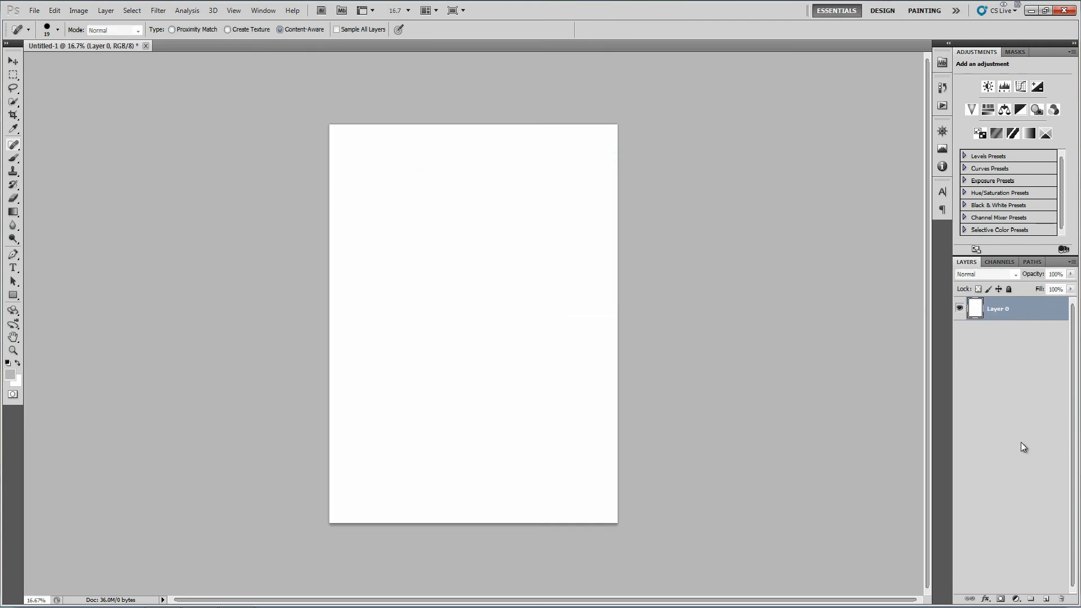
{"action": "left_click", "coordinate": [1046, 598]}
{"action": "left_click", "coordinate": [1024, 333]}
{"action": "key", "text": "Delete"}
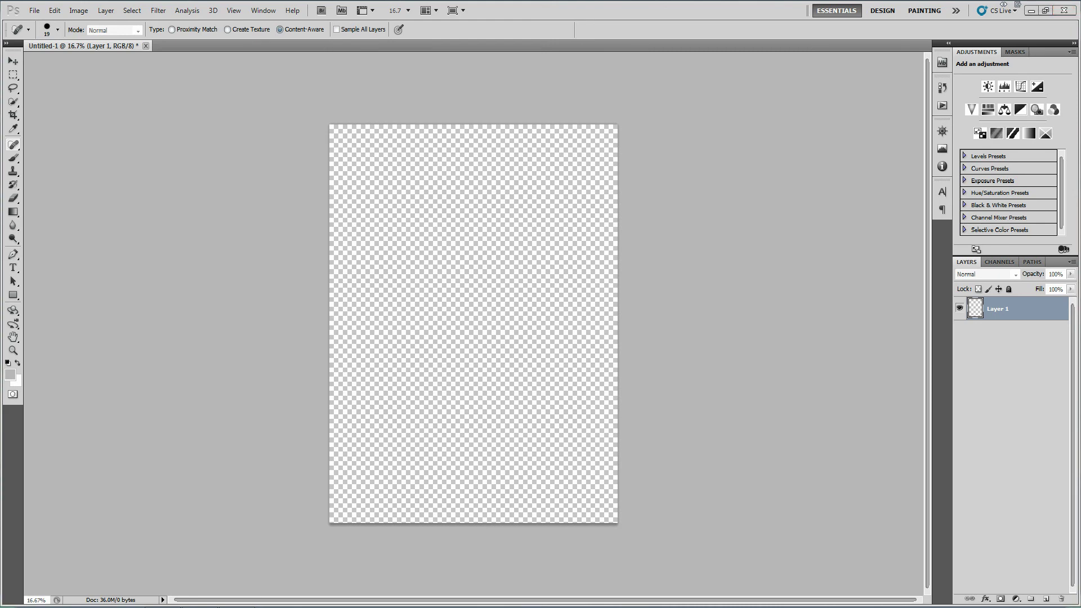
Place the six sky22 skybox files from Documents\Tutorial onto the canvas
{"action": "key", "text": "super"}
{"action": "left_click", "coordinate": [131, 441]}
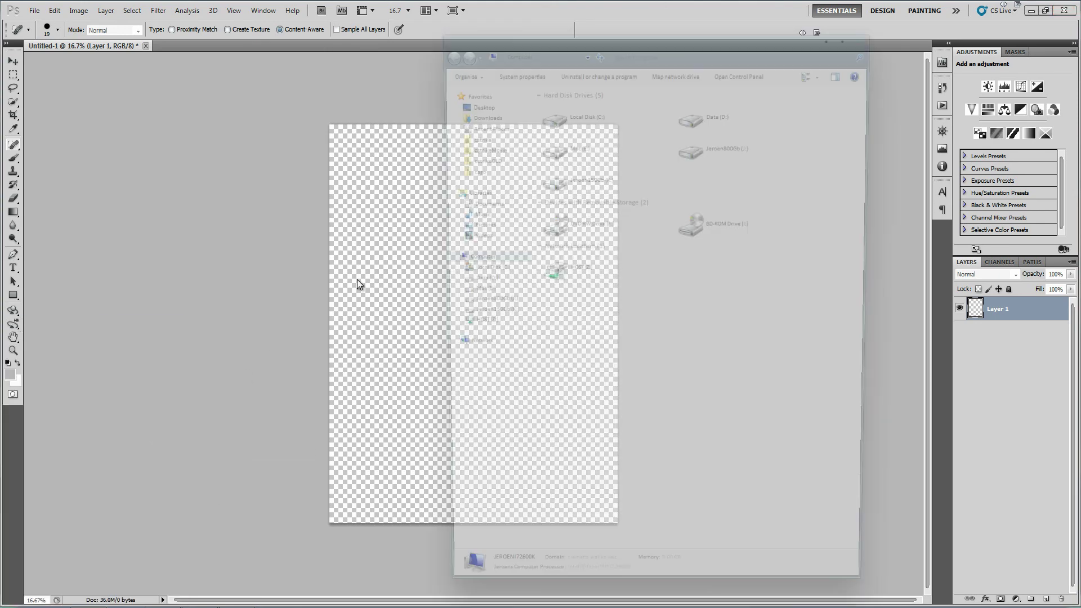
{"action": "left_click", "coordinate": [490, 205]}
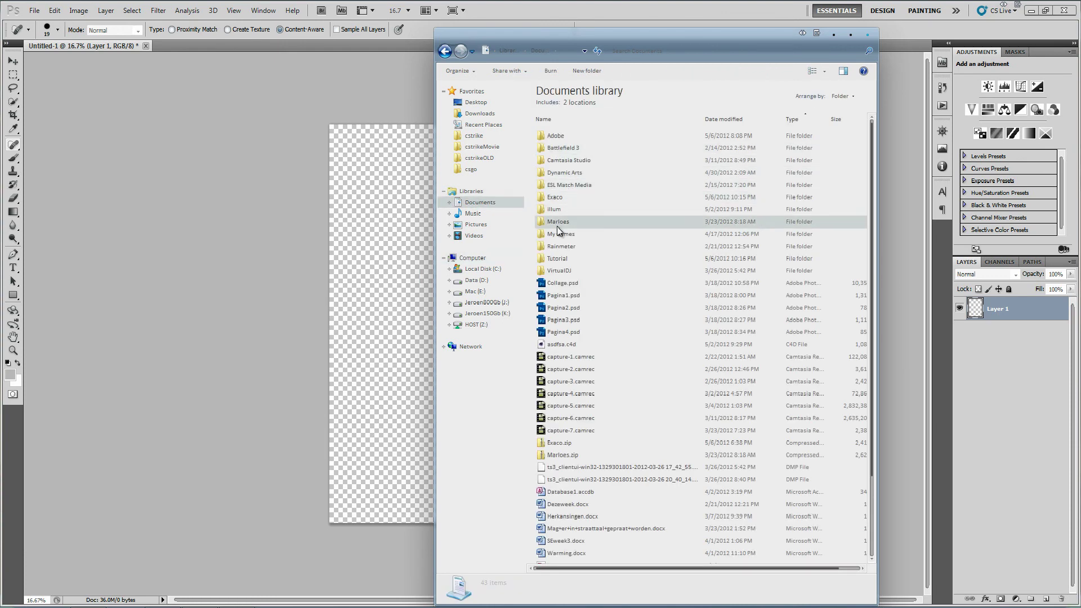
{"action": "double_click", "coordinate": [569, 250]}
{"action": "left_click_drag", "start_coordinate": [588, 249], "coordinate": [559, 134]}
{"action": "left_click_drag", "start_coordinate": [559, 133], "coordinate": [381, 256]}
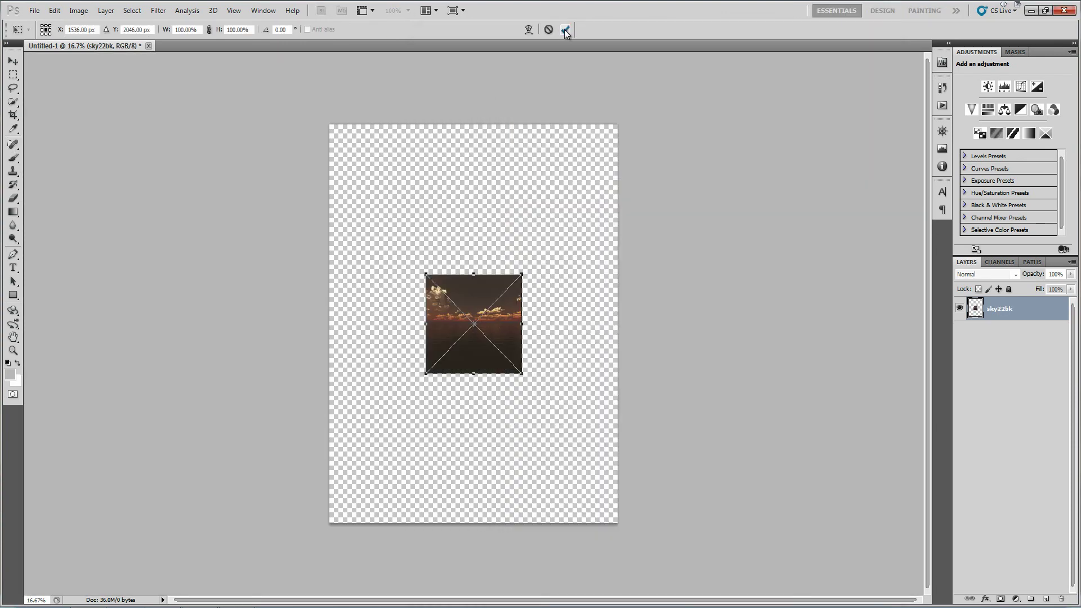
{"action": "key", "text": "Return"}
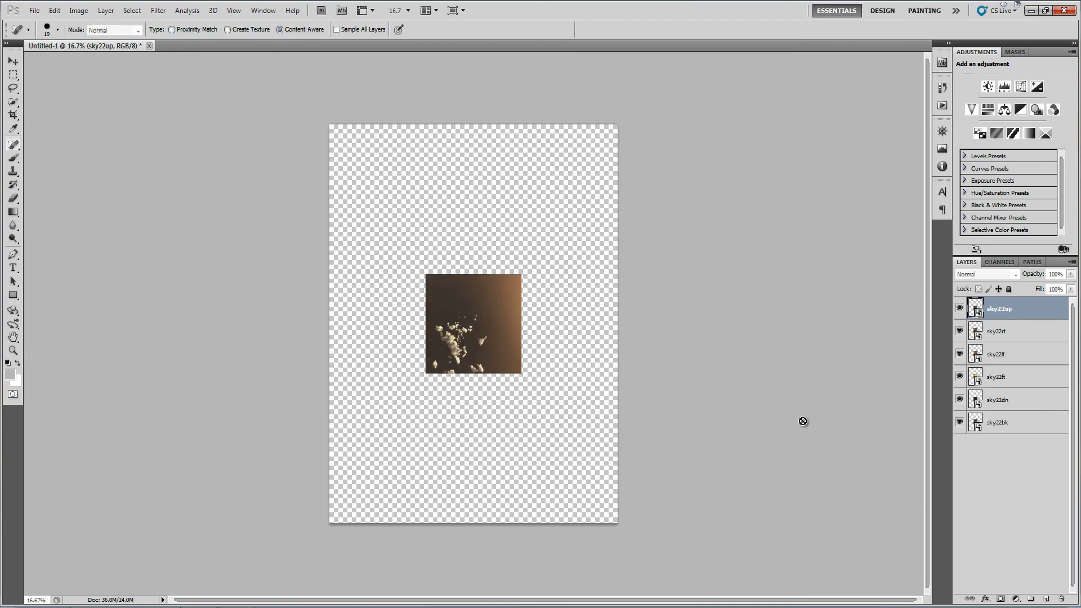
Select all six sky22 layers and rasterize them
{"action": "left_click", "coordinate": [1016, 493]}
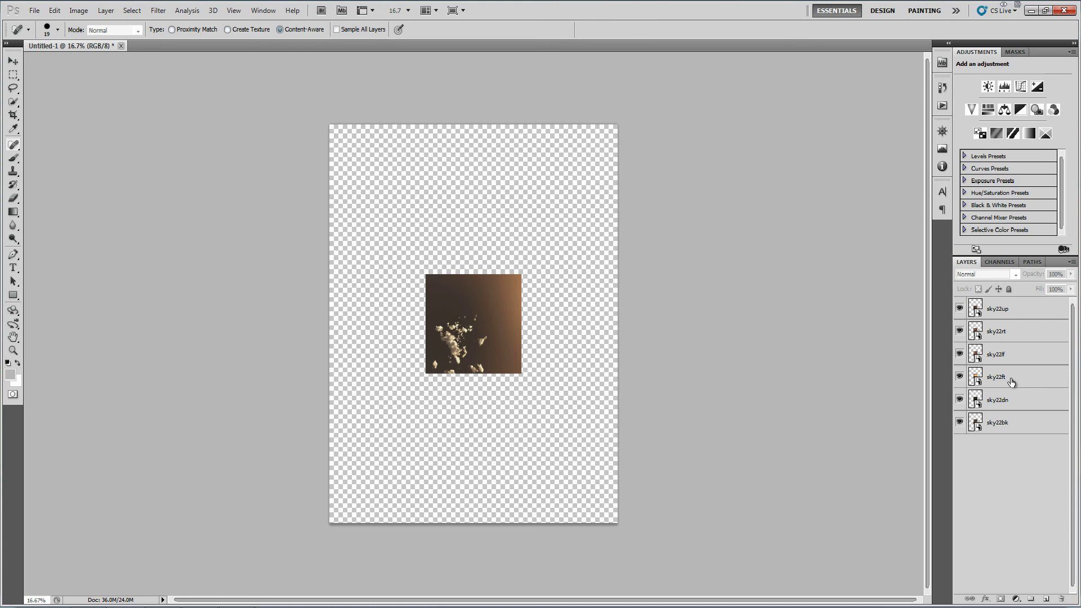
{"action": "left_click", "coordinate": [1015, 423]}
{"action": "left_click", "coordinate": [1033, 309], "text": "shift"}
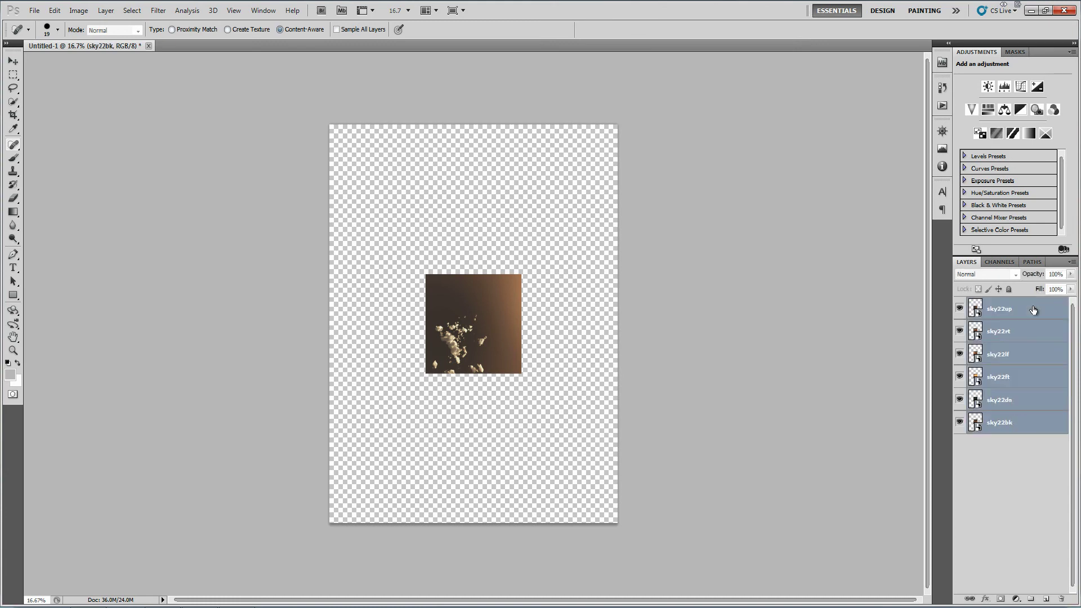
{"action": "left_click", "coordinate": [650, 375]}
{"action": "left_click", "coordinate": [546, 232]}
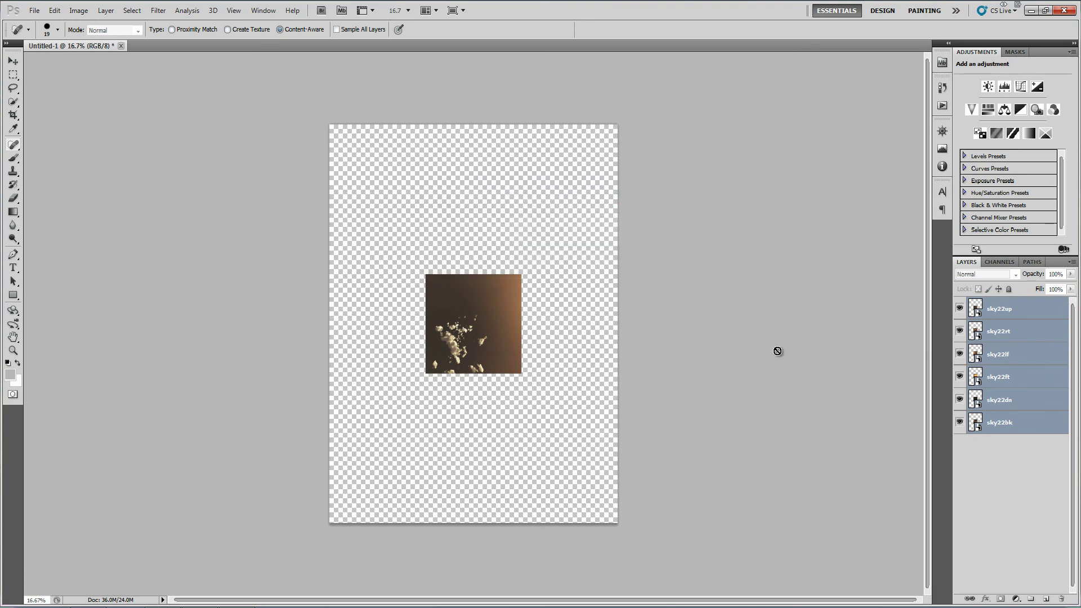
{"action": "right_click", "coordinate": [1006, 425]}
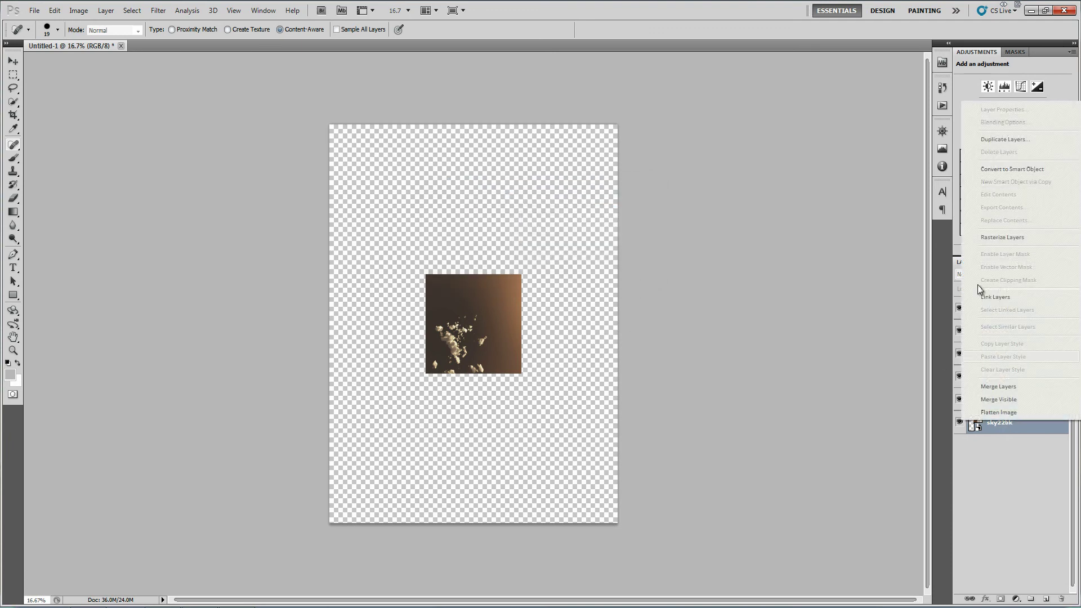
{"action": "left_click", "coordinate": [1008, 244]}
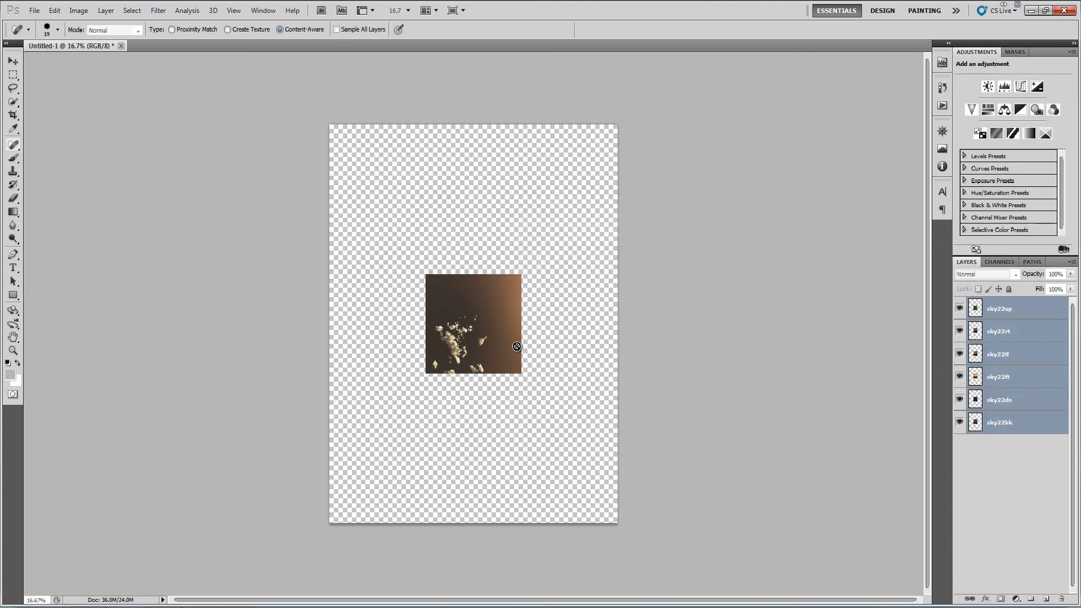
Move the six sky layers together to the top of the canvas
{"action": "key", "text": "v"}
{"action": "left_click_drag", "start_coordinate": [515, 345], "coordinate": [524, 198]}
{"action": "left_click", "coordinate": [1041, 487]}
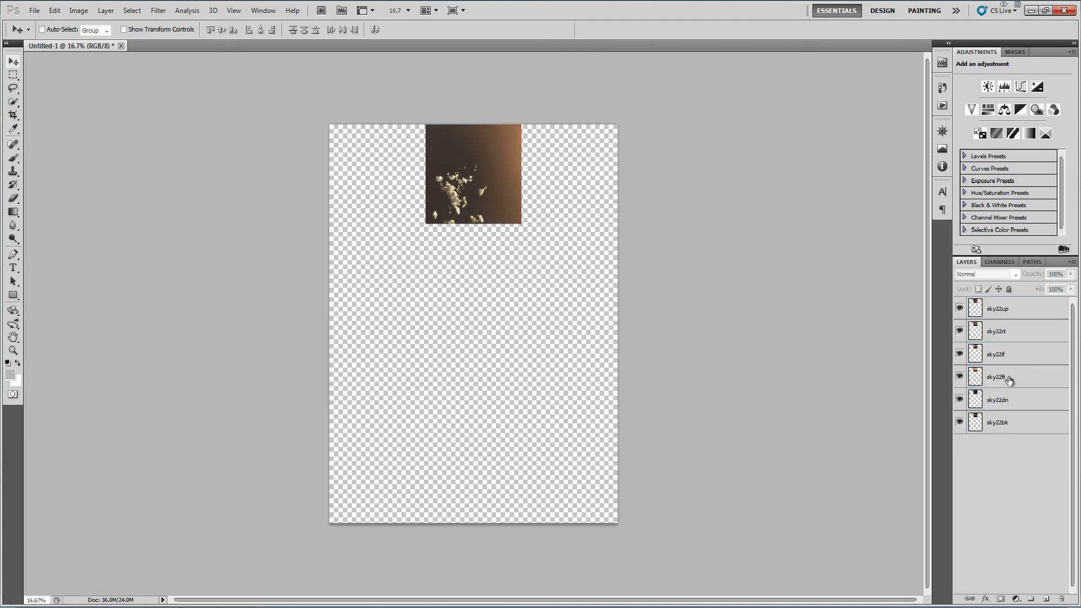
Move sky22ft below the clouds, sky22rt left of it, and sky22dn below the sunset
{"action": "left_click", "coordinate": [1008, 380]}
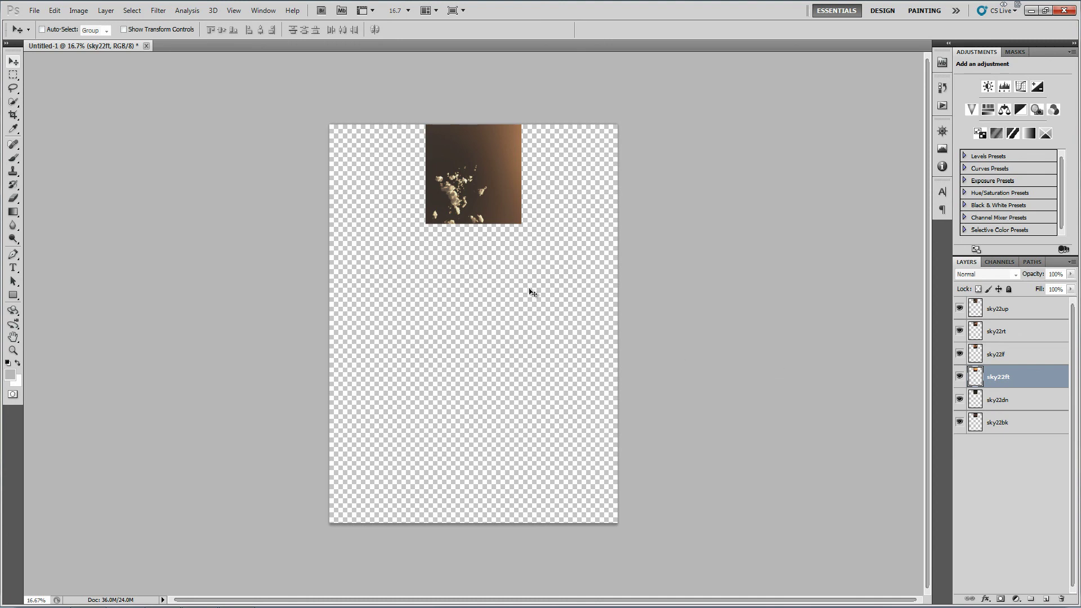
{"action": "left_click_drag", "start_coordinate": [529, 292], "coordinate": [521, 363]}
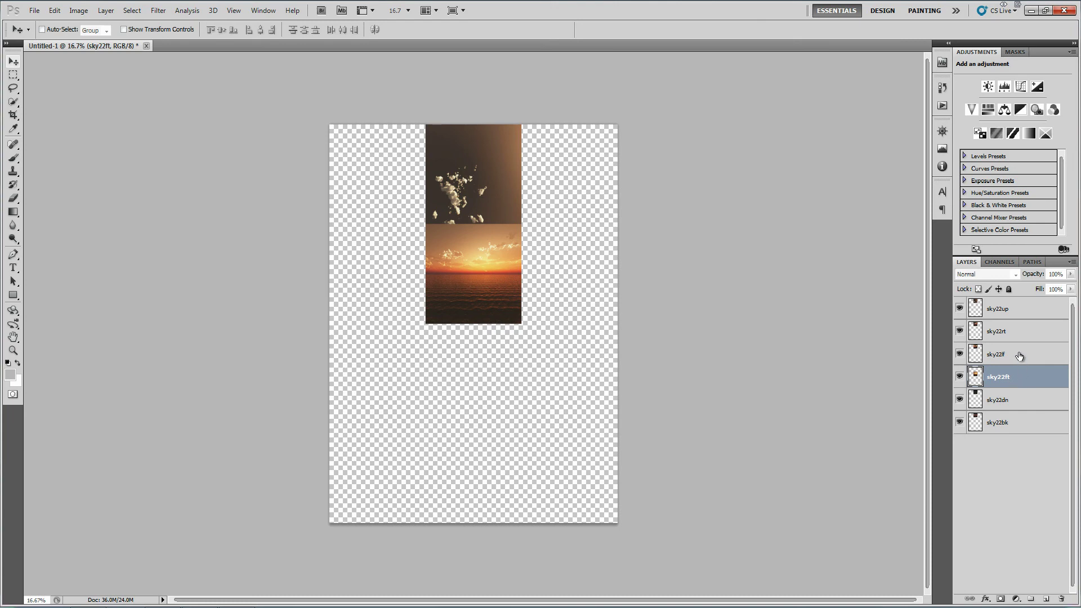
{"action": "left_click", "coordinate": [1015, 331]}
{"action": "left_click_drag", "start_coordinate": [563, 314], "coordinate": [497, 384]}
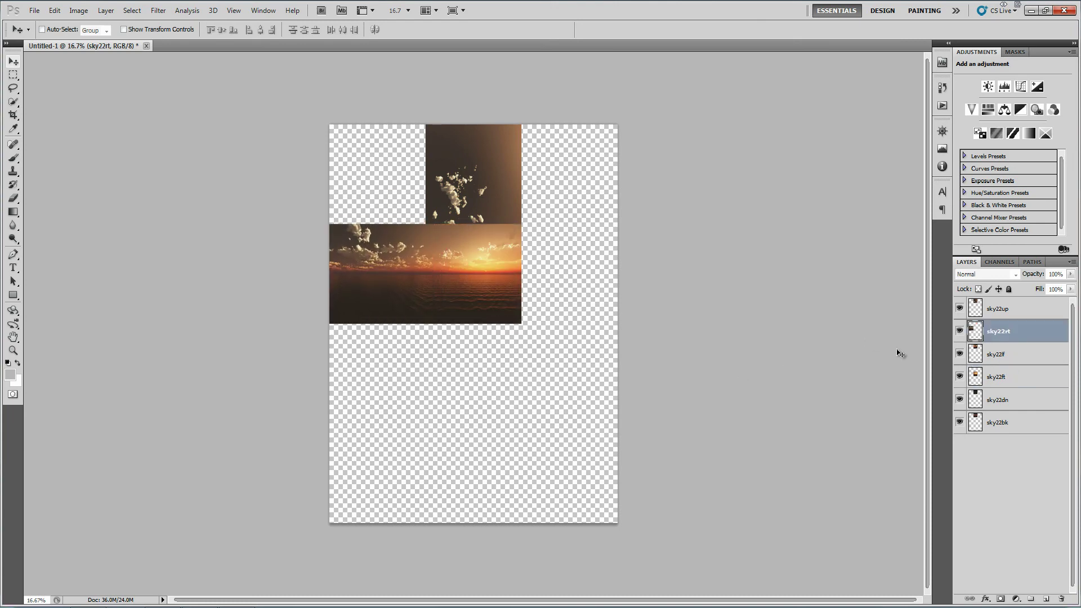
{"action": "left_click", "coordinate": [1022, 311]}
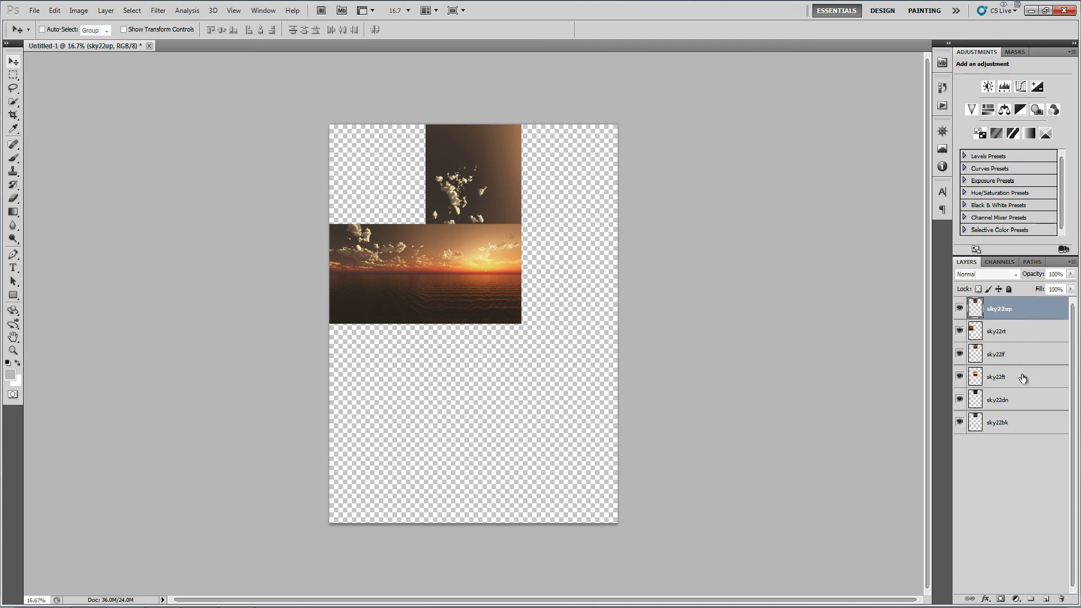
{"action": "left_click", "coordinate": [996, 402]}
{"action": "left_click_drag", "start_coordinate": [517, 437], "coordinate": [519, 531]}
Align the sky22bk tile under the centre column and select sky22lf for the horizon row
{"action": "left_click", "coordinate": [1036, 423]}
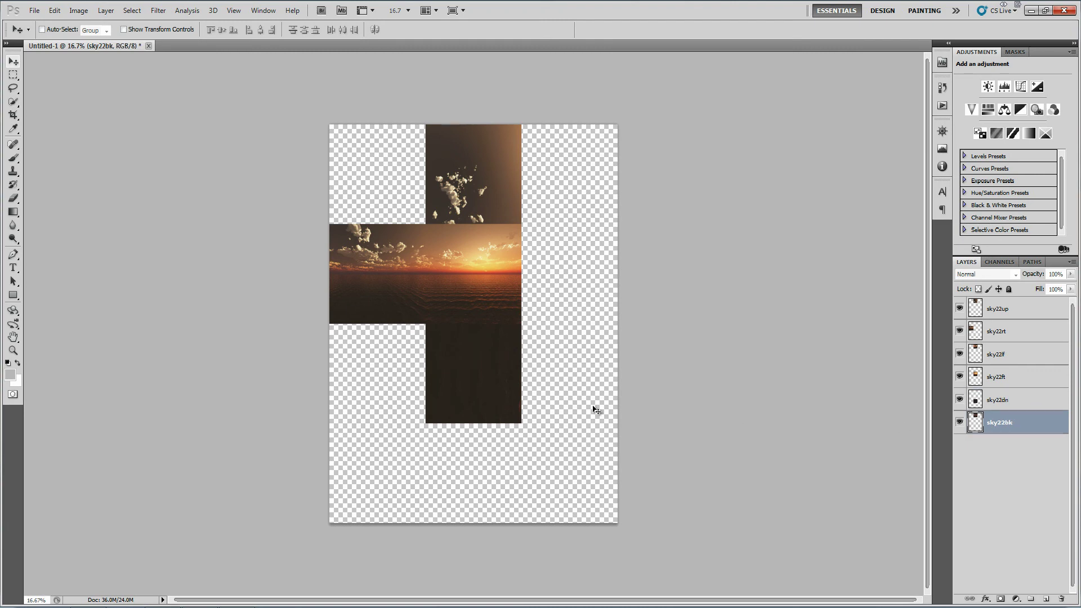
{"action": "left_click_drag", "start_coordinate": [519, 406], "coordinate": [616, 521]}
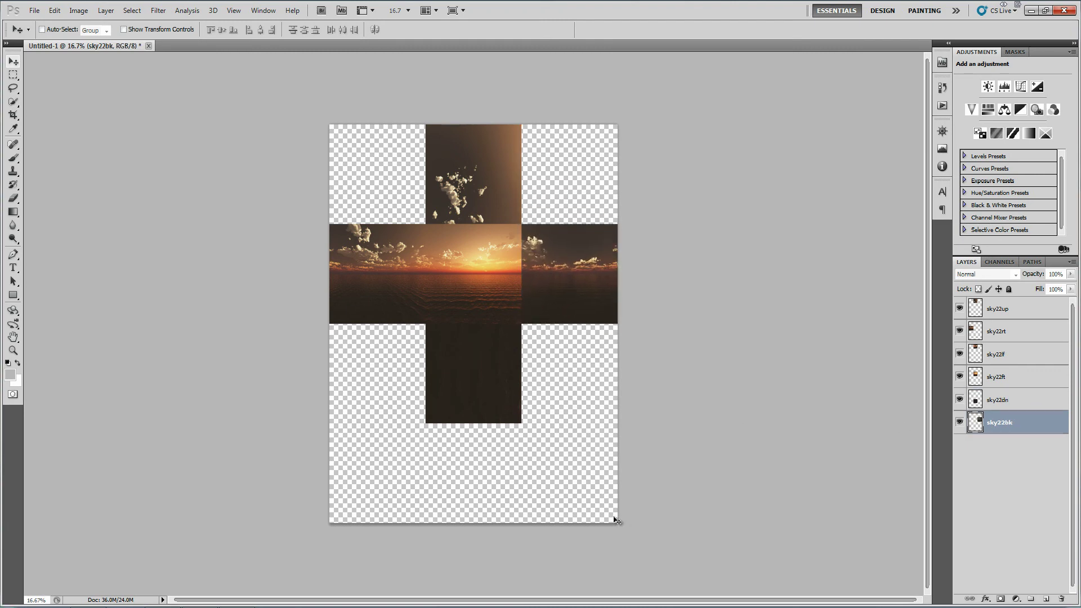
{"action": "left_click_drag", "start_coordinate": [594, 357], "coordinate": [473, 538]}
{"action": "left_click_drag", "start_coordinate": [536, 489], "coordinate": [573, 488]}
{"action": "left_click", "coordinate": [1017, 354]}
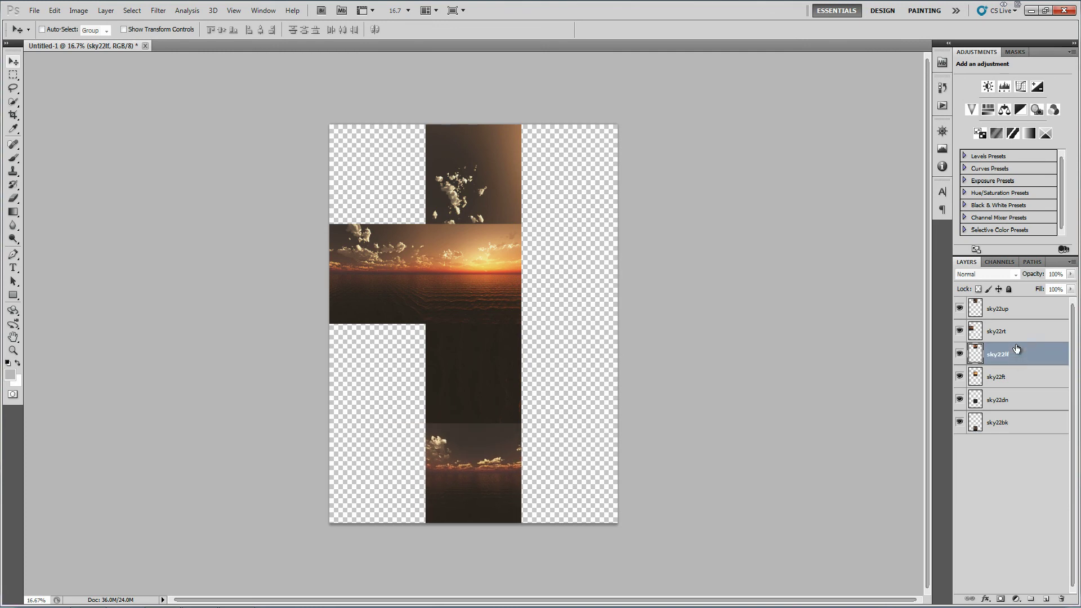
{"action": "left_click", "coordinate": [1014, 384]}
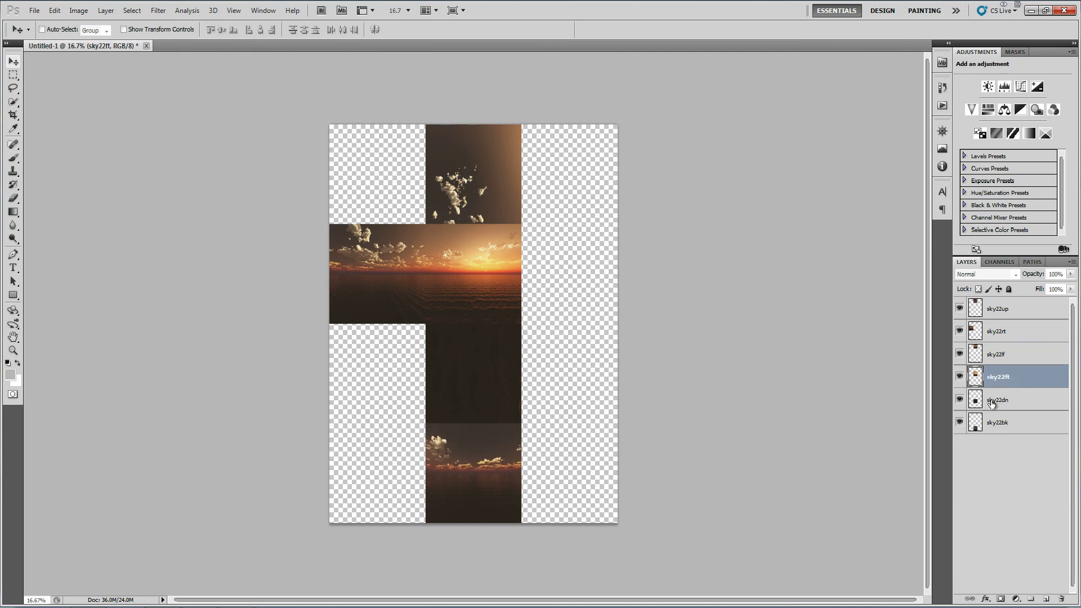
{"action": "left_click_drag", "start_coordinate": [615, 378], "coordinate": [591, 375]}
{"action": "key", "text": "ctrl+z"}
{"action": "left_click", "coordinate": [1015, 353]}
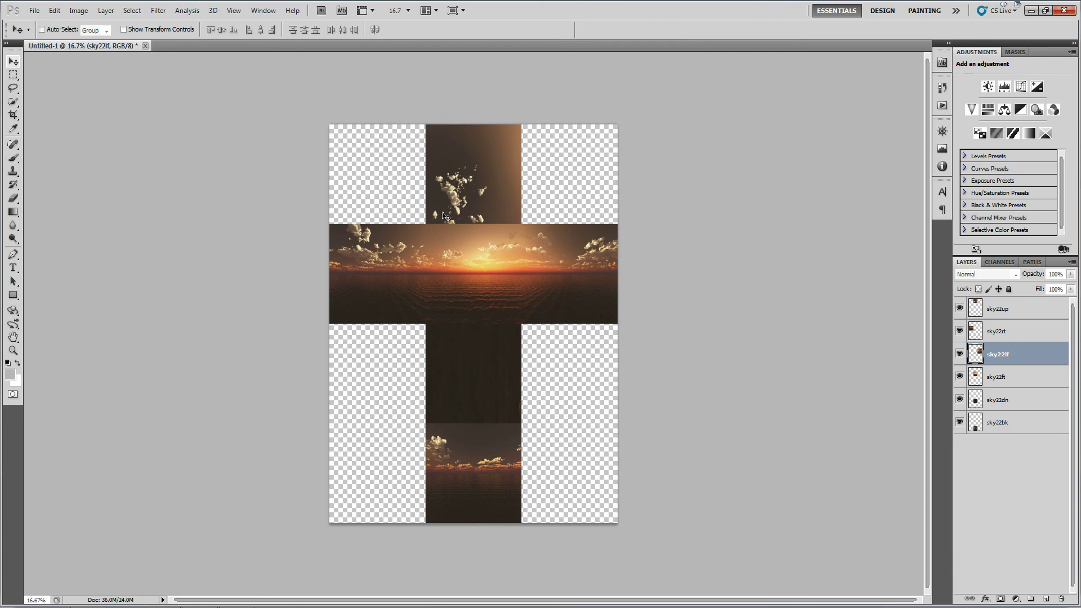
Check the up and down tiles, then rotate the sky22dn tile 90°
{"action": "left_click", "coordinate": [959, 308]}
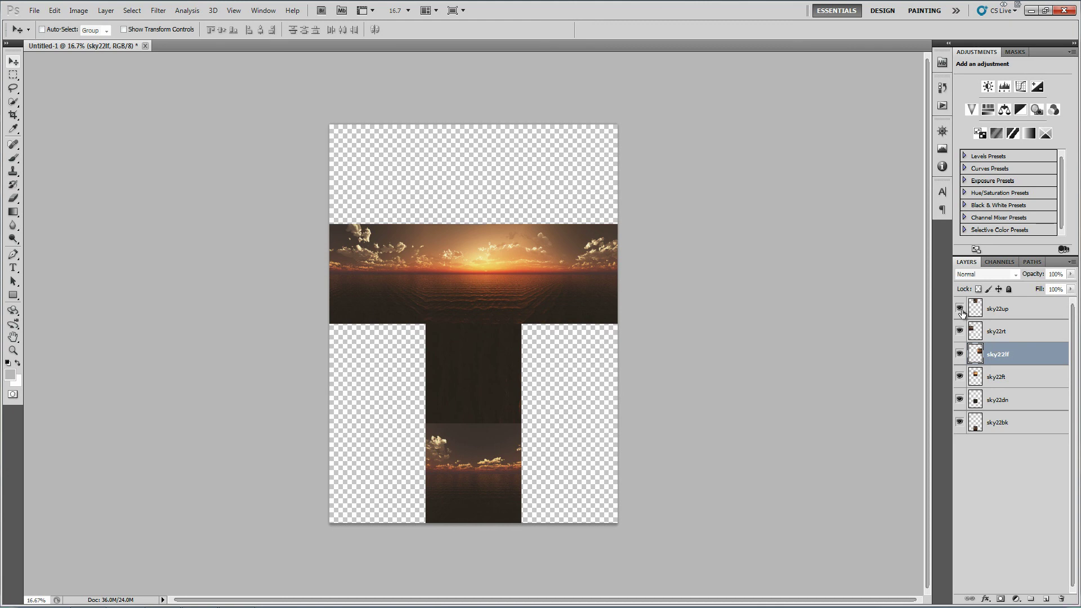
{"action": "left_click", "coordinate": [959, 308]}
{"action": "left_click", "coordinate": [959, 400]}
{"action": "left_click", "coordinate": [959, 400]}
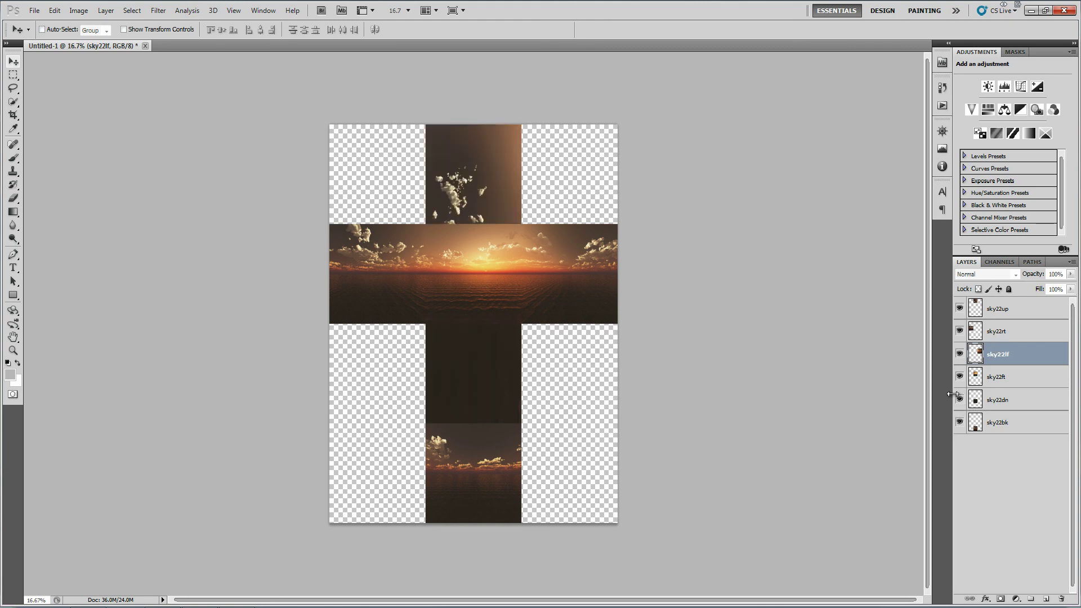
{"action": "left_click", "coordinate": [1005, 398]}
{"action": "key", "text": "ctrl+t"}
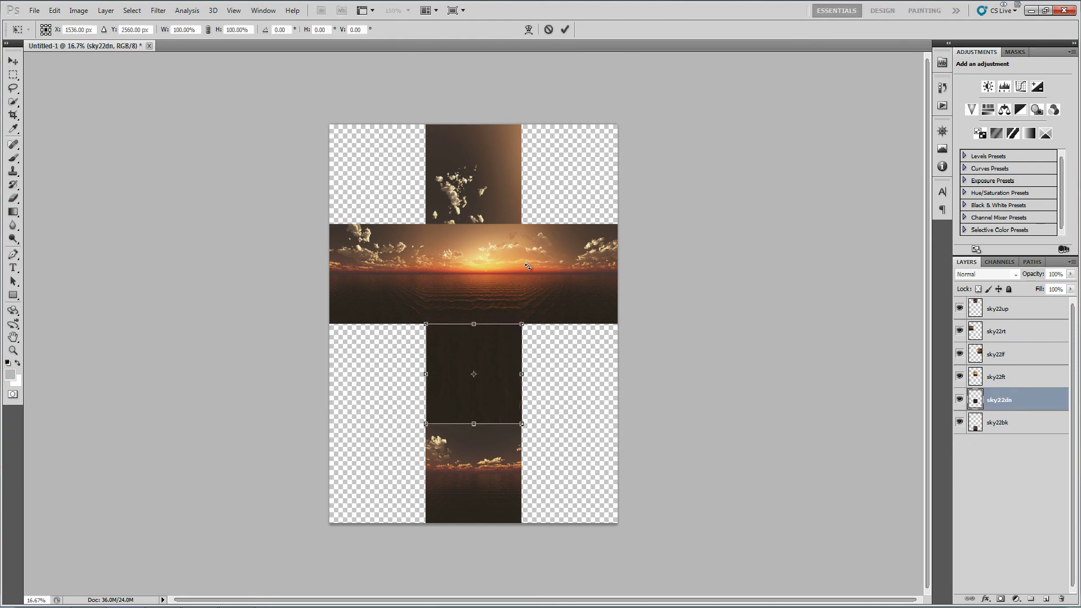
{"action": "left_click_drag", "start_coordinate": [524, 261], "coordinate": [332, 282]}
{"action": "key", "text": "Return"}
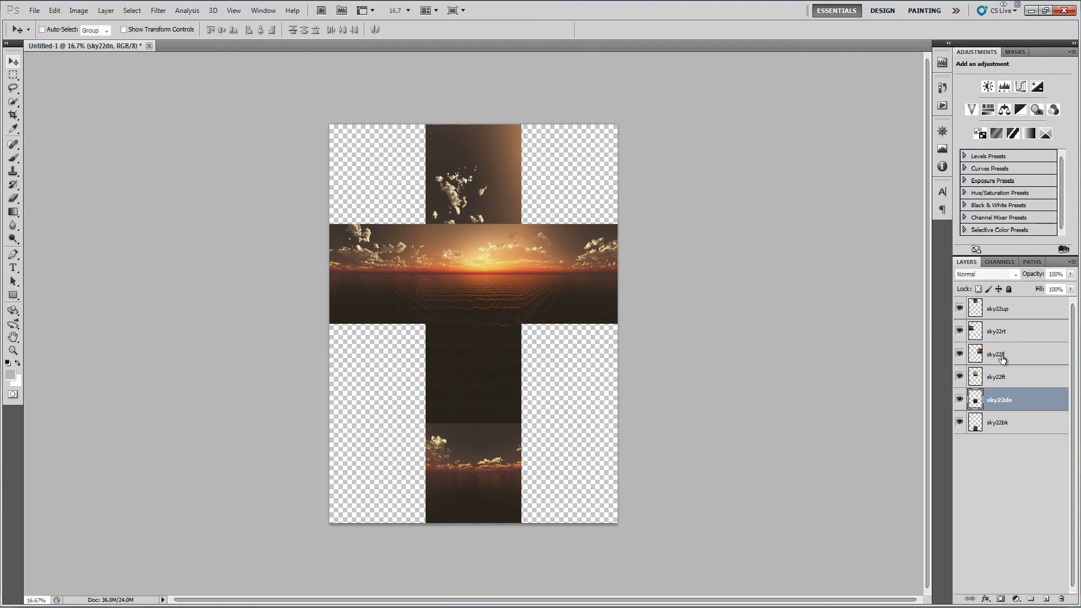
Rotate the sky22up tile 90° and the bottom sky22bk tile 180°
{"action": "left_click", "coordinate": [1027, 310]}
{"action": "key", "text": "ctrl+t"}
{"action": "left_click_drag", "start_coordinate": [507, 99], "coordinate": [577, 220]}
{"action": "left_click", "coordinate": [565, 30]}
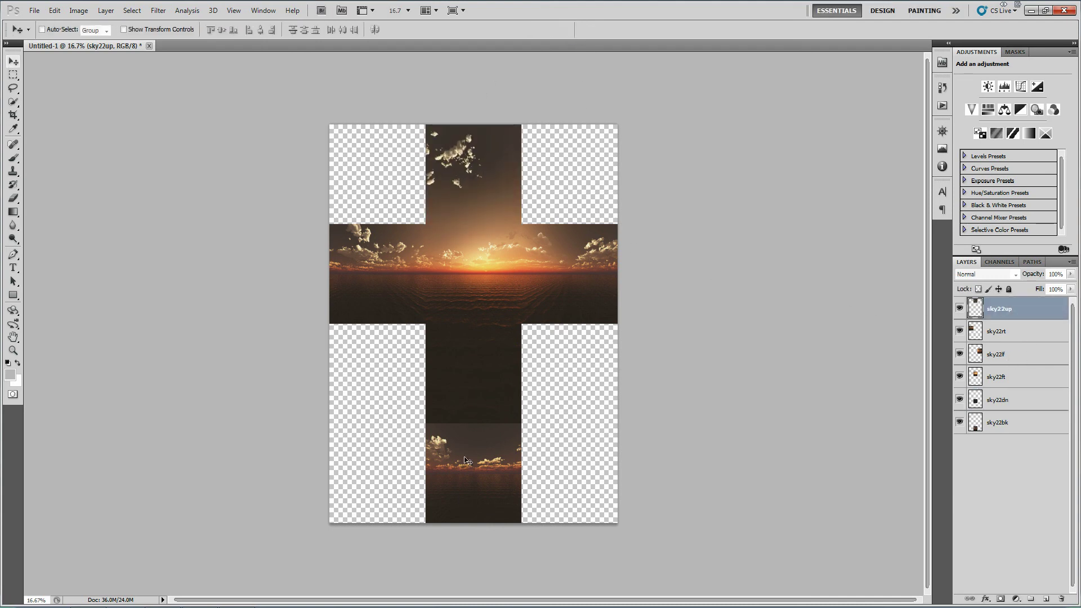
{"action": "left_click", "coordinate": [1021, 422]}
{"action": "key", "text": "ctrl+t"}
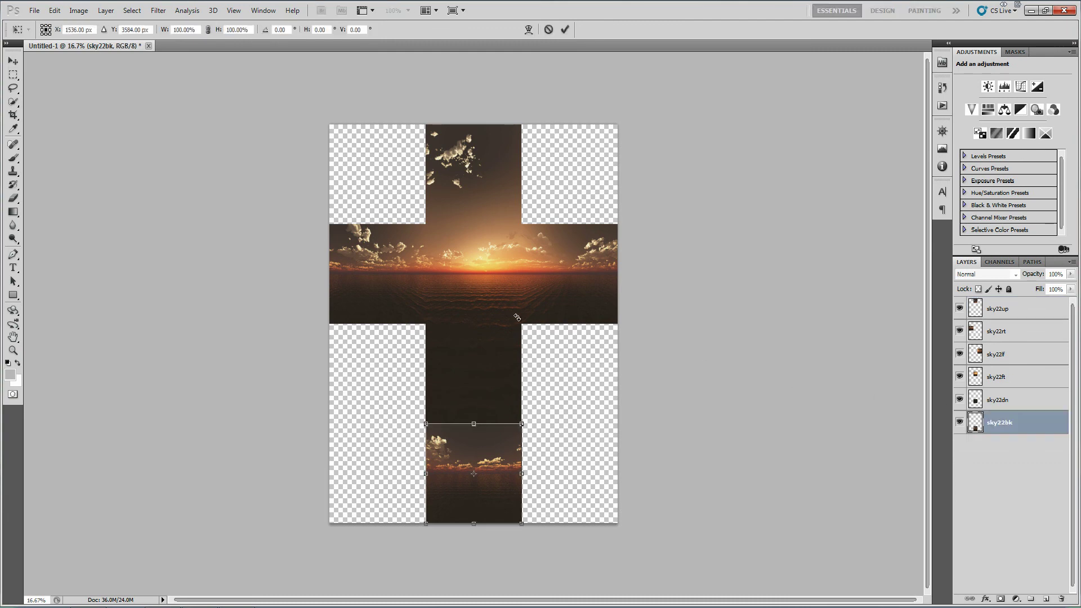
{"action": "left_click_drag", "start_coordinate": [482, 283], "coordinate": [452, 563]}
{"action": "left_click", "coordinate": [562, 33]}
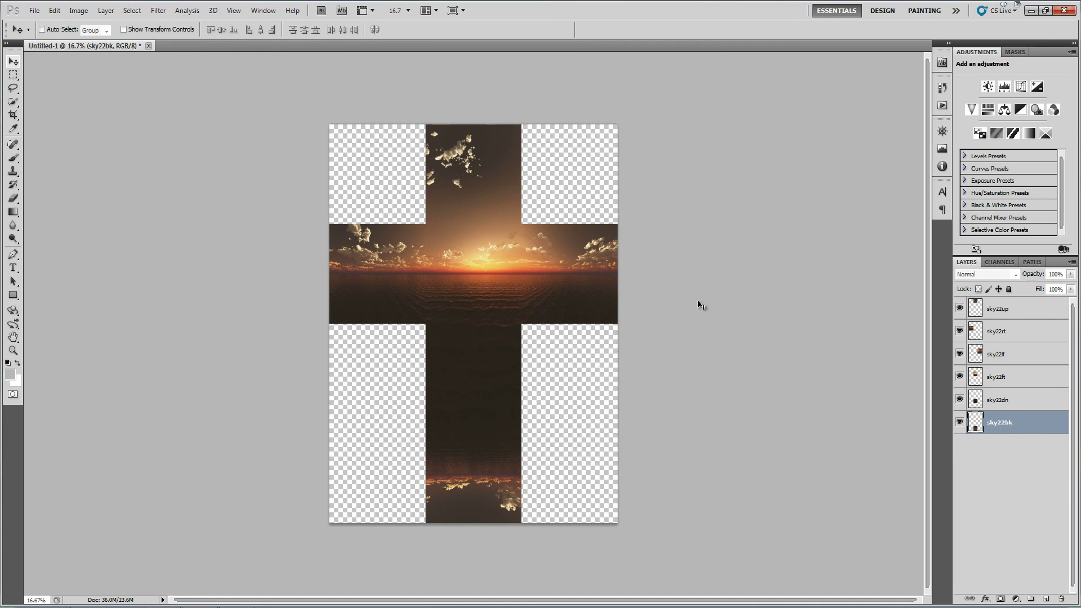
{"action": "left_click", "coordinate": [34, 10]}
Save the cross as JPEG 'Version1' in Documents\Tutorial at Maximum quality
{"action": "left_click", "coordinate": [57, 173]}
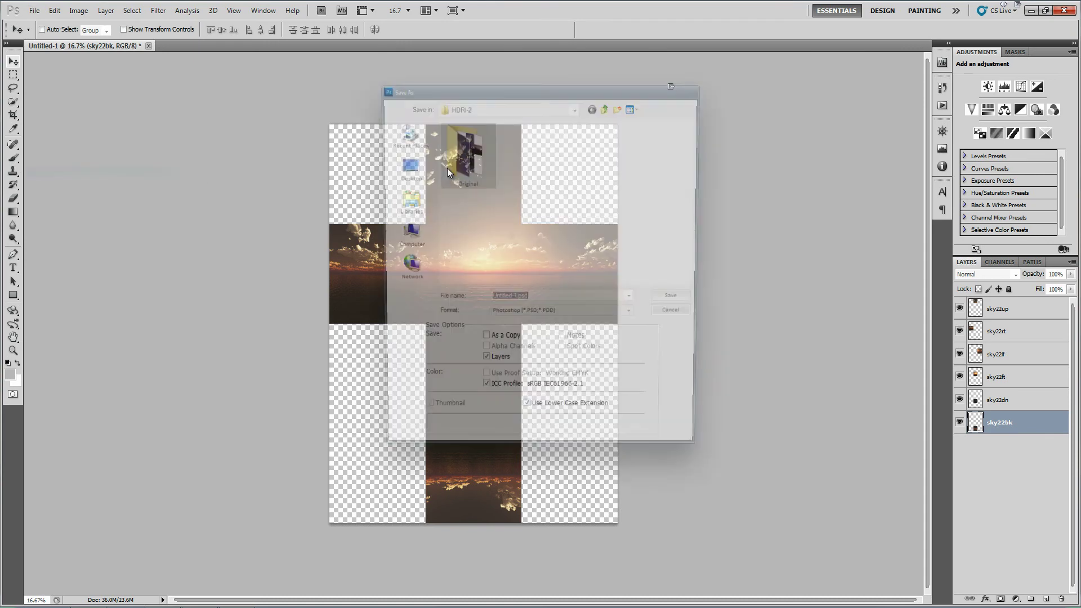
{"action": "left_click", "coordinate": [606, 105]}
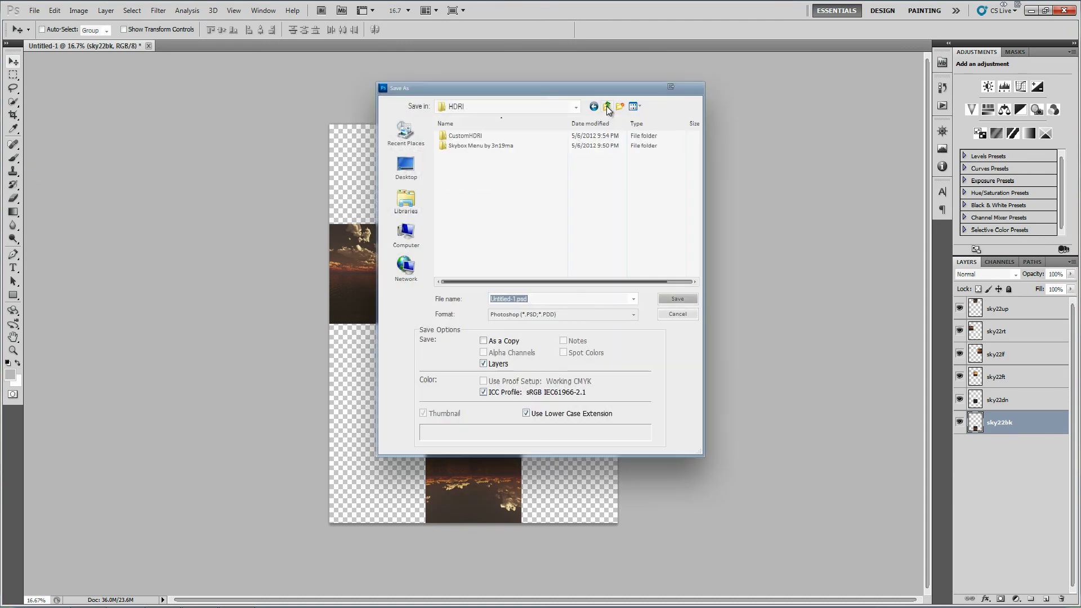
{"action": "left_click", "coordinate": [406, 200]}
{"action": "double_click", "coordinate": [478, 134]}
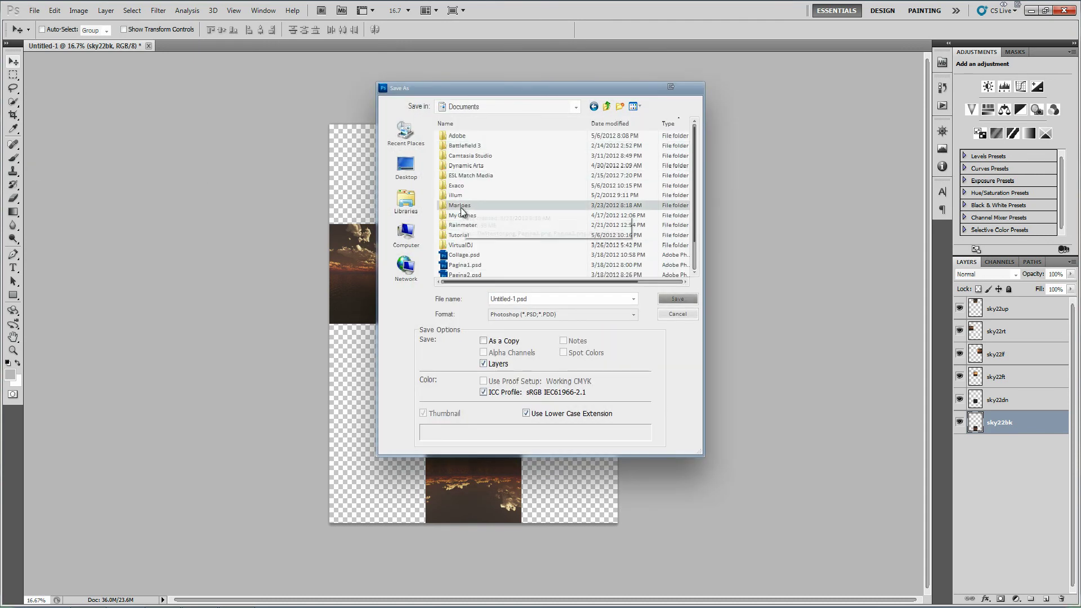
{"action": "double_click", "coordinate": [458, 234]}
{"action": "left_click", "coordinate": [519, 322]}
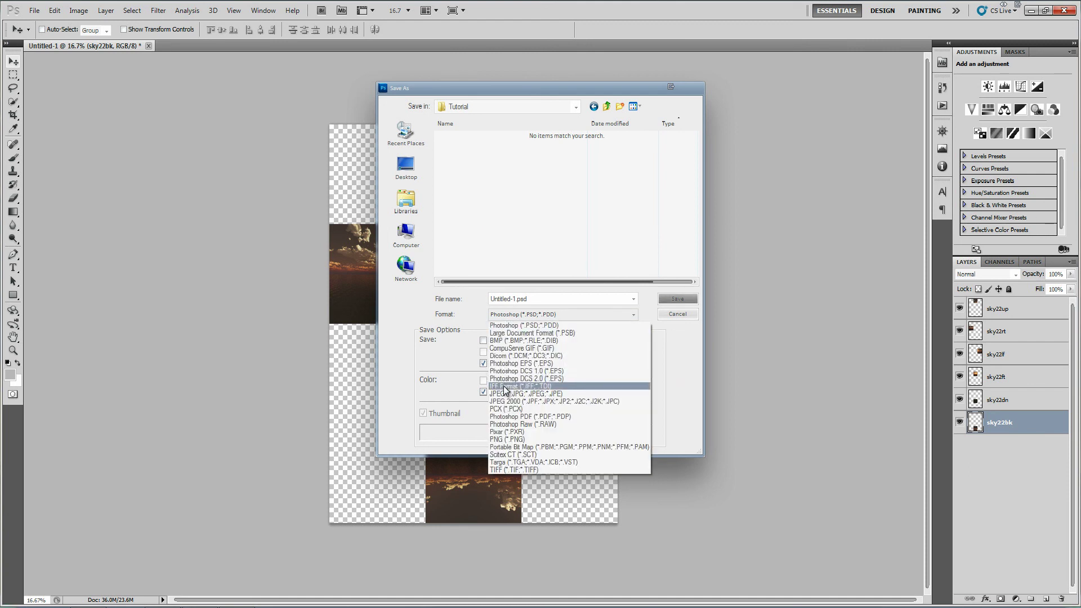
{"action": "left_click", "coordinate": [506, 379]}
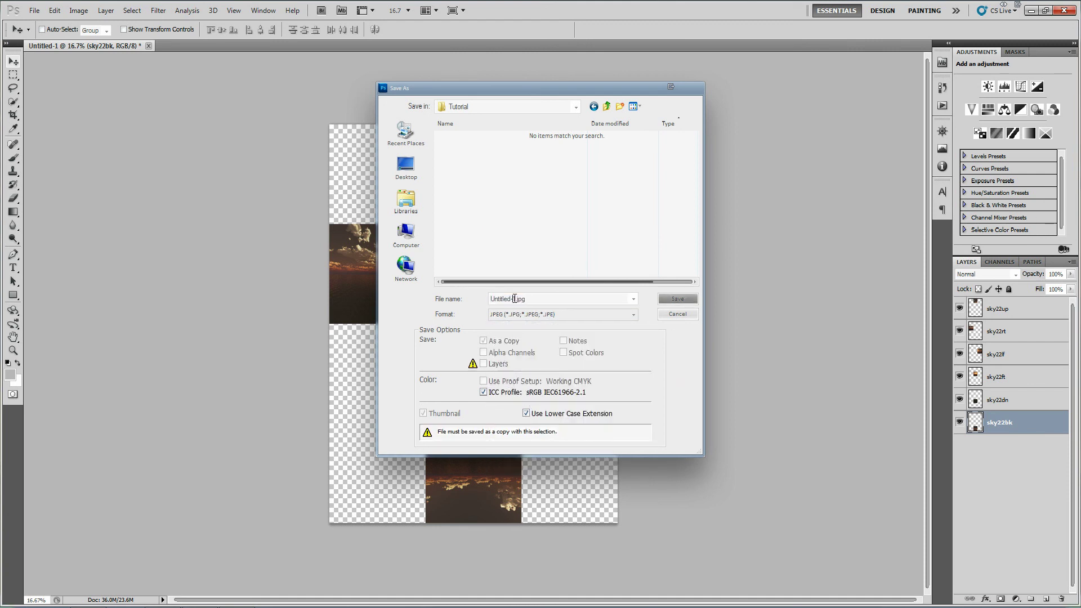
{"action": "double_click", "coordinate": [514, 298]}
{"action": "key", "text": "BackSpace"}
{"action": "type", "text": "Version"}
{"action": "left_click", "coordinate": [677, 298]}
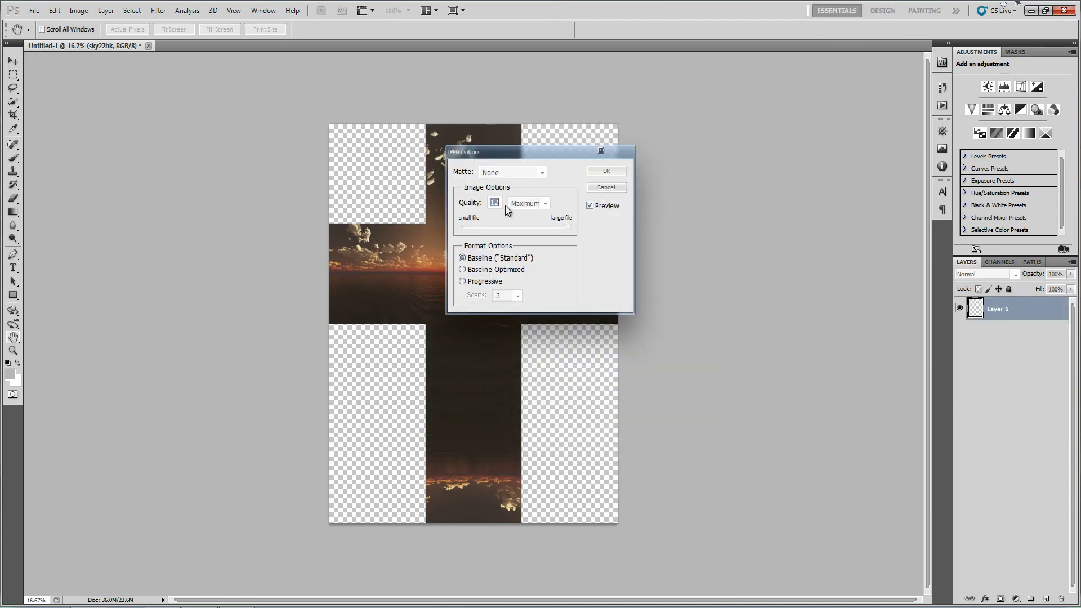
{"action": "left_click", "coordinate": [611, 171]}
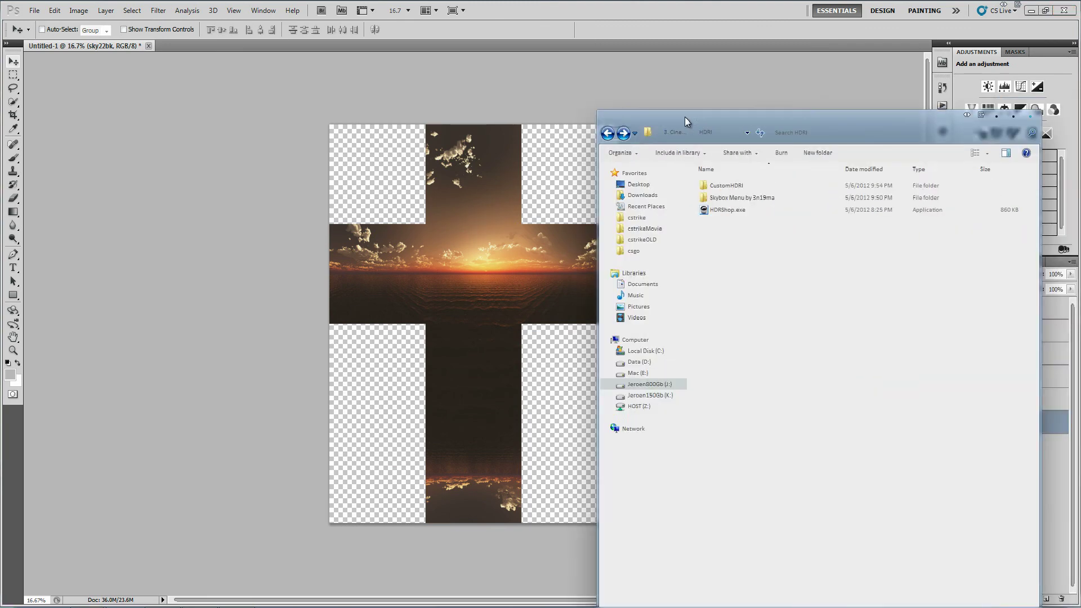
Launch HDRShop.exe from the HDRI folder
{"action": "left_click_drag", "start_coordinate": [685, 116], "coordinate": [537, 116]}
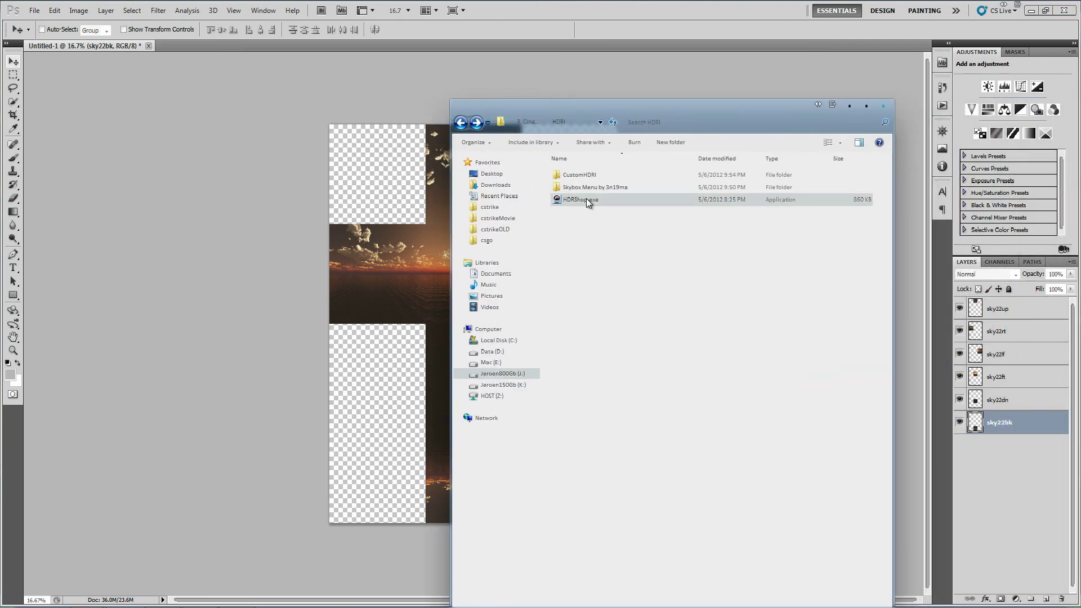
{"action": "left_click", "coordinate": [586, 200]}
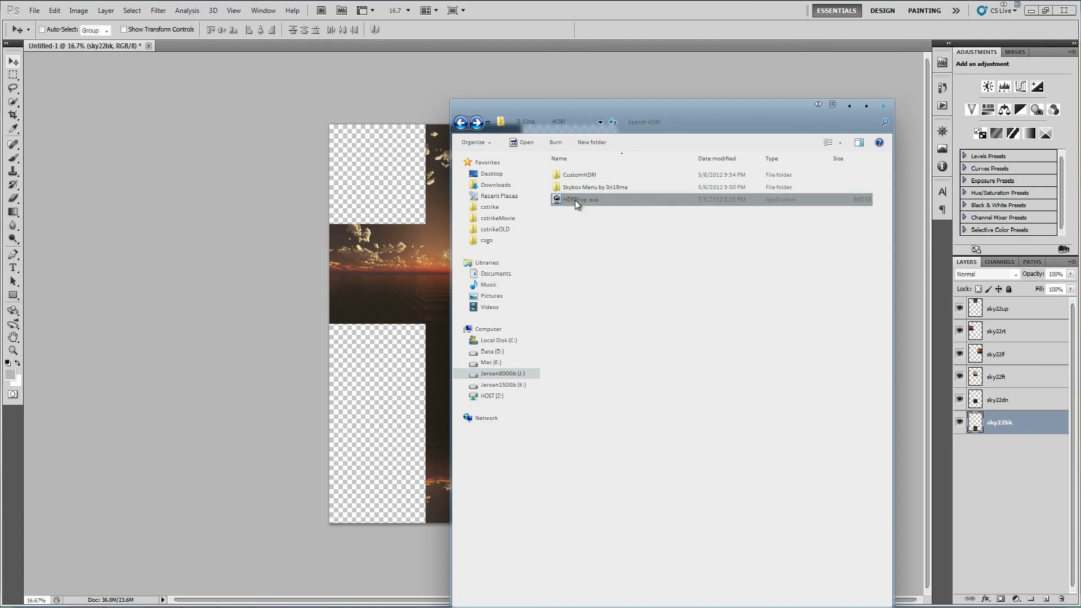
{"action": "double_click", "coordinate": [575, 200]}
{"action": "left_click_drag", "start_coordinate": [566, 133], "coordinate": [582, 92]}
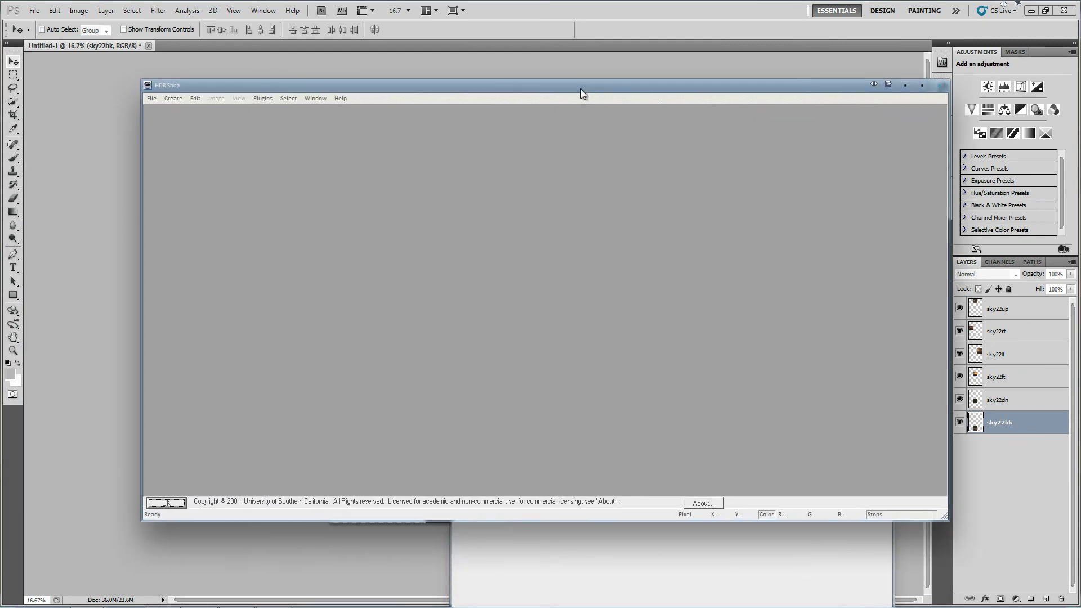
Open Version1.jpg from Documents\Tutorial in HDR Shop by dragging it in
{"action": "left_click", "coordinate": [618, 529]}
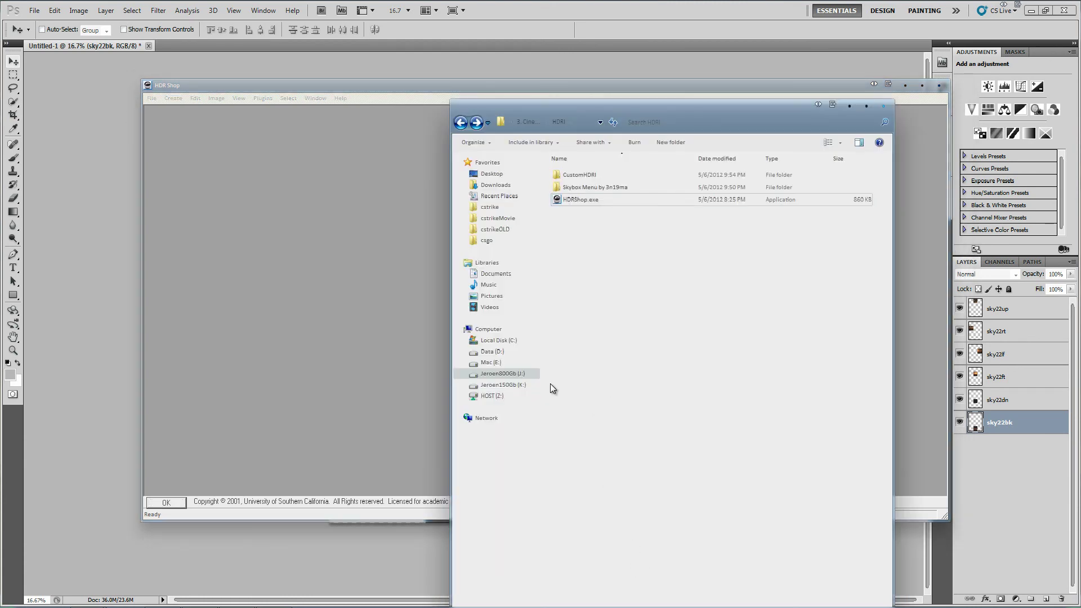
{"action": "left_click", "coordinate": [495, 275]}
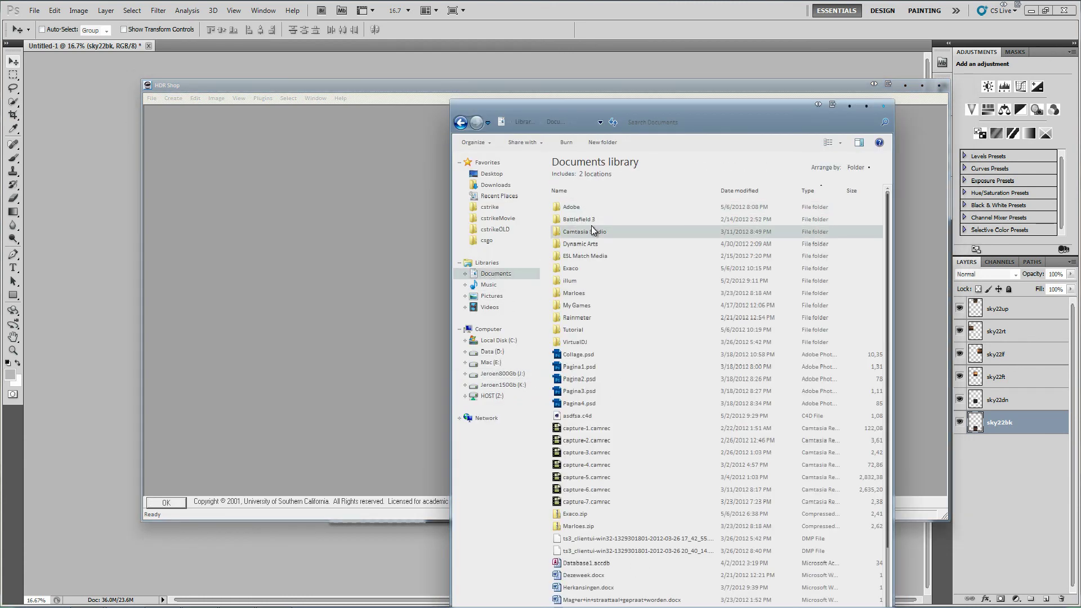
{"action": "double_click", "coordinate": [580, 329]}
{"action": "left_click", "coordinate": [582, 209]}
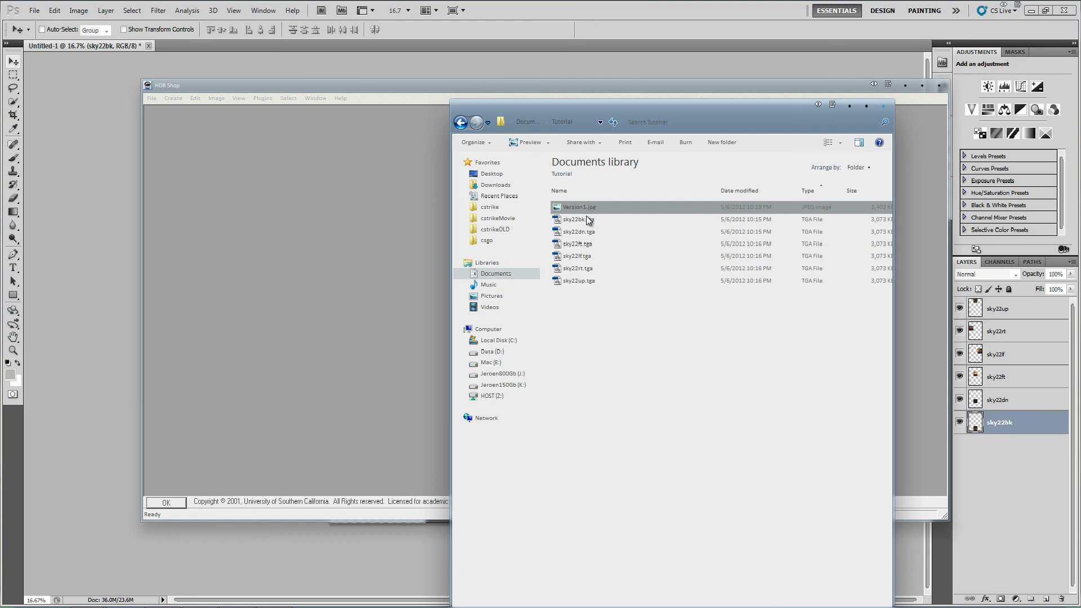
{"action": "left_click_drag", "start_coordinate": [588, 210], "coordinate": [333, 253]}
{"action": "left_click", "coordinate": [336, 241]}
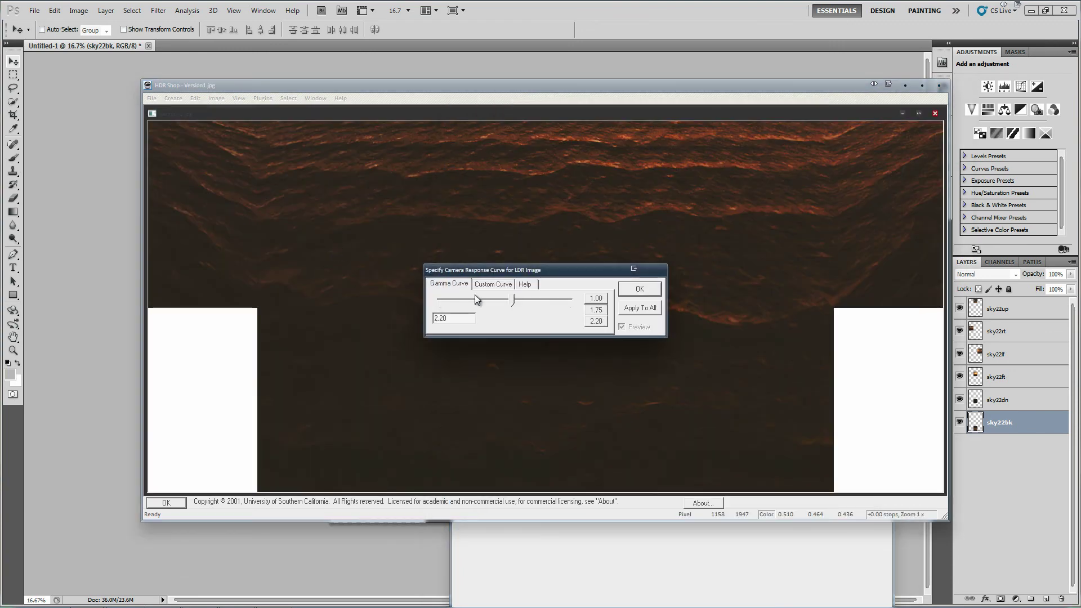
Accept the 2.20 gamma response curve and zoom out to 1/8x to see the whole cross
{"action": "left_click", "coordinate": [627, 289]}
{"action": "right_click", "coordinate": [536, 240]}
{"action": "left_click", "coordinate": [553, 263]}
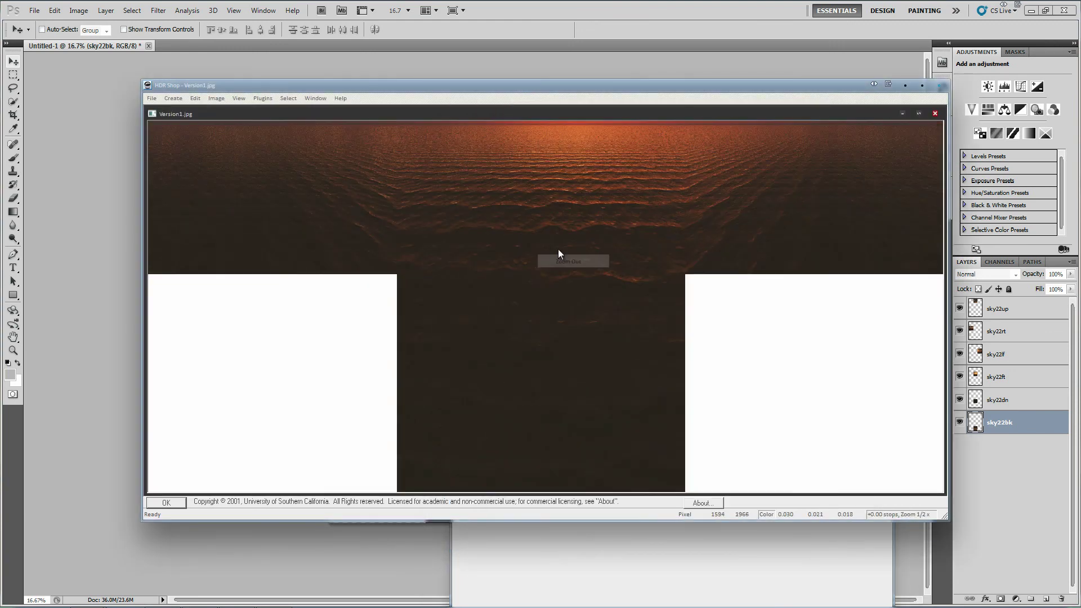
{"action": "right_click", "coordinate": [567, 215]}
{"action": "left_click", "coordinate": [574, 241]}
{"action": "right_click", "coordinate": [563, 177]}
{"action": "left_click", "coordinate": [566, 200]}
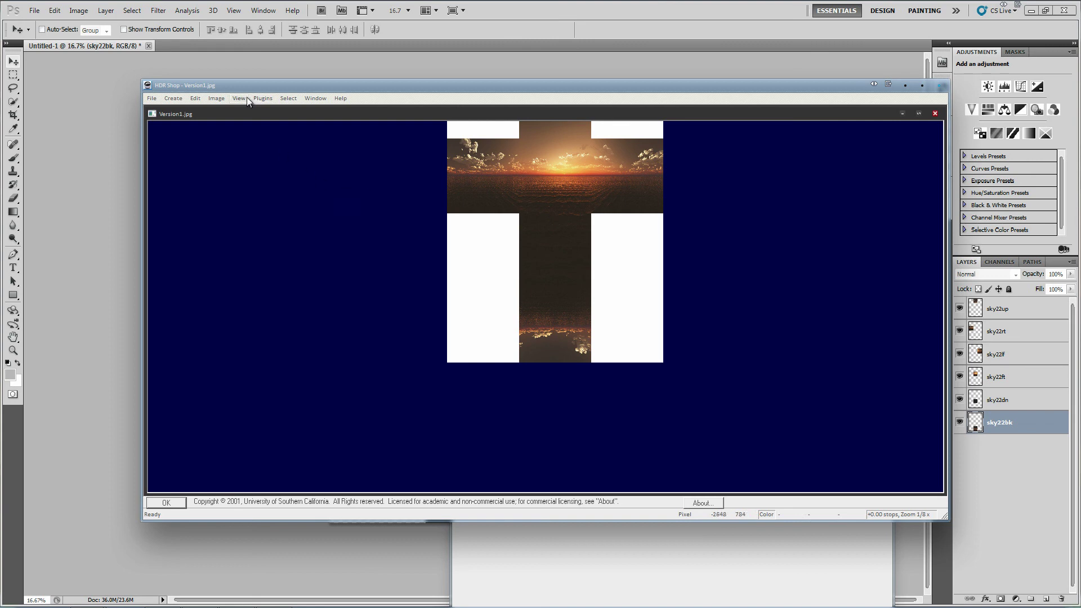
{"action": "left_click", "coordinate": [219, 98]}
Transform the Vertical Cross cubic environment into a 4092-wide Latitude/Longitude panorama
{"action": "mouse_move", "coordinate": [236, 151]}
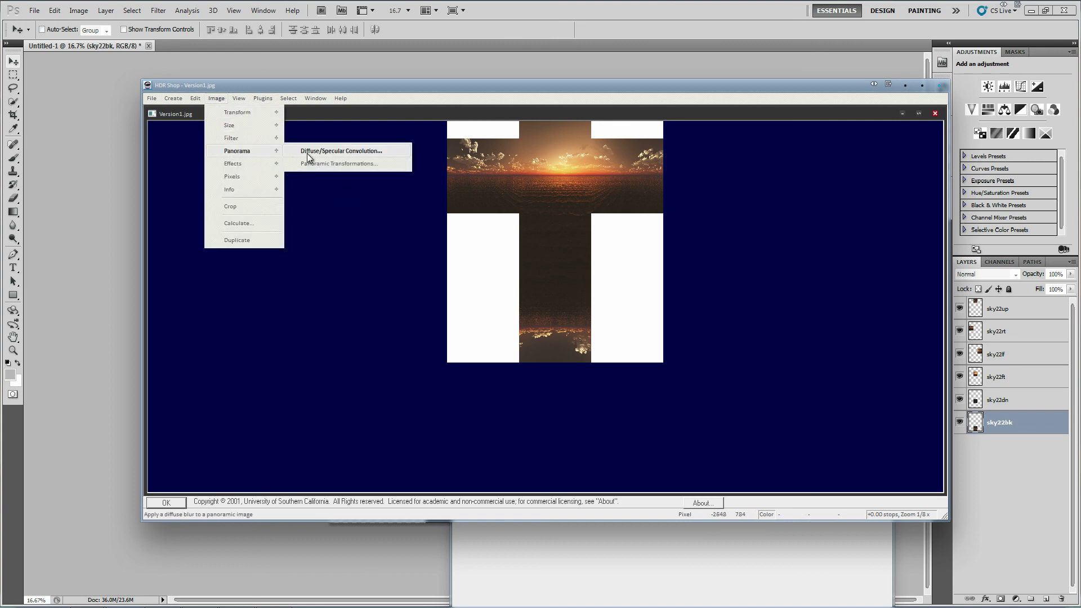
{"action": "left_click", "coordinate": [337, 163]}
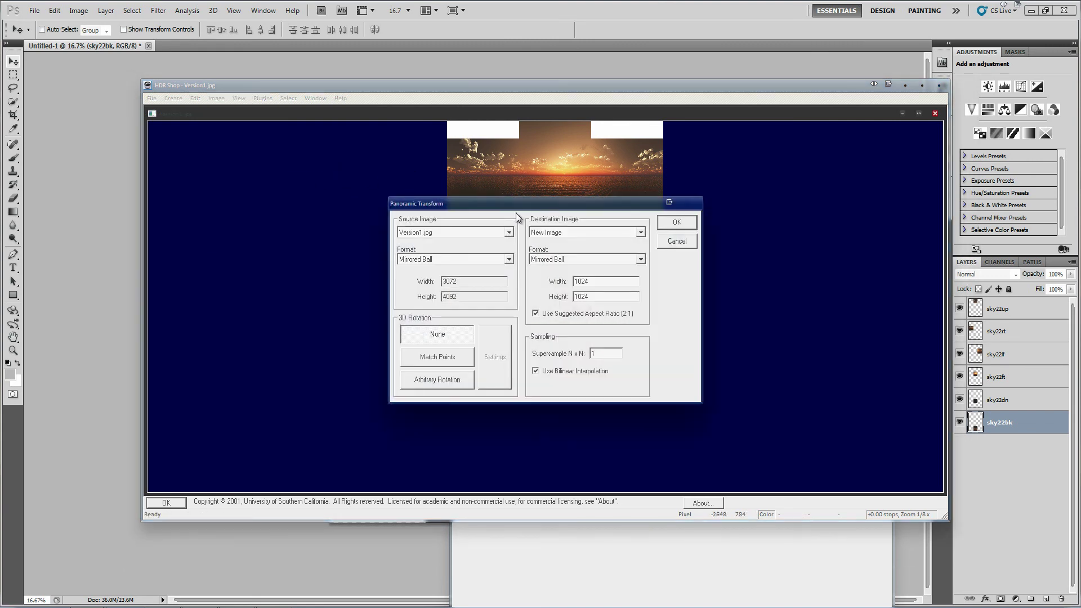
{"action": "left_click_drag", "start_coordinate": [524, 210], "coordinate": [566, 170]}
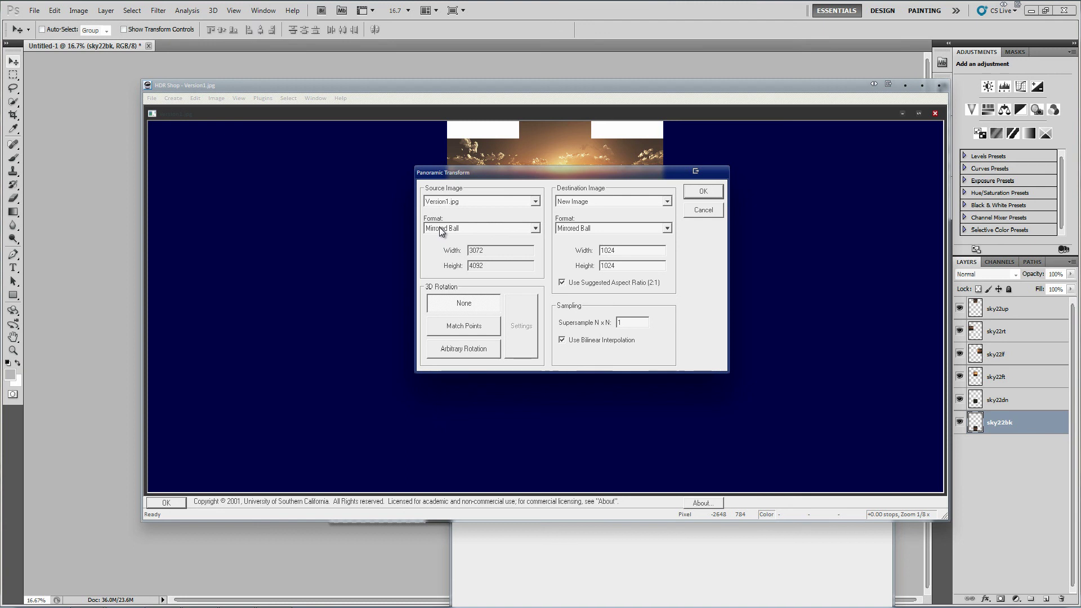
{"action": "left_click", "coordinate": [474, 229]}
{"action": "left_click", "coordinate": [499, 270]}
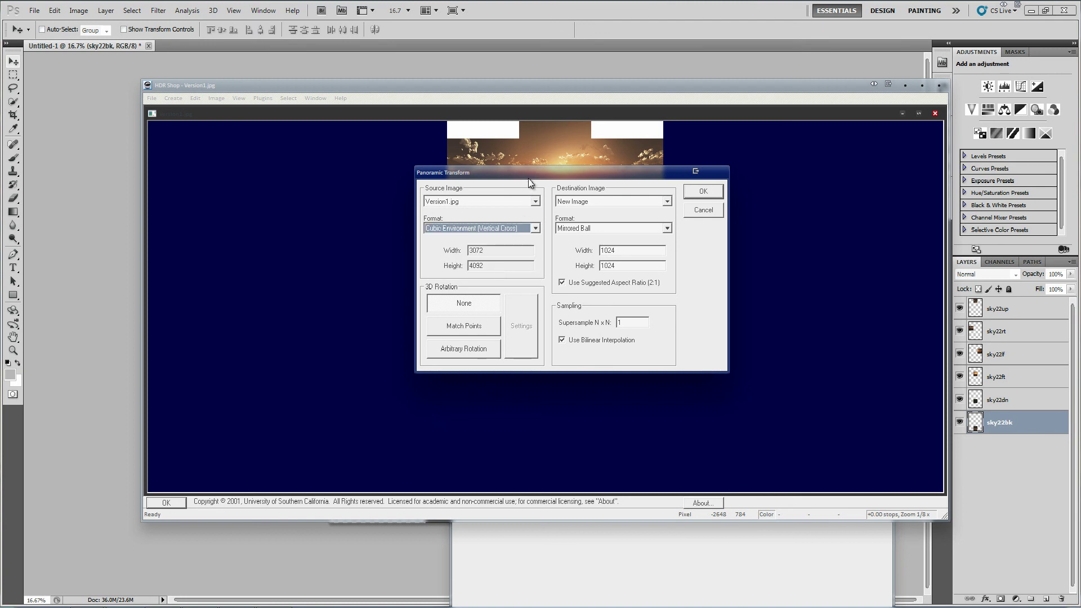
{"action": "left_click", "coordinate": [589, 230]}
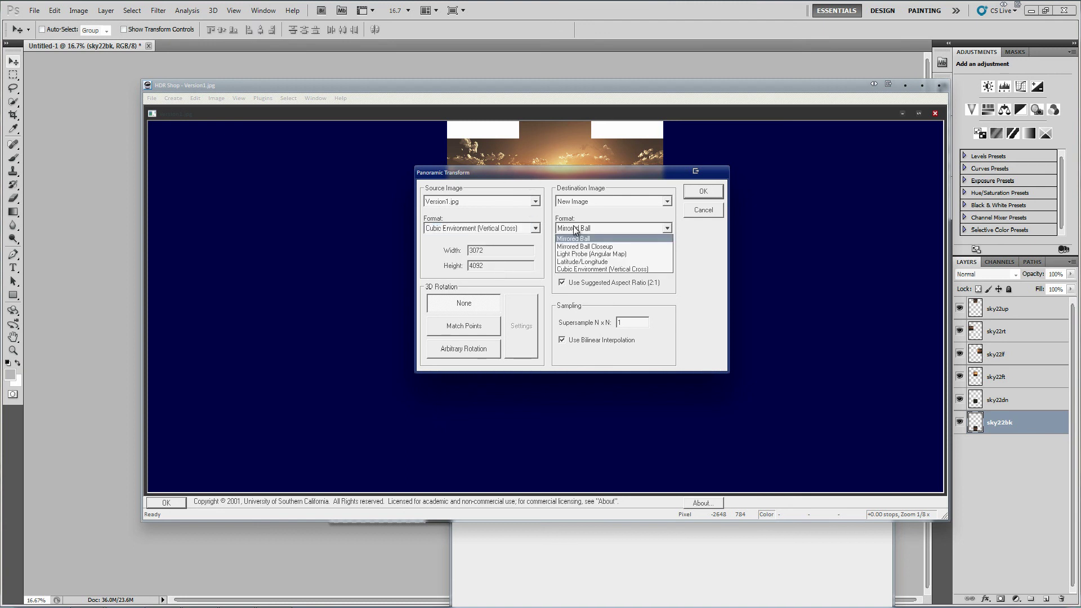
{"action": "left_click", "coordinate": [584, 262]}
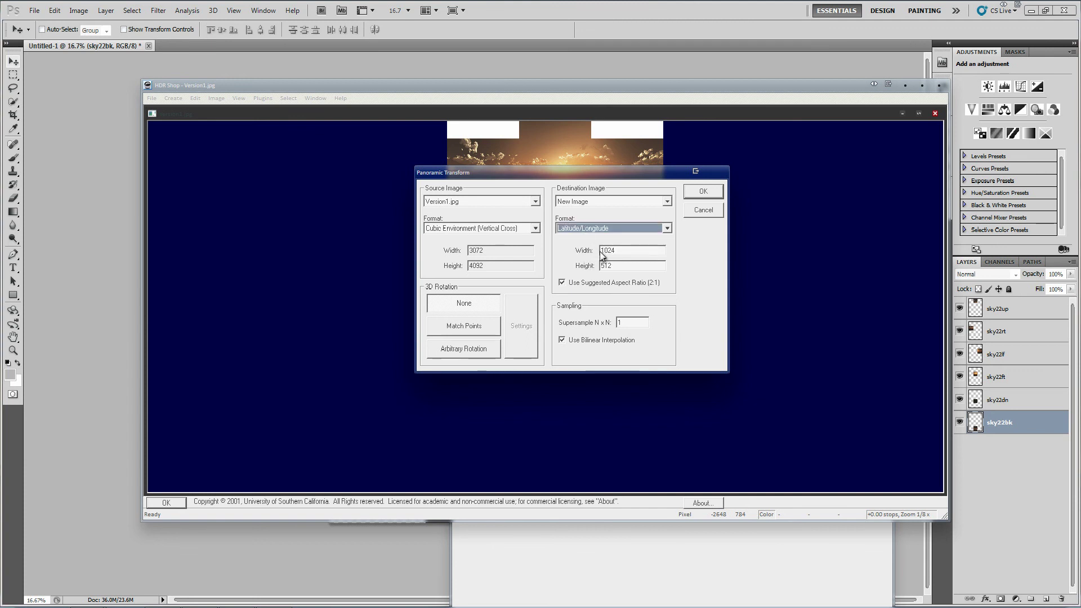
{"action": "double_click", "coordinate": [602, 251]}
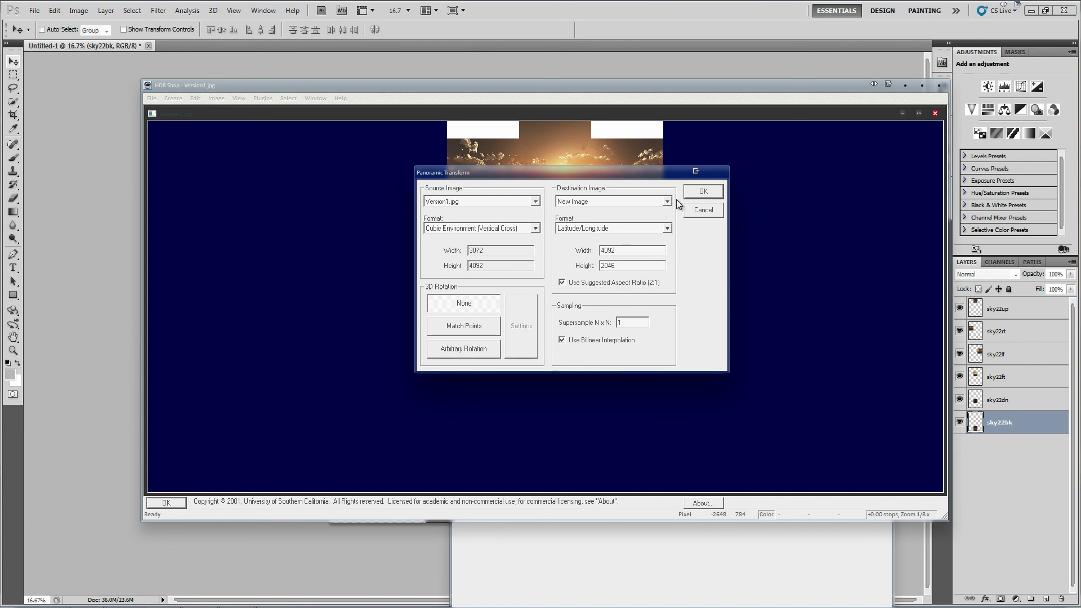
{"action": "left_click", "coordinate": [704, 192]}
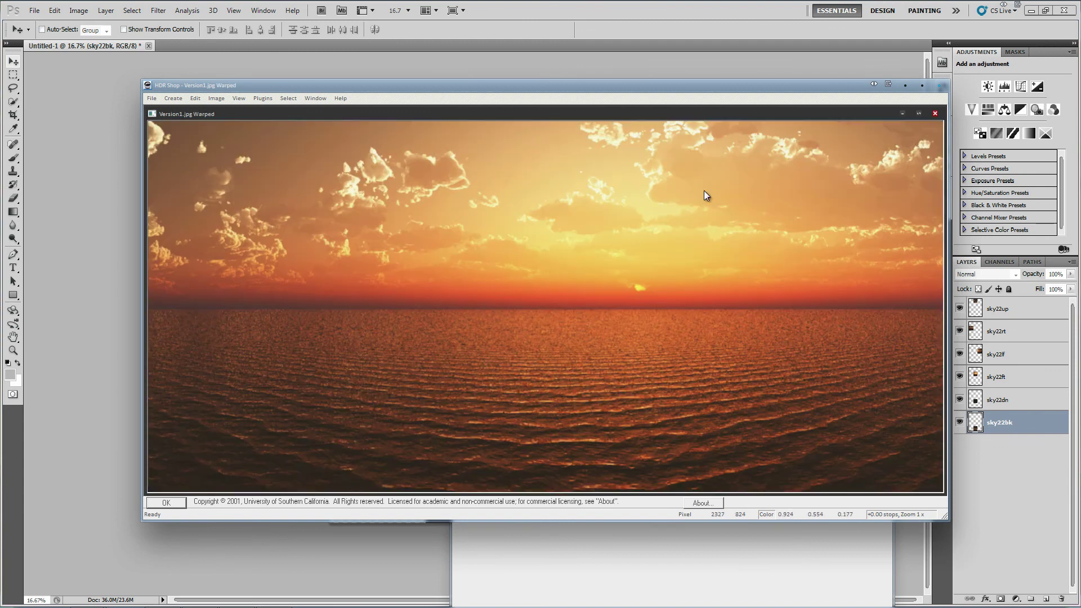
Zoom the panorama out to 1/4x and mark a region around the sun
{"action": "right_click", "coordinate": [591, 236]}
{"action": "left_click", "coordinate": [625, 257]}
{"action": "right_click", "coordinate": [606, 252]}
{"action": "left_click", "coordinate": [616, 274]}
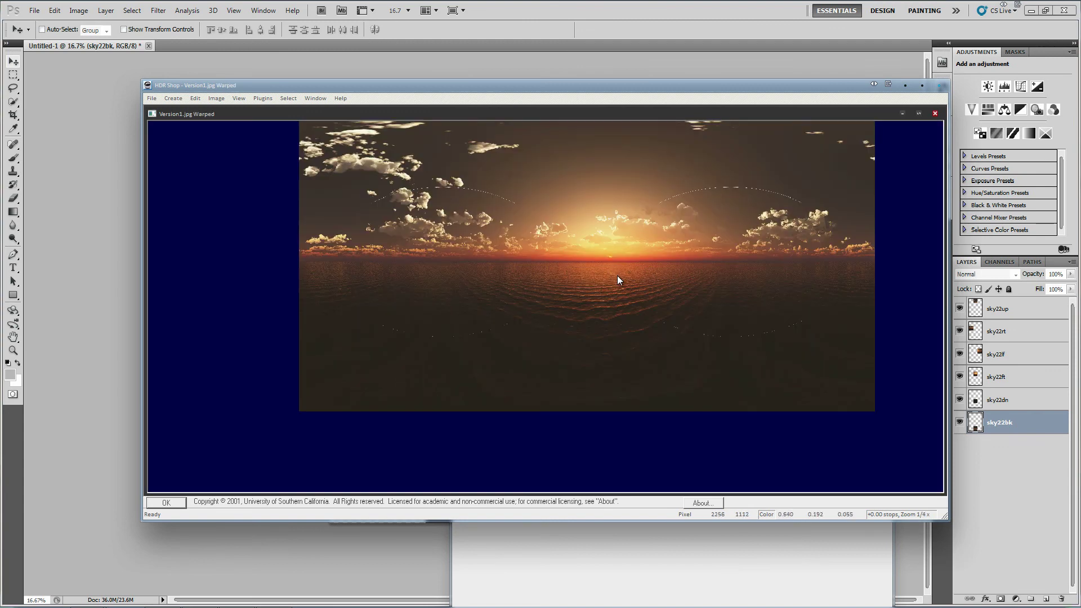
{"action": "left_click_drag", "start_coordinate": [654, 173], "coordinate": [598, 248]}
Start a Save As in Radiance HDR format and go up to the Computer level
{"action": "left_click", "coordinate": [151, 98]}
{"action": "left_click", "coordinate": [171, 169]}
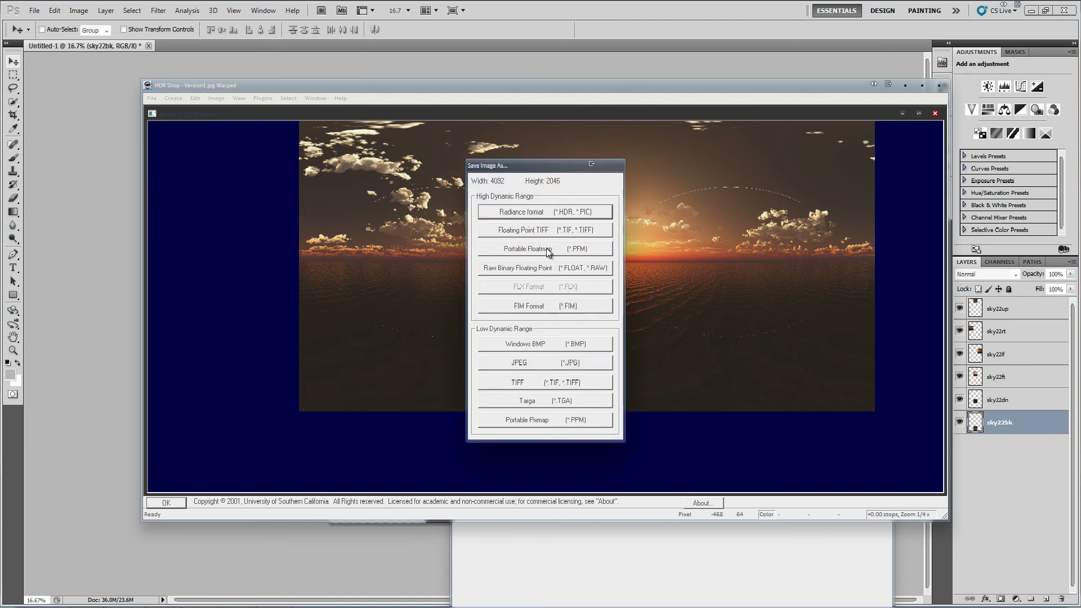
{"action": "left_click", "coordinate": [566, 214]}
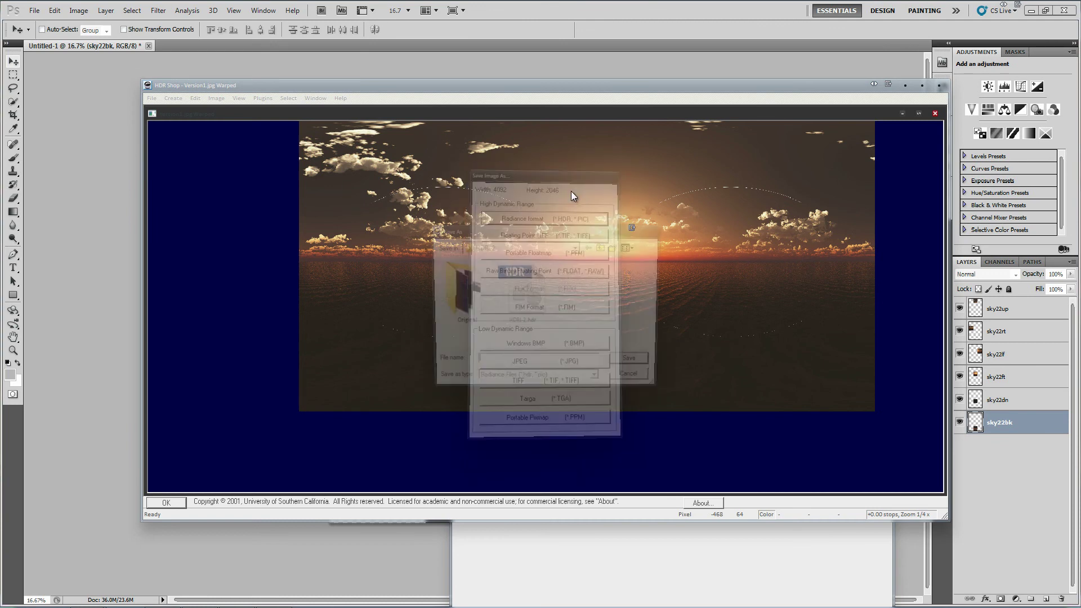
{"action": "left_click", "coordinate": [601, 246]}
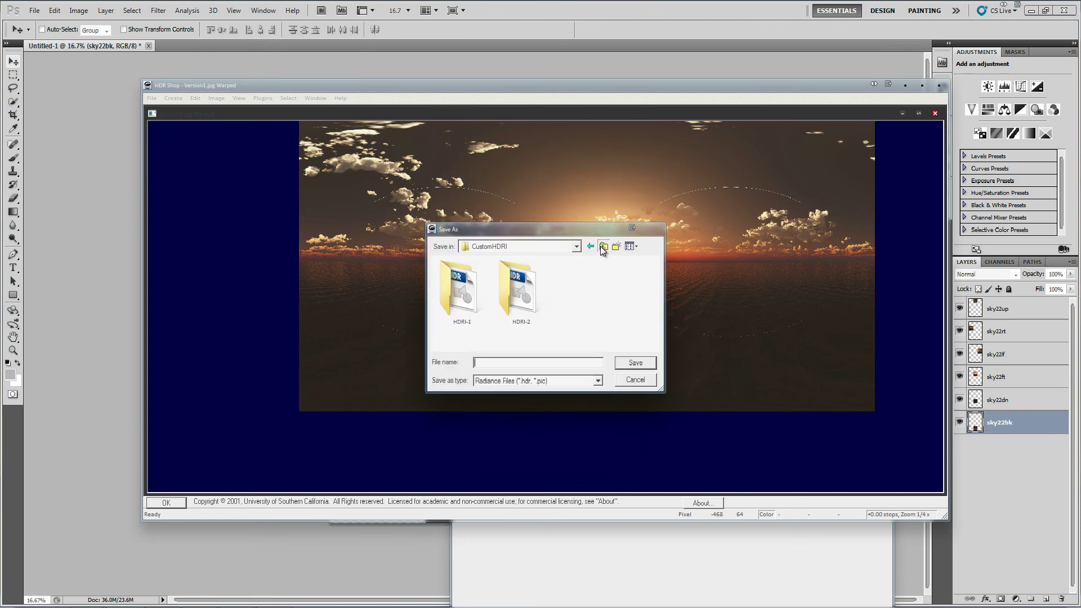
{"action": "left_click", "coordinate": [601, 246]}
{"action": "left_click", "coordinate": [601, 246]}
{"action": "left_click", "coordinate": [601, 246]}
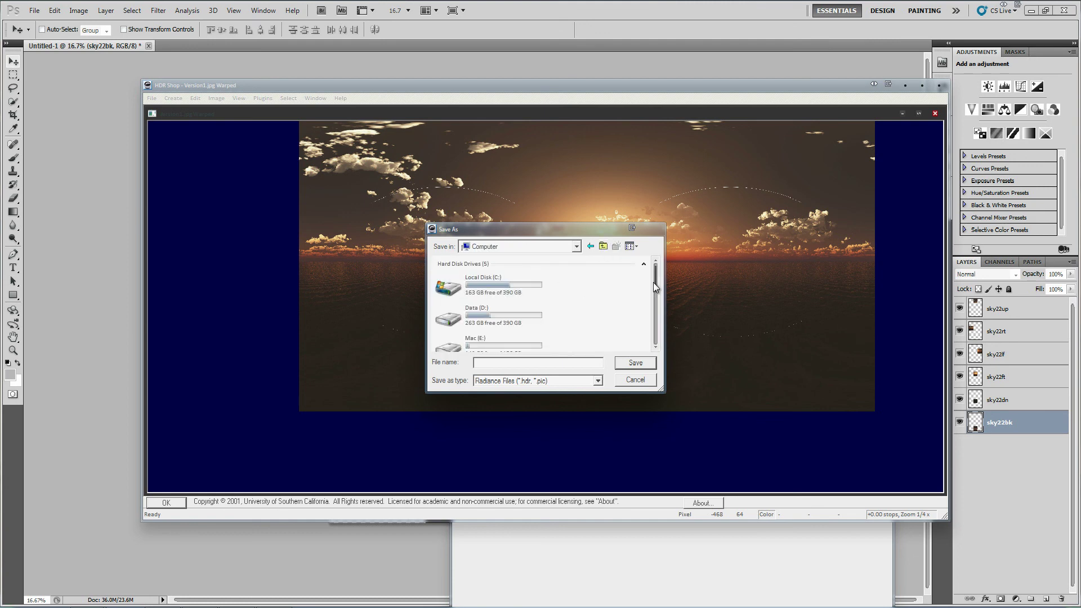
Save the panorama as 'Version2' in My Documents\Tutorial
{"action": "left_click_drag", "start_coordinate": [653, 282], "coordinate": [654, 337]}
{"action": "left_click", "coordinate": [603, 246]}
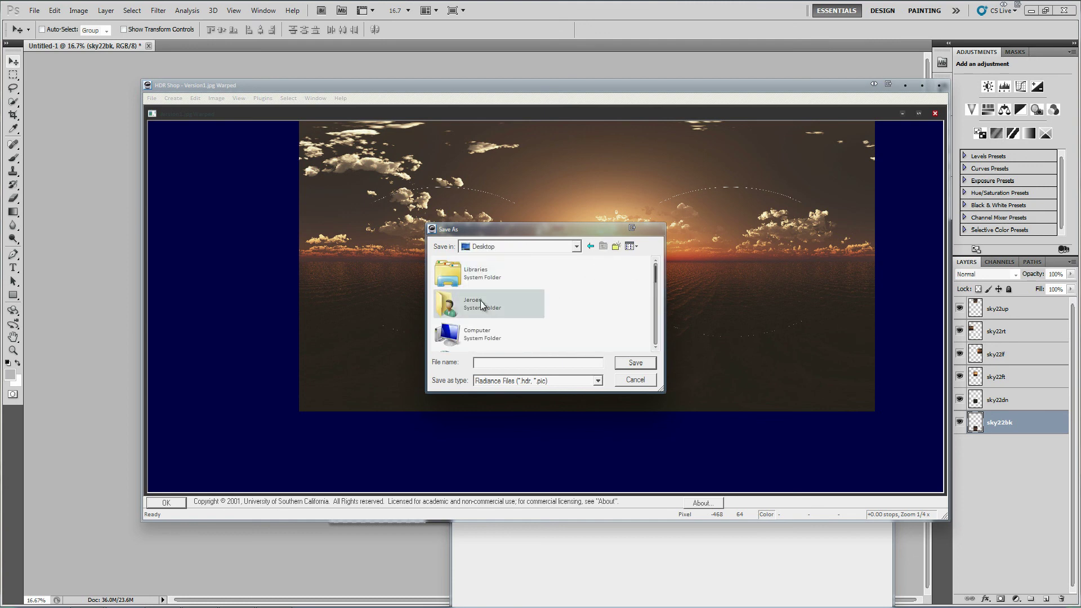
{"action": "double_click", "coordinate": [477, 304]}
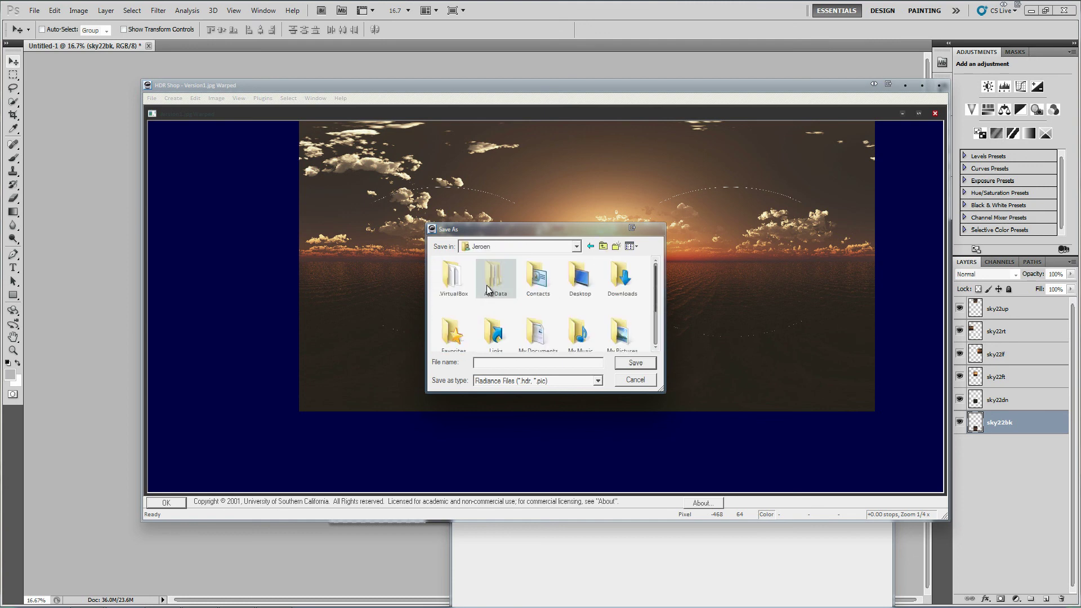
{"action": "double_click", "coordinate": [536, 334]}
{"action": "scroll", "coordinate": [471, 307], "scroll_direction": "down", "scroll_amount": 5}
{"action": "double_click", "coordinate": [453, 332]}
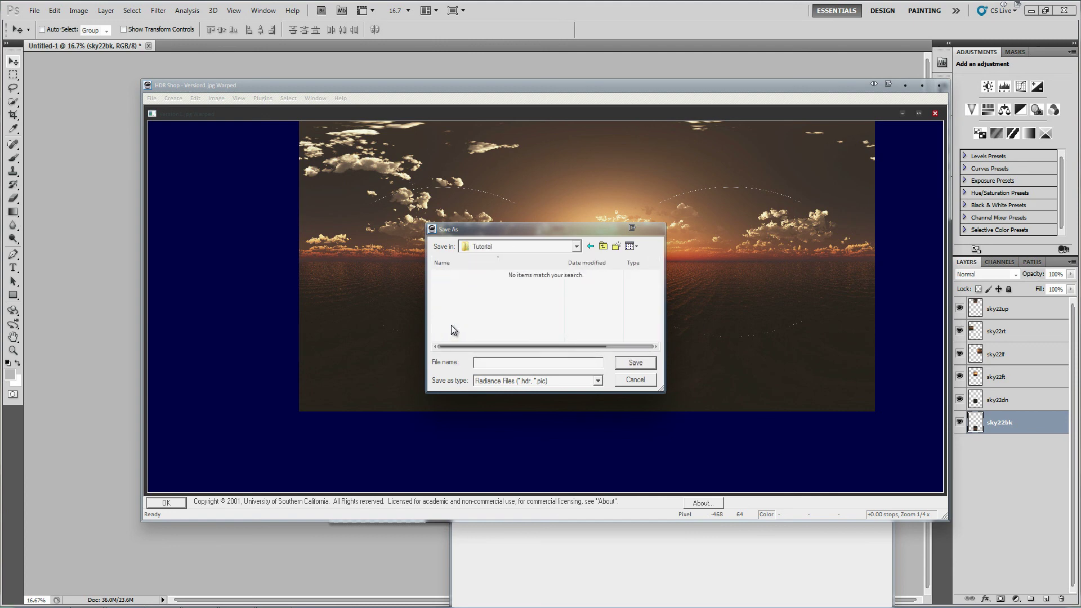
{"action": "type", "text": "Version"}
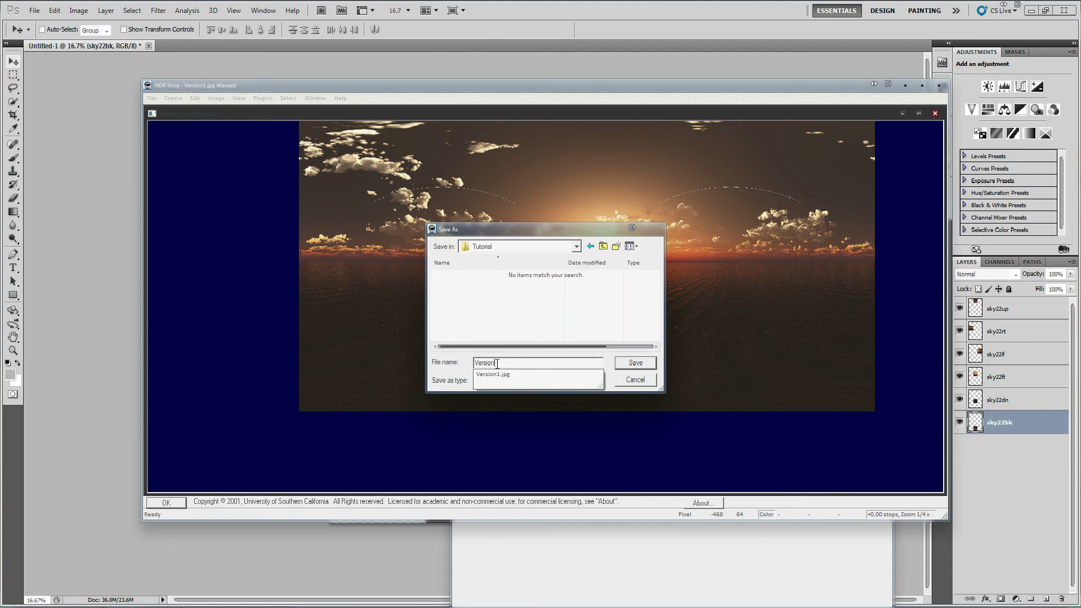
{"action": "type", "text": "2"}
{"action": "key", "text": "Return"}
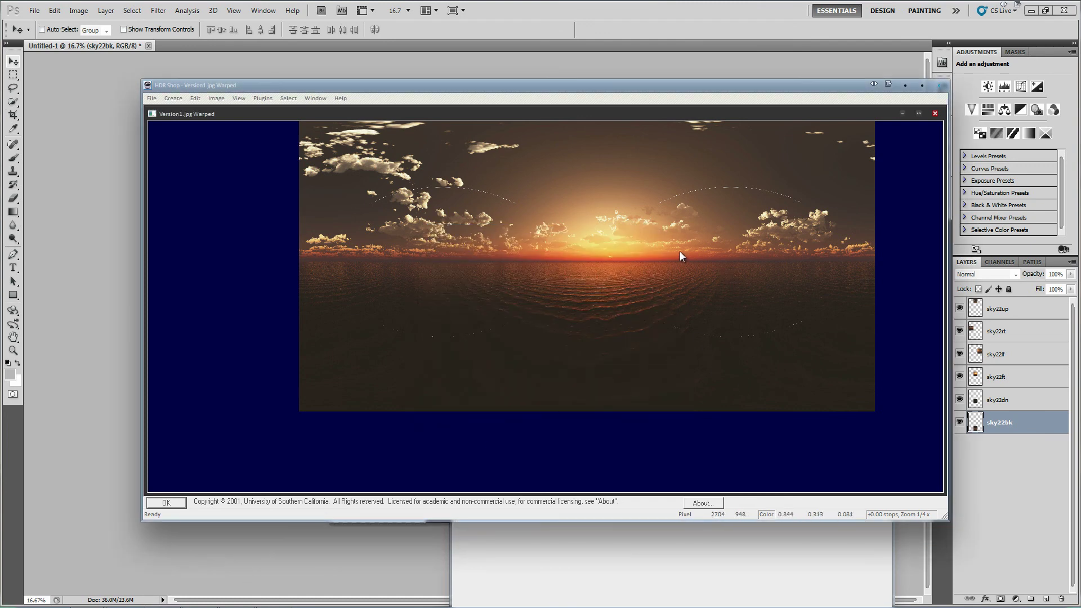
Zoom the panorama in to 2x and confirm Version2.hdr appears in the Tutorial folder
{"action": "right_click", "coordinate": [709, 191]}
{"action": "left_click", "coordinate": [732, 198]}
{"action": "right_click", "coordinate": [744, 191]}
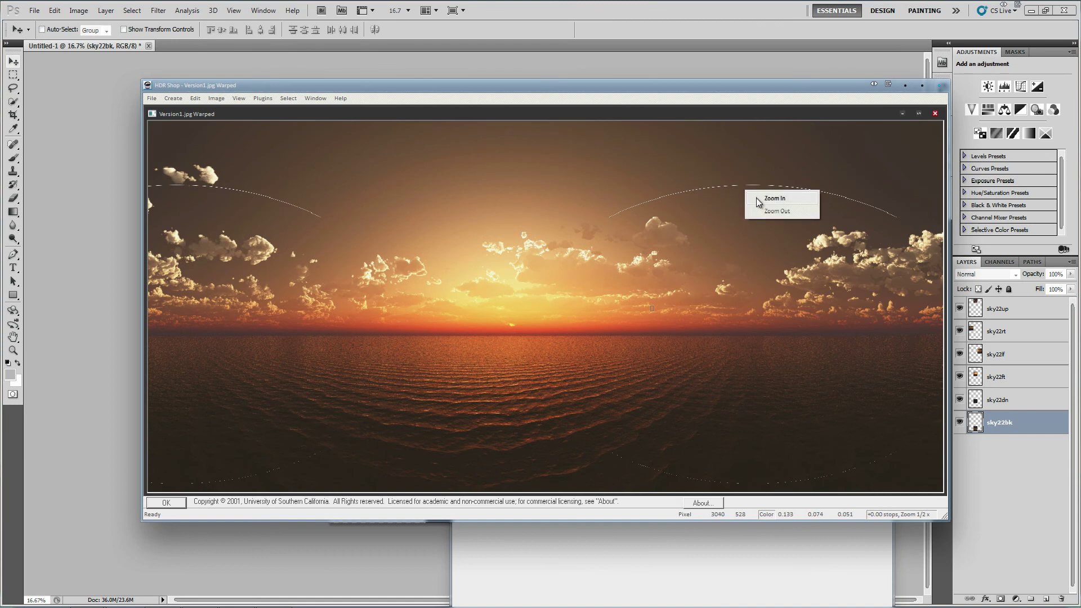
{"action": "left_click", "coordinate": [755, 198]}
{"action": "right_click", "coordinate": [779, 182]}
{"action": "left_click", "coordinate": [780, 189]}
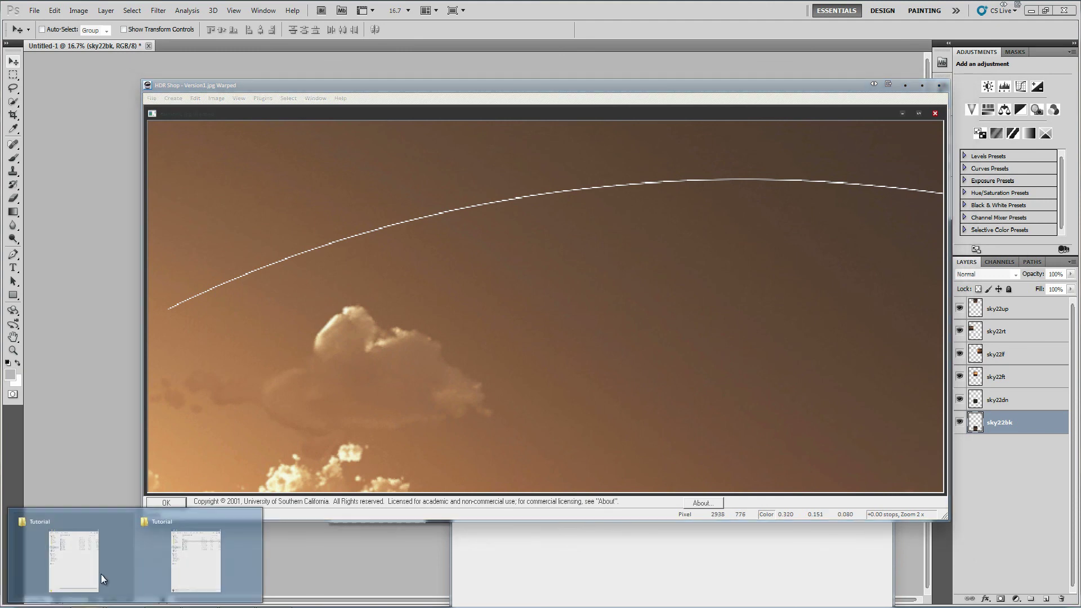
{"action": "left_click", "coordinate": [103, 561]}
{"action": "left_click", "coordinate": [683, 355]}
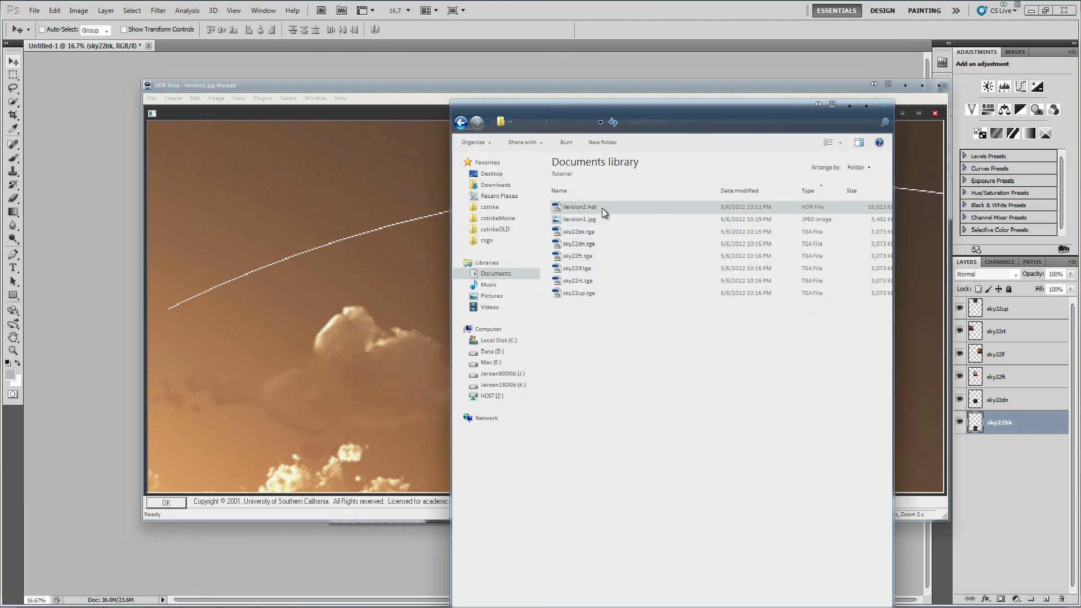
Create a new 4092×2048 Photoshop document
{"action": "key", "text": "alt+Tab"}
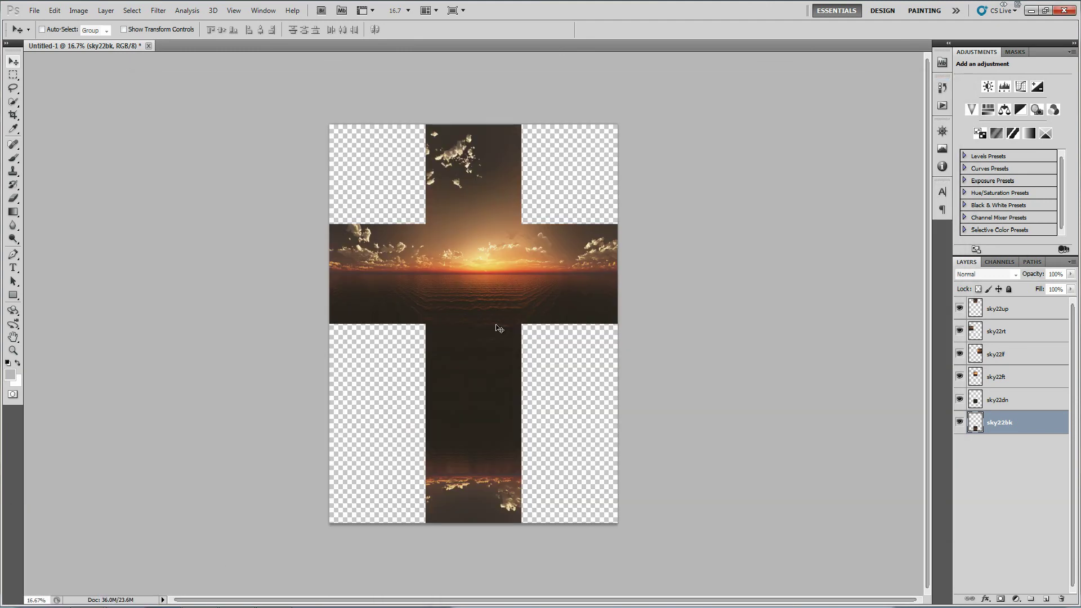
{"action": "left_click", "coordinate": [34, 10]}
{"action": "left_click", "coordinate": [48, 21]}
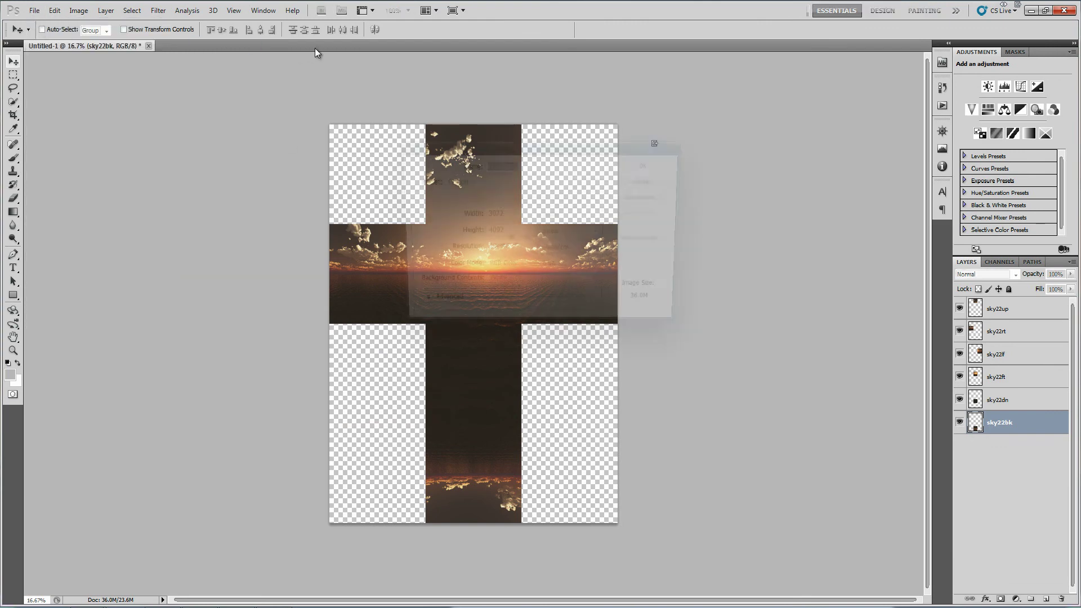
{"action": "double_click", "coordinate": [497, 215]}
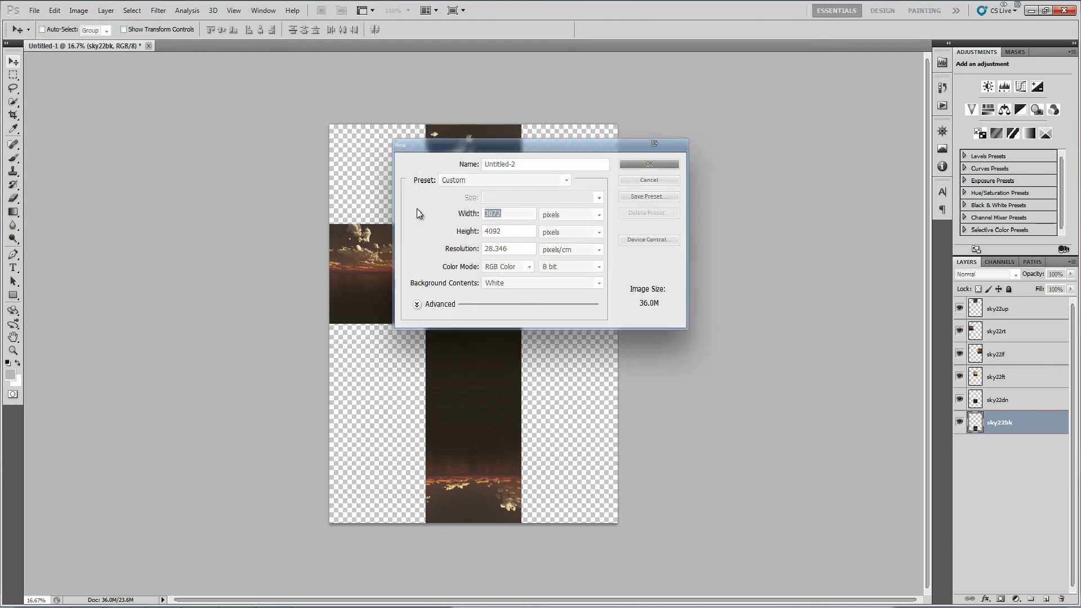
{"action": "type", "text": "4092"}
{"action": "double_click", "coordinate": [510, 232]}
{"action": "type", "text": "2048"}
{"action": "left_click", "coordinate": [636, 162]}
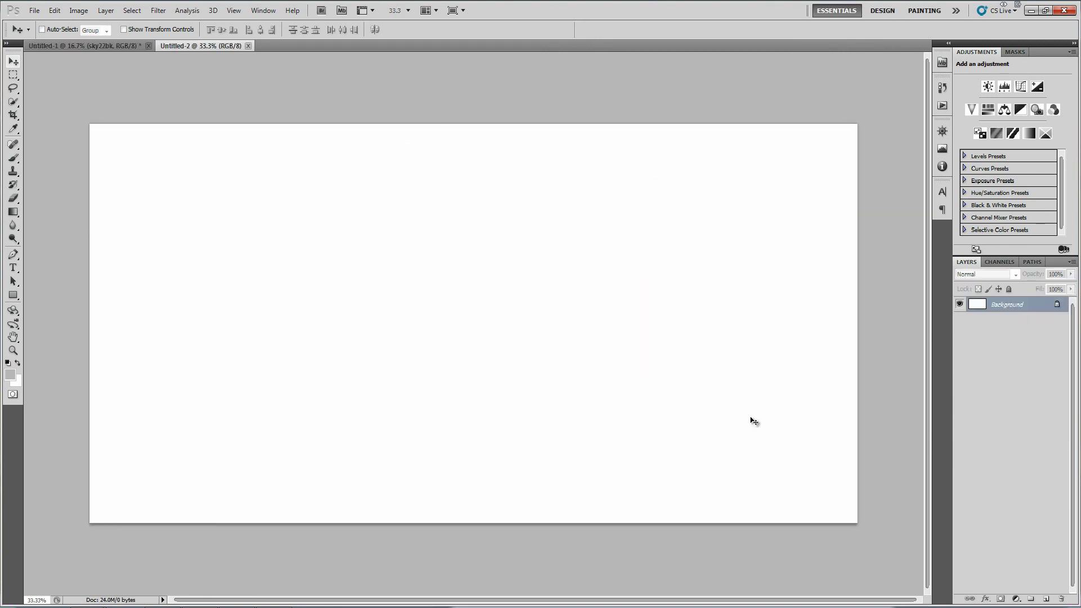
Place Version2.hdr from the Tutorial folder into the new document at full size
{"action": "left_click", "coordinate": [210, 546]}
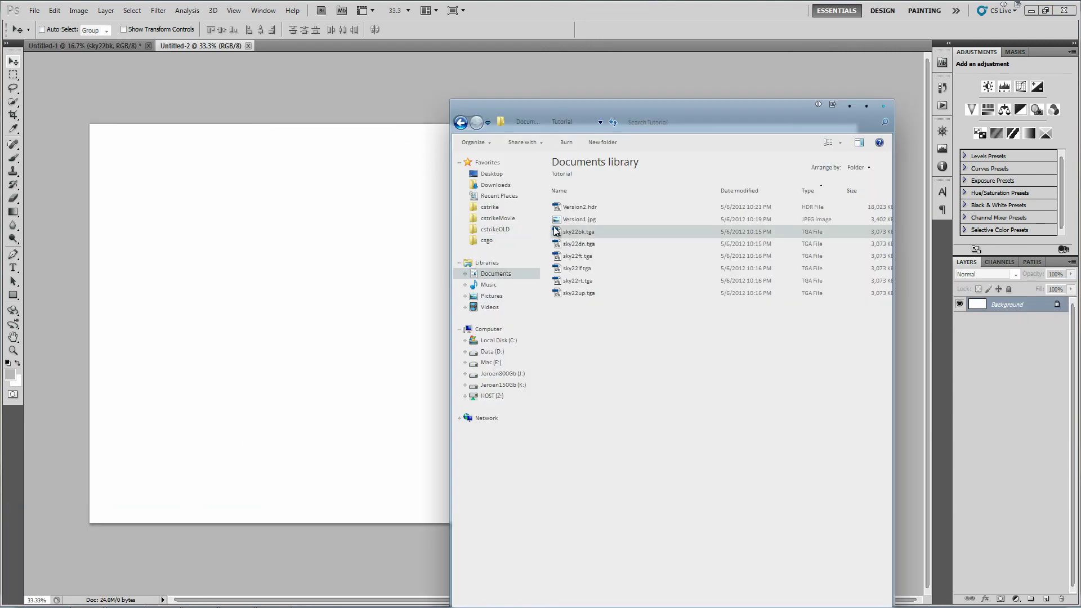
{"action": "left_click_drag", "start_coordinate": [586, 209], "coordinate": [353, 272]}
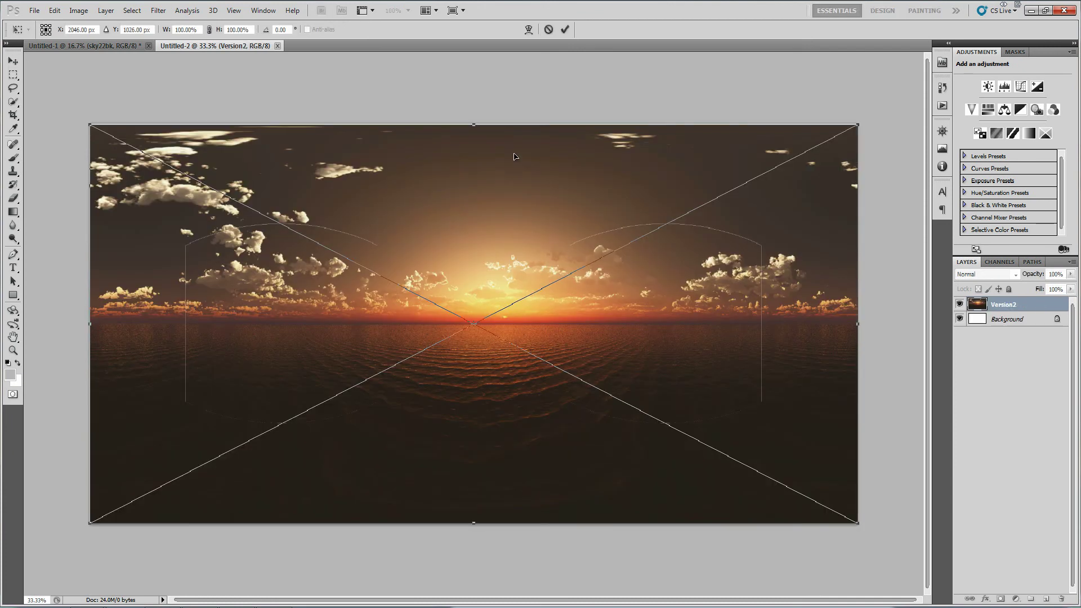
{"action": "left_click", "coordinate": [566, 33]}
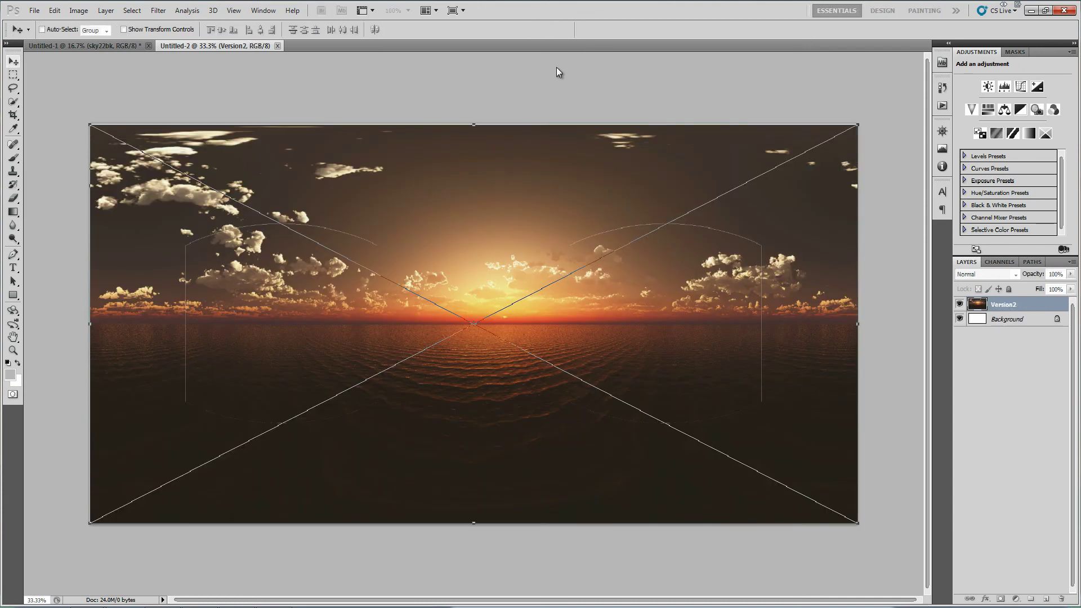
{"action": "right_click", "coordinate": [999, 306]}
Rasterize the Version2 layer and set the Spot Healing Brush to Content-Aware mode
{"action": "left_click", "coordinate": [974, 423]}
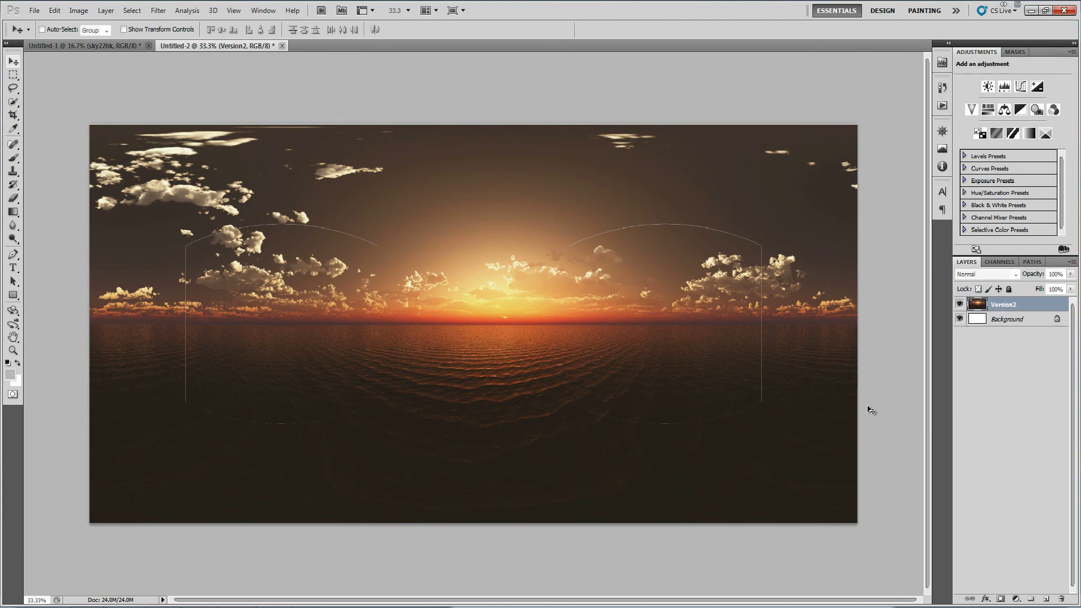
{"action": "scroll", "coordinate": [178, 276], "scroll_direction": "up", "scroll_amount": 5, "text": "alt"}
{"action": "left_click_drag", "start_coordinate": [174, 245], "coordinate": [312, 308]}
{"action": "left_click", "coordinate": [13, 145]}
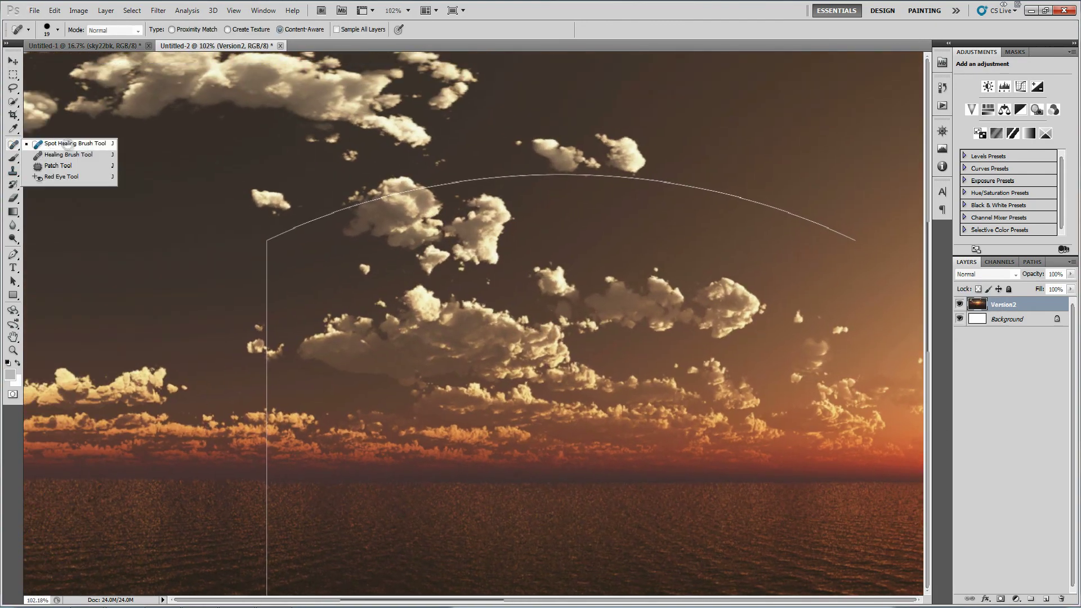
{"action": "left_click", "coordinate": [56, 145]}
Heal out the stray arc lines and the diagonal contrails across the sky
{"action": "left_click_drag", "start_coordinate": [266, 240], "coordinate": [415, 190]}
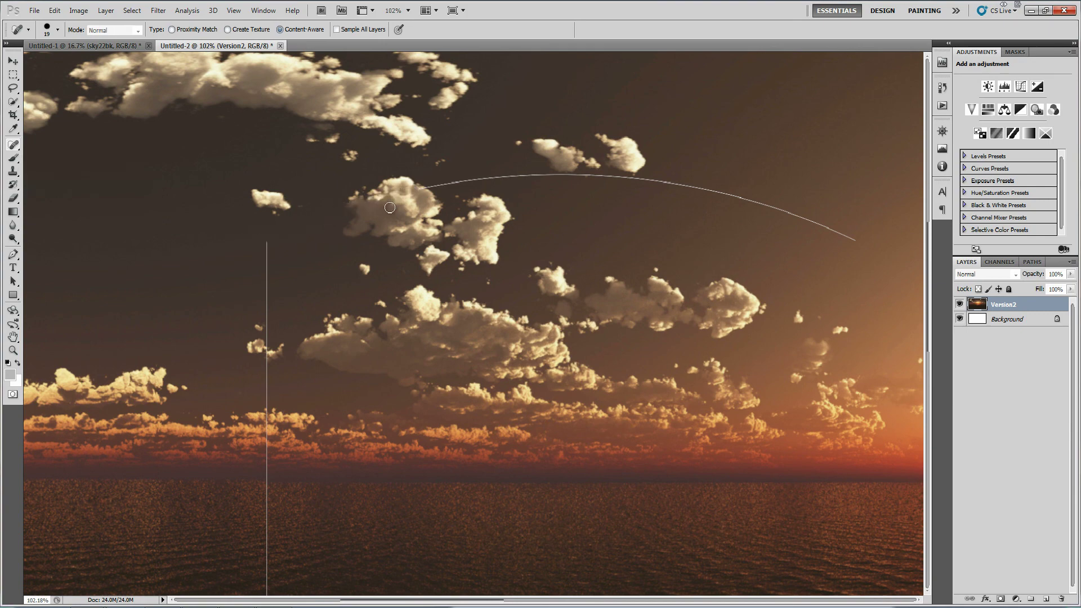
{"action": "scroll", "coordinate": [362, 201], "scroll_direction": "up", "scroll_amount": 3, "text": "alt"}
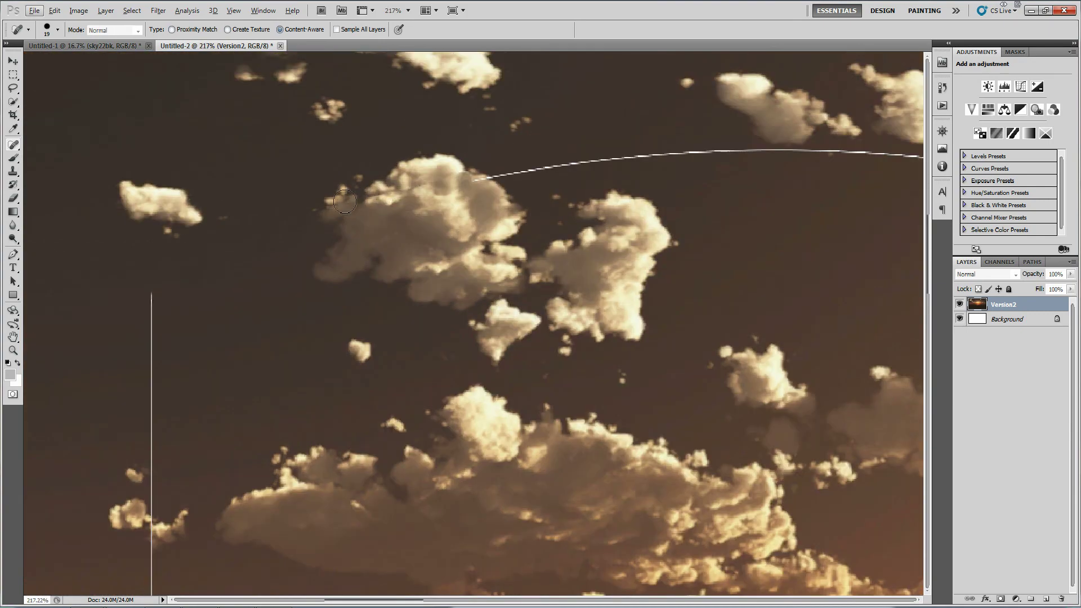
{"action": "scroll", "coordinate": [375, 203], "scroll_direction": "down", "scroll_amount": 1, "text": "alt"}
{"action": "mouse_move", "coordinate": [435, 193]}
{"action": "left_mouse_down"}
{"action": "mouse_move", "coordinate": [483, 176]}
{"action": "mouse_move", "coordinate": [597, 172]}
{"action": "mouse_move", "coordinate": [763, 183]}
{"action": "mouse_move", "coordinate": [805, 199]}
{"action": "left_mouse_up"}
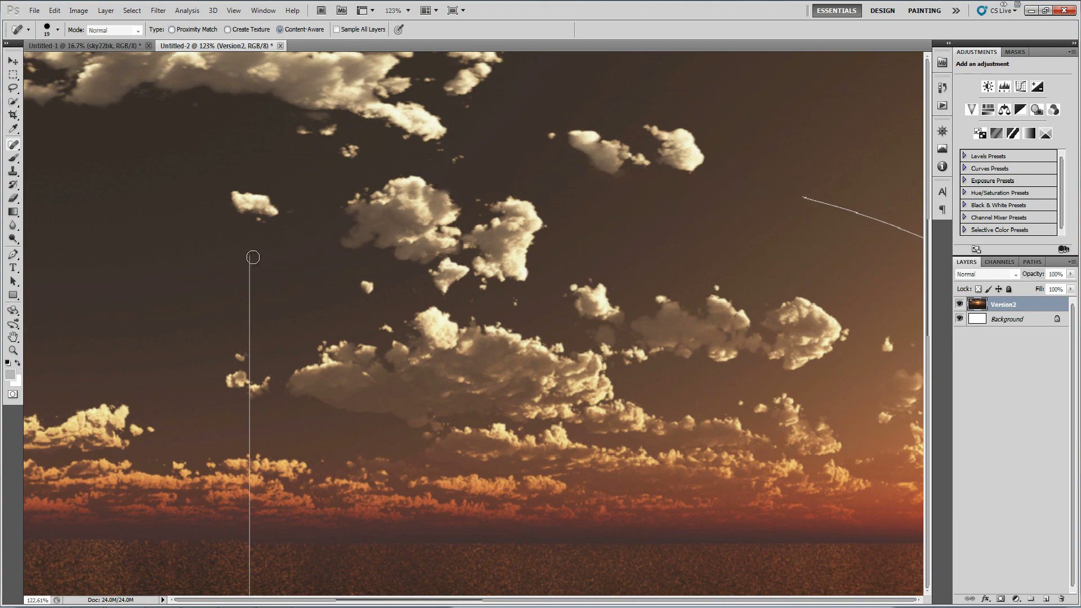
{"action": "mouse_move", "coordinate": [250, 252]}
{"action": "left_mouse_down"}
{"action": "mouse_move", "coordinate": [247, 429]}
{"action": "mouse_move", "coordinate": [253, 406]}
{"action": "left_mouse_up"}
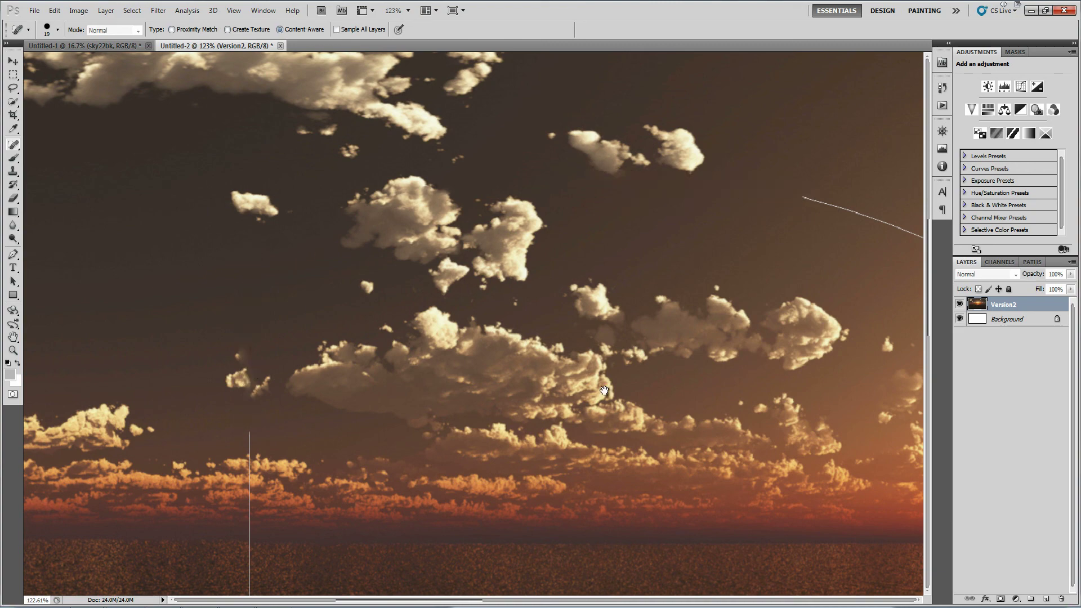
{"action": "left_click_drag", "start_coordinate": [678, 367], "coordinate": [172, 334]}
{"action": "left_click_drag", "start_coordinate": [274, 160], "coordinate": [437, 215]}
{"action": "mouse_move", "coordinate": [319, 569]}
{"action": "left_mouse_down"}
{"action": "mouse_move", "coordinate": [320, 355]}
{"action": "mouse_move", "coordinate": [565, 409]}
{"action": "left_mouse_up"}
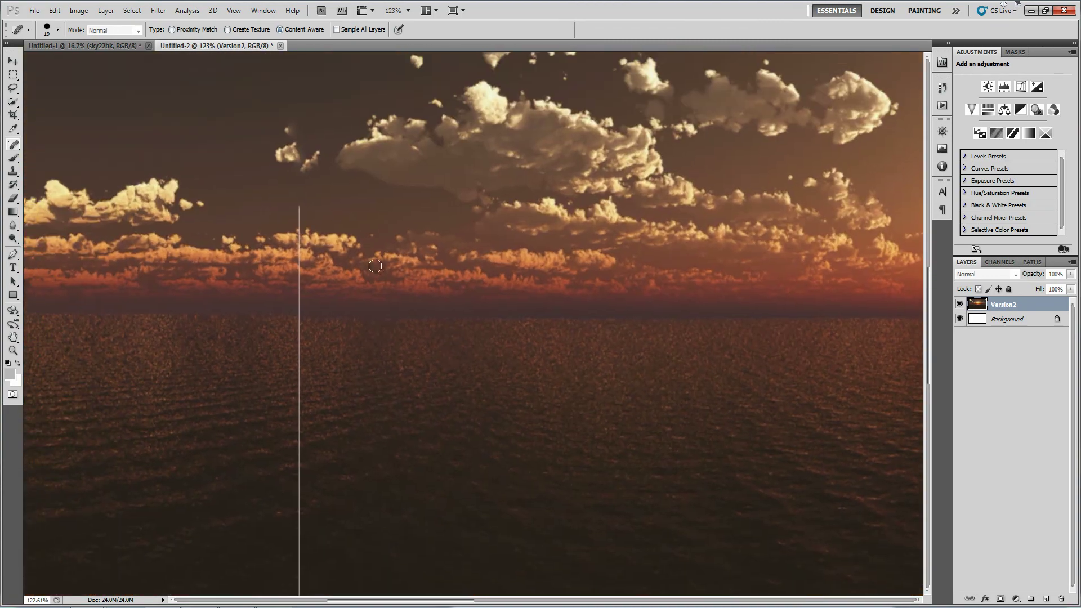
Paint out the vertical contrails running from the sky down toward the sea
{"action": "left_click_drag", "start_coordinate": [326, 282], "coordinate": [357, 331]}
{"action": "mouse_move", "coordinate": [341, 174]}
{"action": "left_mouse_down"}
{"action": "mouse_move", "coordinate": [338, 262]}
{"action": "mouse_move", "coordinate": [339, 225]}
{"action": "left_mouse_up"}
{"action": "left_click_drag", "start_coordinate": [344, 191], "coordinate": [341, 462]}
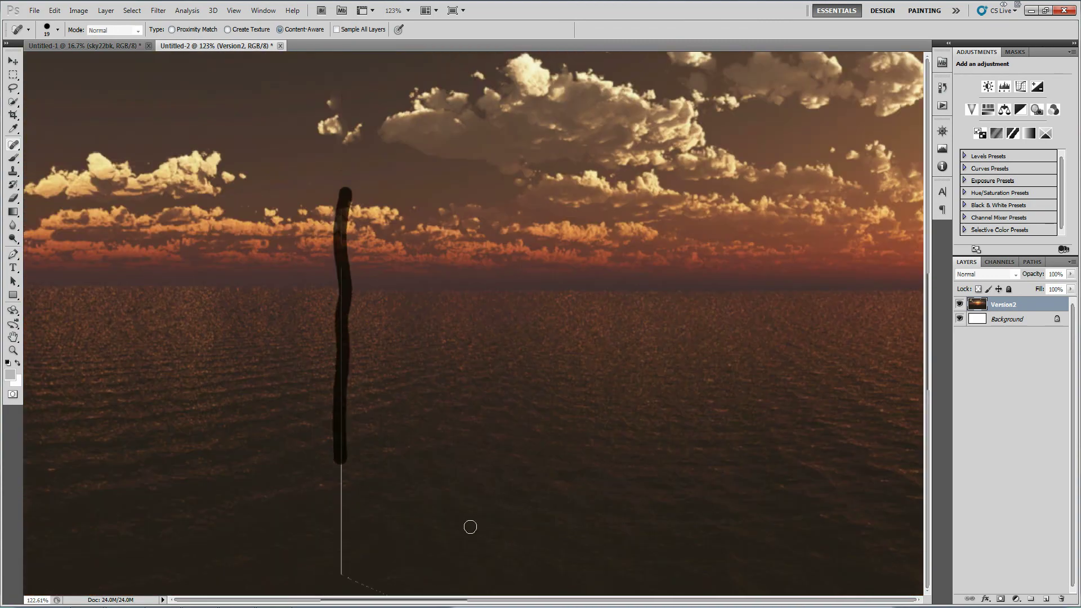
{"action": "mouse_move", "coordinate": [514, 529]}
{"action": "left_mouse_down"}
{"action": "mouse_move", "coordinate": [520, 456]}
{"action": "mouse_move", "coordinate": [458, 303]}
{"action": "left_mouse_up"}
{"action": "left_click_drag", "start_coordinate": [265, 253], "coordinate": [262, 375]}
{"action": "mouse_move", "coordinate": [262, 375]}
{"action": "left_mouse_down"}
{"action": "mouse_move", "coordinate": [443, 437]}
{"action": "mouse_move", "coordinate": [636, 454]}
{"action": "mouse_move", "coordinate": [698, 457]}
{"action": "mouse_move", "coordinate": [715, 448]}
{"action": "mouse_move", "coordinate": [690, 449]}
{"action": "mouse_move", "coordinate": [915, 395]}
{"action": "left_mouse_up"}
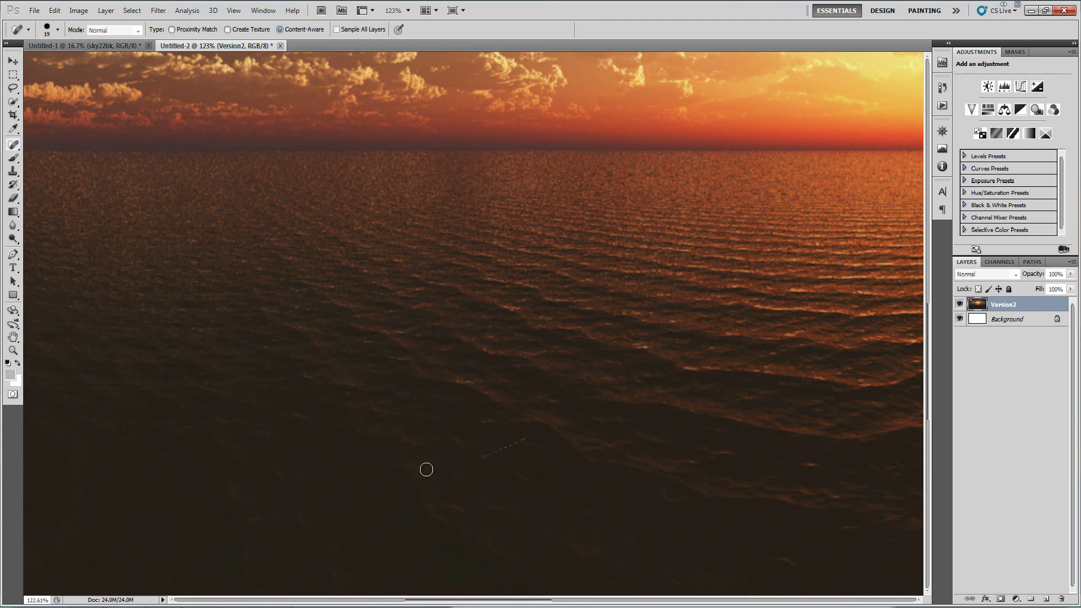
Heal the remaining contrails over the sea, the vertical trail and the upper-sky arcs
{"action": "left_click_drag", "start_coordinate": [482, 458], "coordinate": [535, 431]}
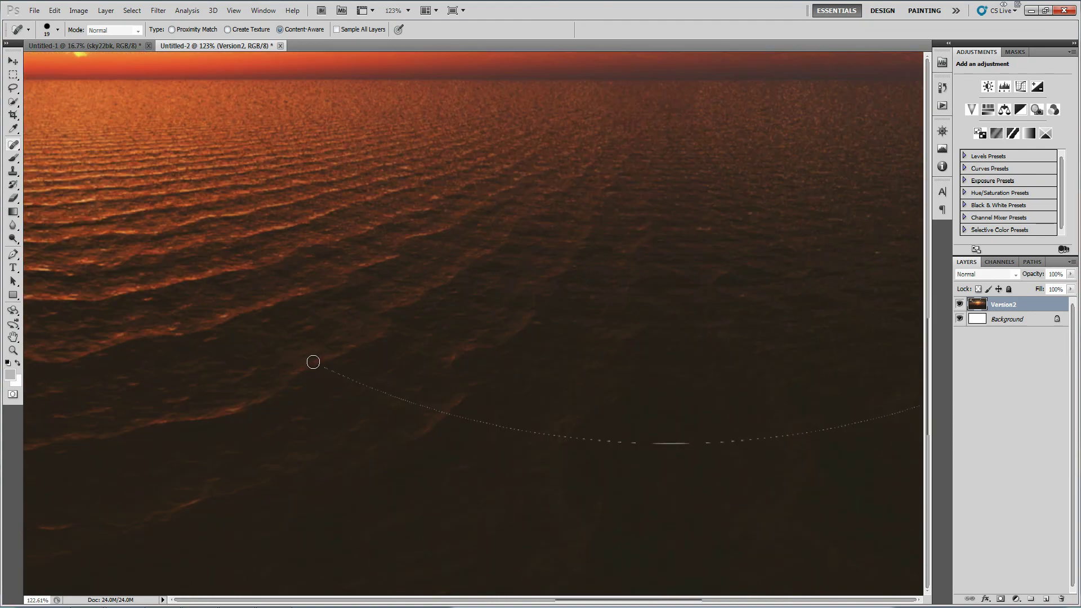
{"action": "mouse_move", "coordinate": [328, 374]}
{"action": "left_mouse_down"}
{"action": "mouse_move", "coordinate": [385, 387]}
{"action": "mouse_move", "coordinate": [335, 382]}
{"action": "mouse_move", "coordinate": [483, 424]}
{"action": "mouse_move", "coordinate": [606, 443]}
{"action": "mouse_move", "coordinate": [827, 432]}
{"action": "mouse_move", "coordinate": [921, 409]}
{"action": "left_mouse_up"}
{"action": "scroll", "coordinate": [726, 336], "scroll_direction": "up", "scroll_amount": 3}
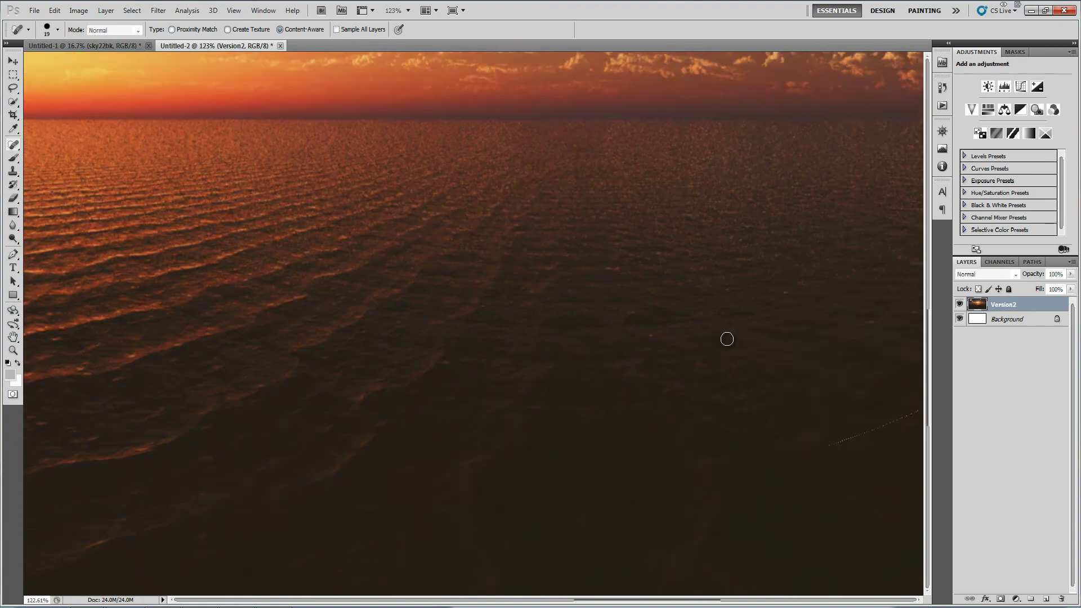
{"action": "left_click", "coordinate": [495, 491], "text": "shift"}
{"action": "mouse_move", "coordinate": [605, 405]}
{"action": "left_mouse_down"}
{"action": "mouse_move", "coordinate": [606, 456]}
{"action": "mouse_move", "coordinate": [602, 70]}
{"action": "left_mouse_up"}
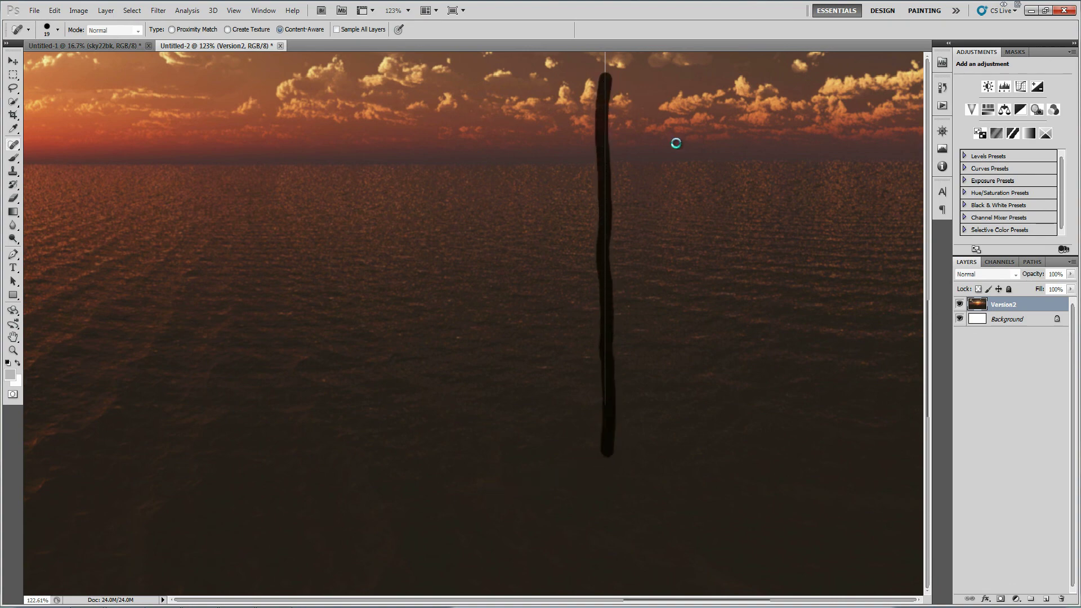
{"action": "scroll", "coordinate": [647, 320], "scroll_direction": "up", "scroll_amount": 5}
{"action": "mouse_move", "coordinate": [589, 363]}
{"action": "left_mouse_down"}
{"action": "mouse_move", "coordinate": [587, 156]}
{"action": "mouse_move", "coordinate": [406, 96]}
{"action": "mouse_move", "coordinate": [238, 80]}
{"action": "mouse_move", "coordinate": [133, 93]}
{"action": "left_mouse_up"}
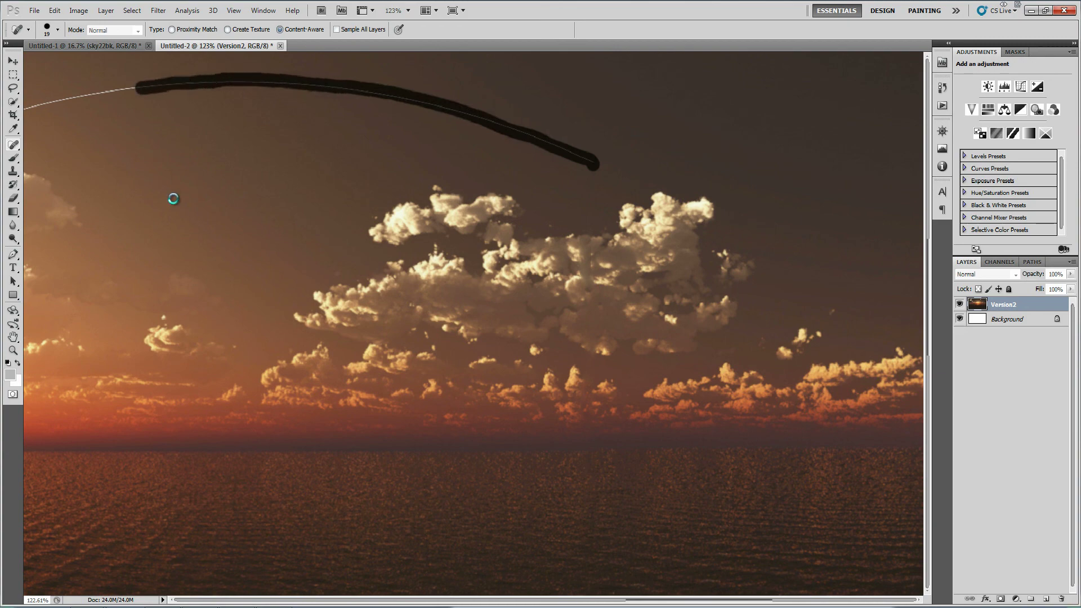
{"action": "left_click_drag", "start_coordinate": [171, 198], "coordinate": [551, 238]}
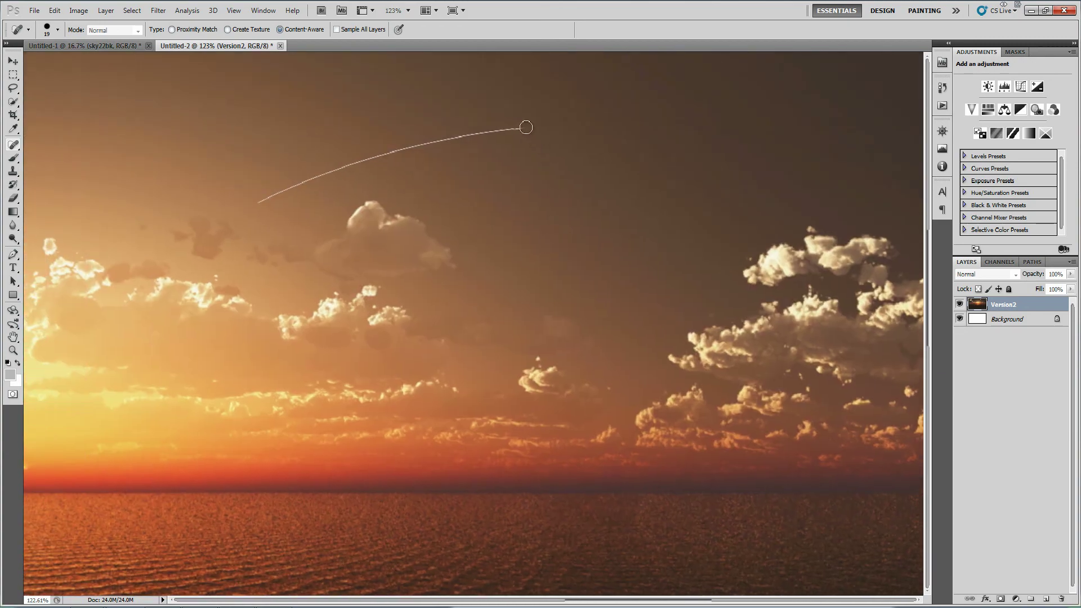
{"action": "mouse_move", "coordinate": [528, 127]}
{"action": "left_mouse_down"}
{"action": "mouse_move", "coordinate": [405, 146]}
{"action": "mouse_move", "coordinate": [251, 203]}
{"action": "left_mouse_up"}
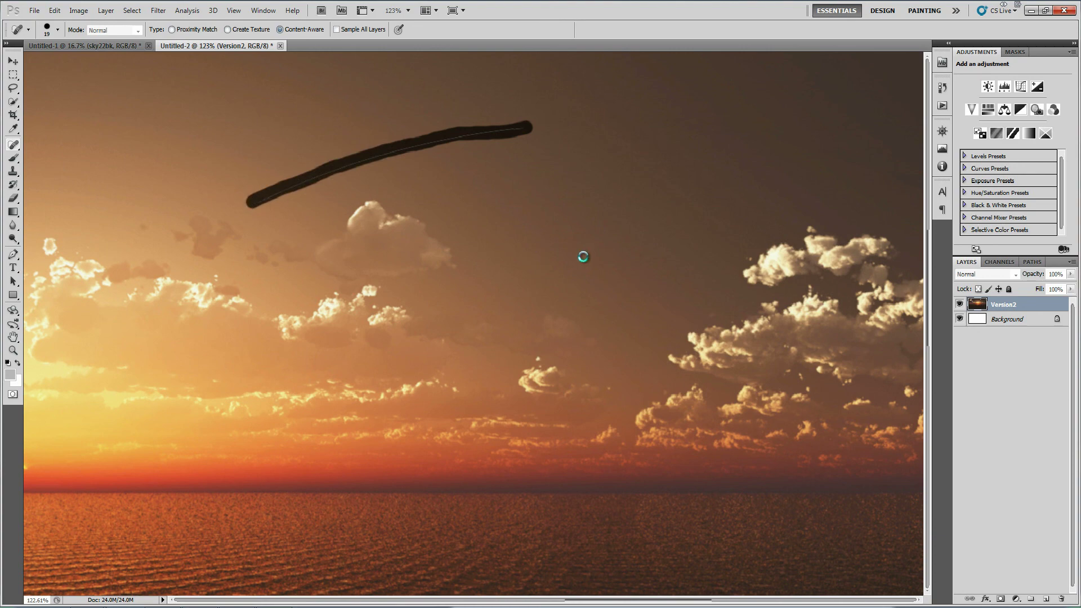
{"action": "left_click", "coordinate": [33, 11]}
Save the retouched panorama as a renamed JPEG copy in the Tutorial folder
{"action": "left_click", "coordinate": [39, 173]}
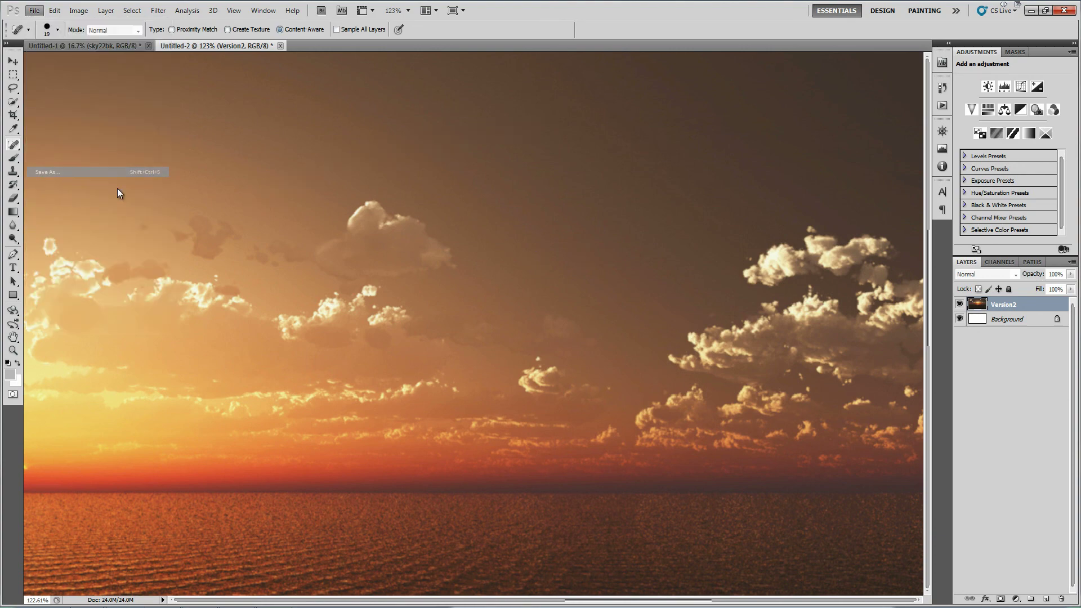
{"action": "left_click", "coordinate": [504, 314]}
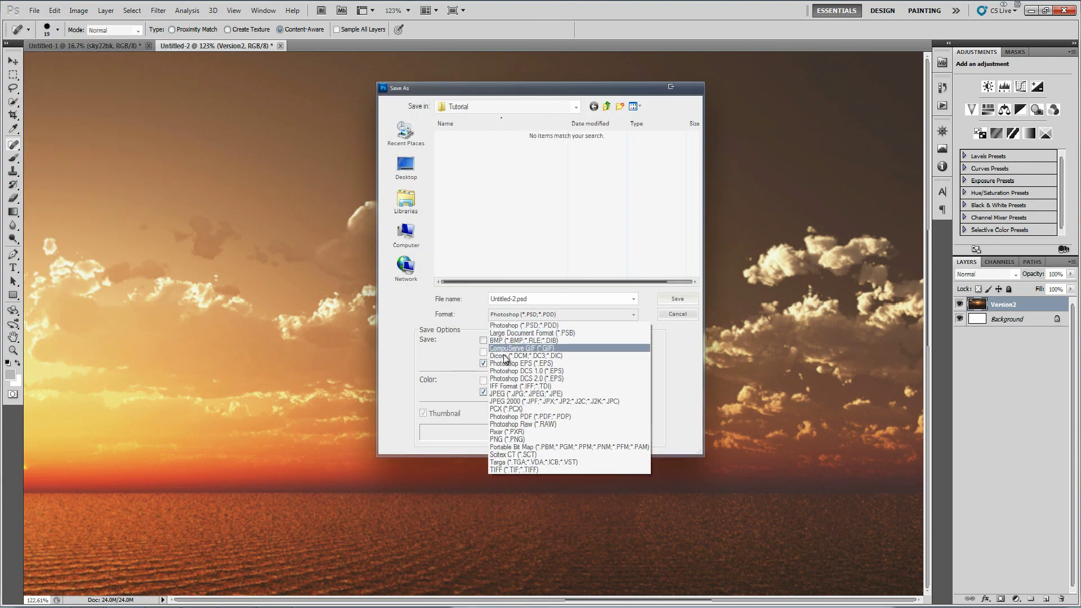
{"action": "left_click", "coordinate": [508, 393]}
{"action": "left_click", "coordinate": [464, 136]}
{"action": "left_click", "coordinate": [488, 302]}
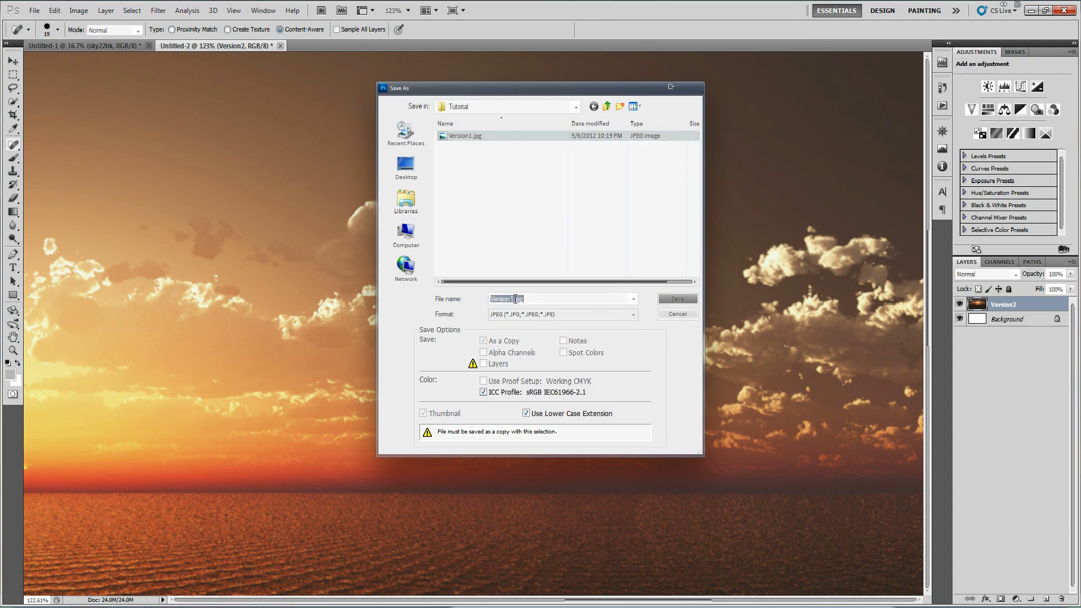
{"action": "key", "text": "Right"}
{"action": "key", "text": "Return"}
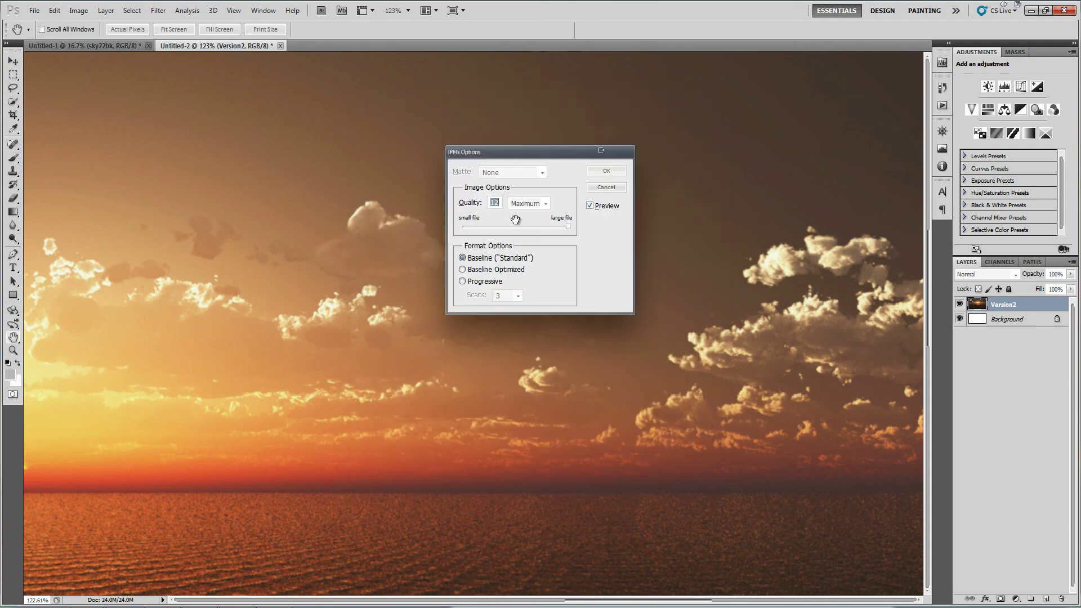
Accept maximum JPEG quality, then close the warped image window in HDR Shop
{"action": "left_click", "coordinate": [606, 171]}
{"action": "key", "text": "j"}
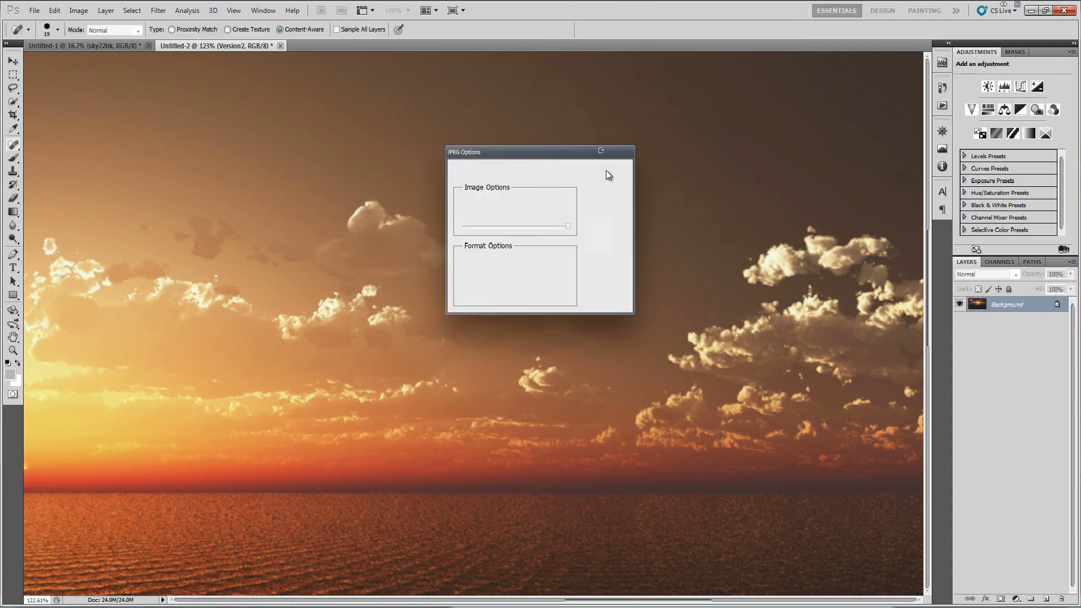
{"action": "key", "text": "alt+Tab"}
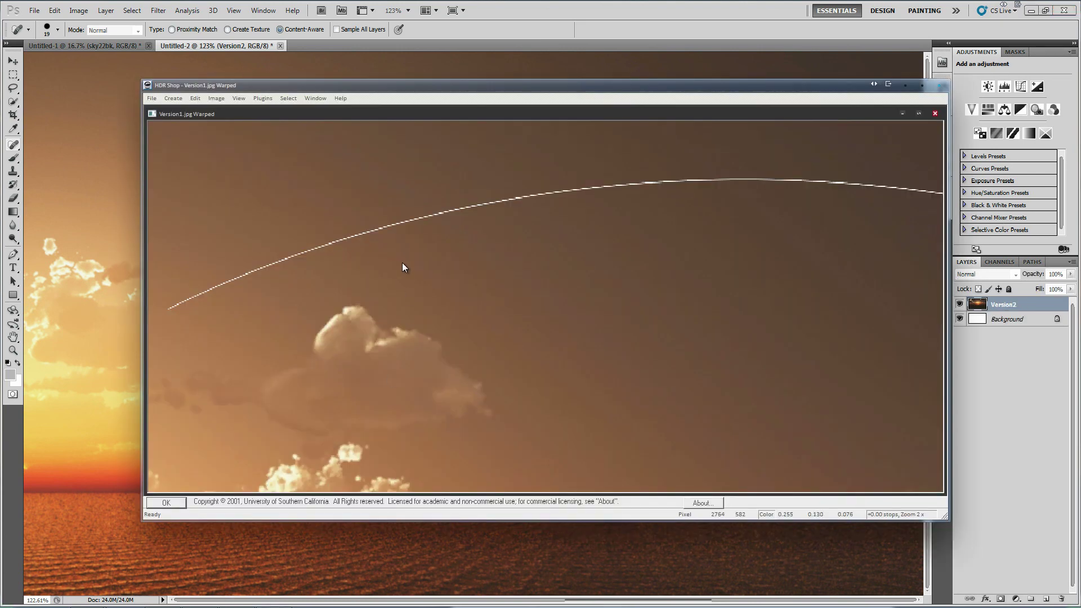
{"action": "left_click", "coordinate": [935, 114]}
Close the cube map and load Version3.jpg into HDR Shop with the default gamma
{"action": "left_click", "coordinate": [935, 115]}
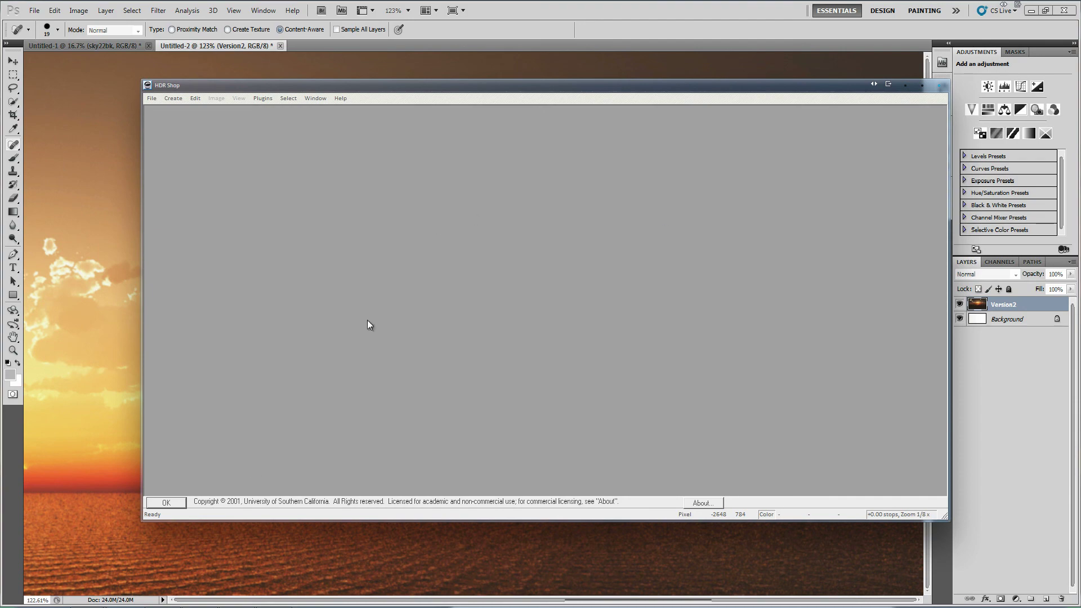
{"action": "left_click", "coordinate": [186, 575]}
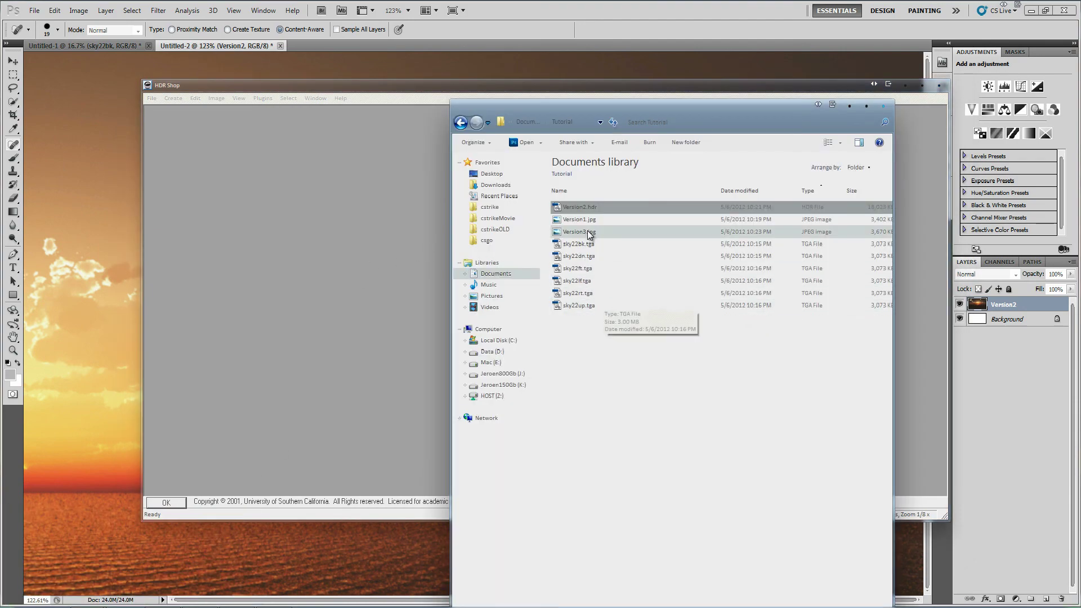
{"action": "left_click_drag", "start_coordinate": [590, 234], "coordinate": [302, 248]}
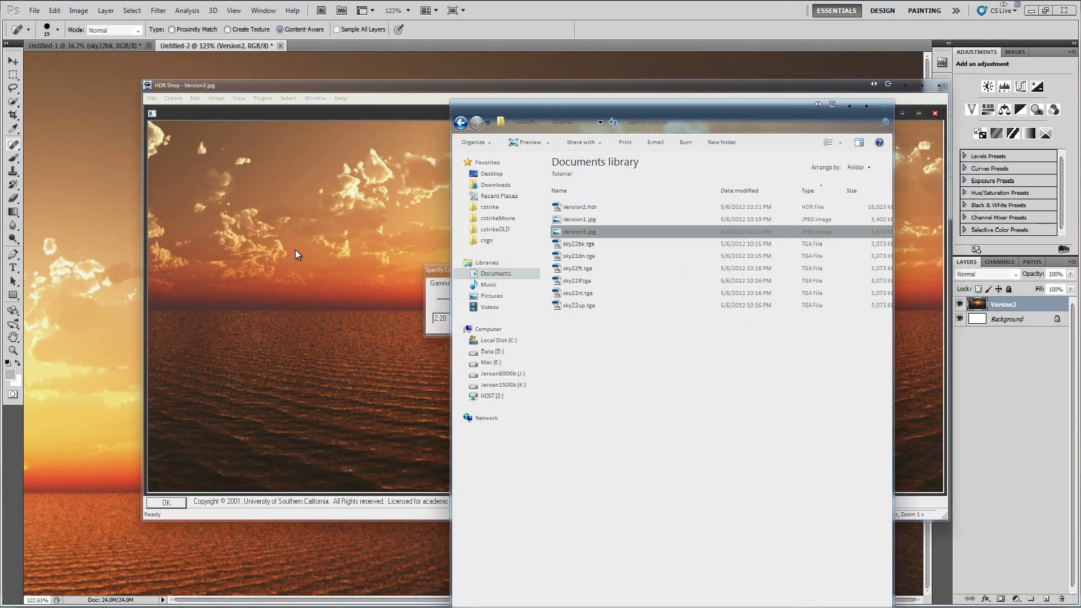
{"action": "left_click", "coordinate": [639, 286]}
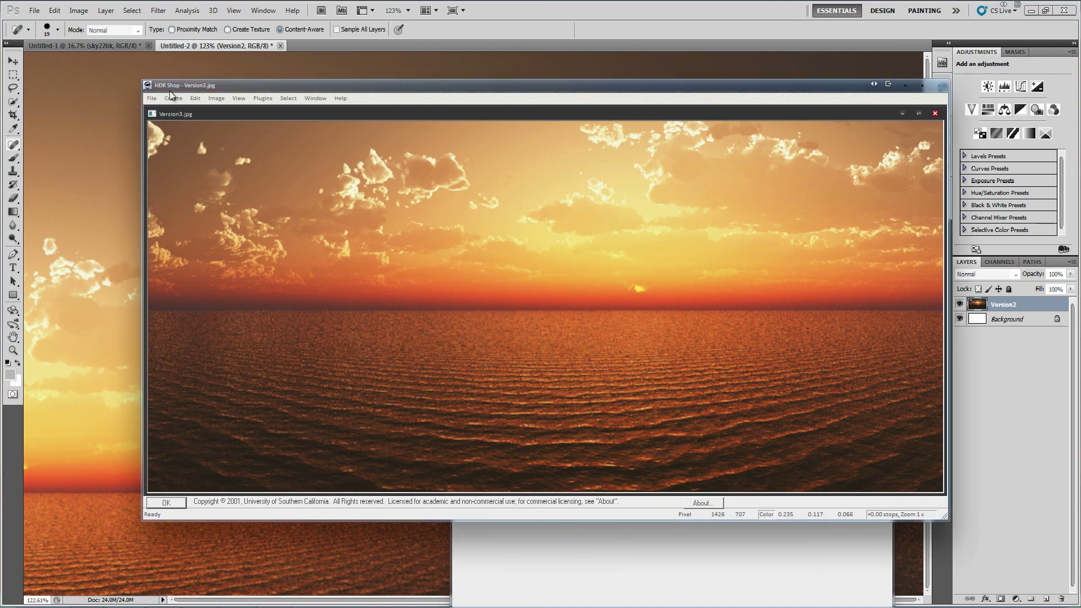
Save the image in Radiance HDR format as Version4.hdr and confirm it in Tutorial
{"action": "left_click", "coordinate": [152, 98]}
{"action": "left_click", "coordinate": [168, 172]}
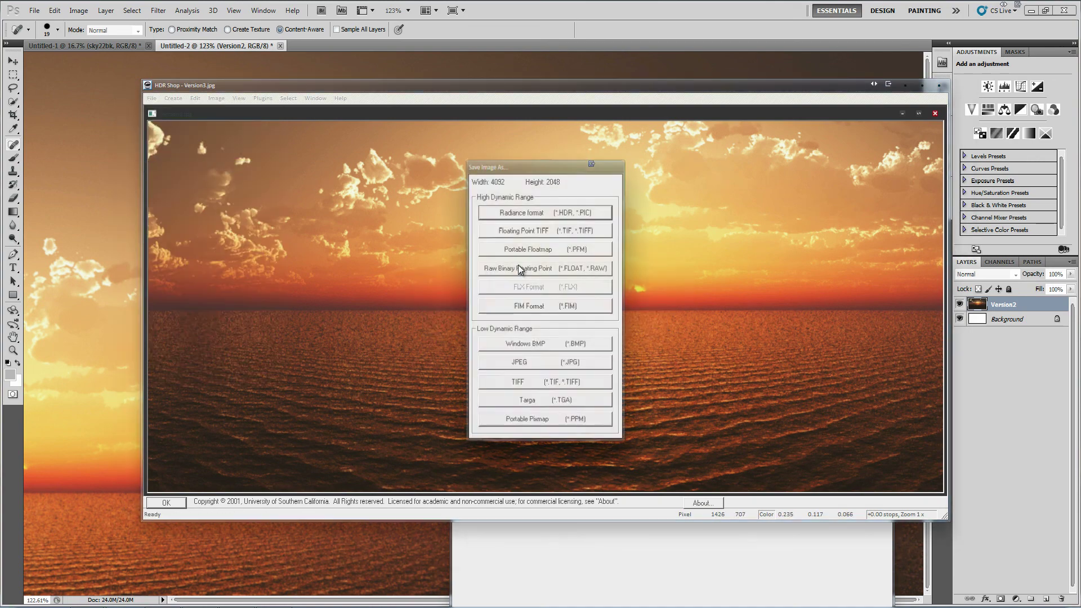
{"action": "left_click", "coordinate": [562, 215]}
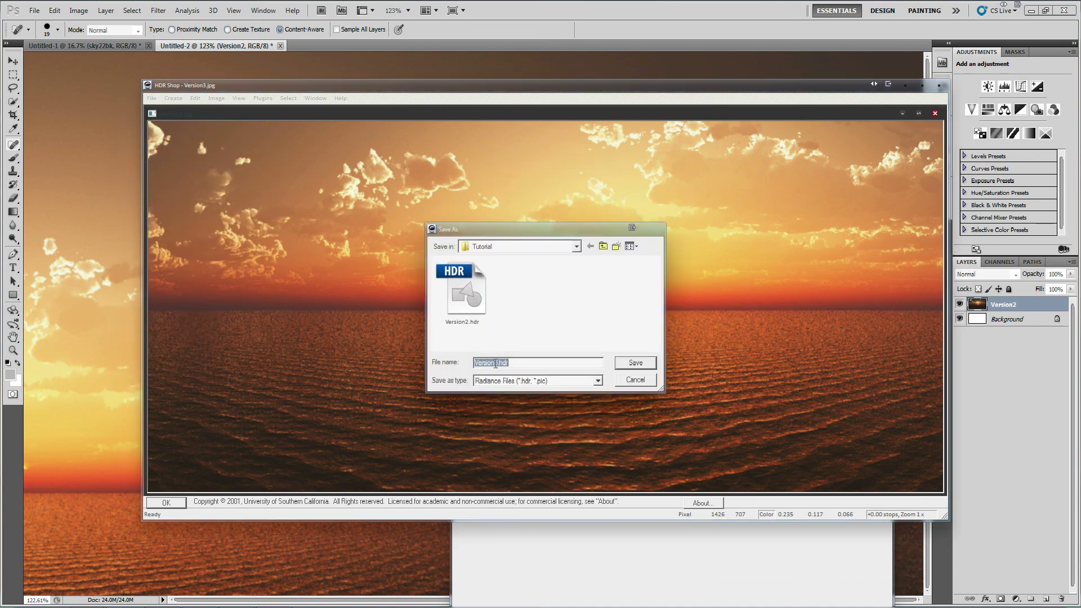
{"action": "type", "text": "Version3"}
{"action": "key", "text": "Return"}
{"action": "left_click", "coordinate": [906, 86]}
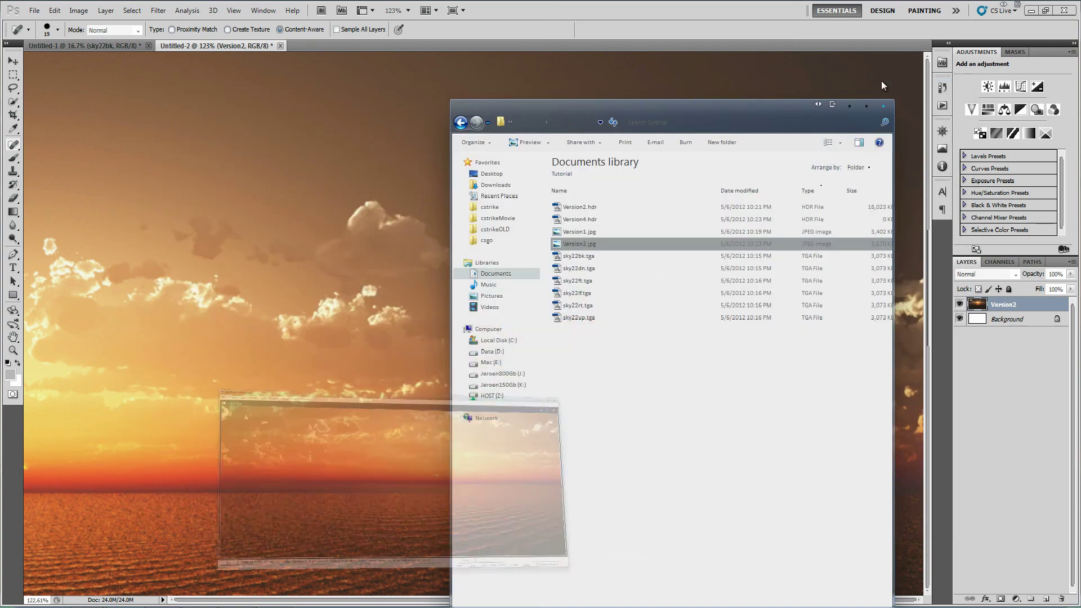
{"action": "left_click", "coordinate": [601, 220]}
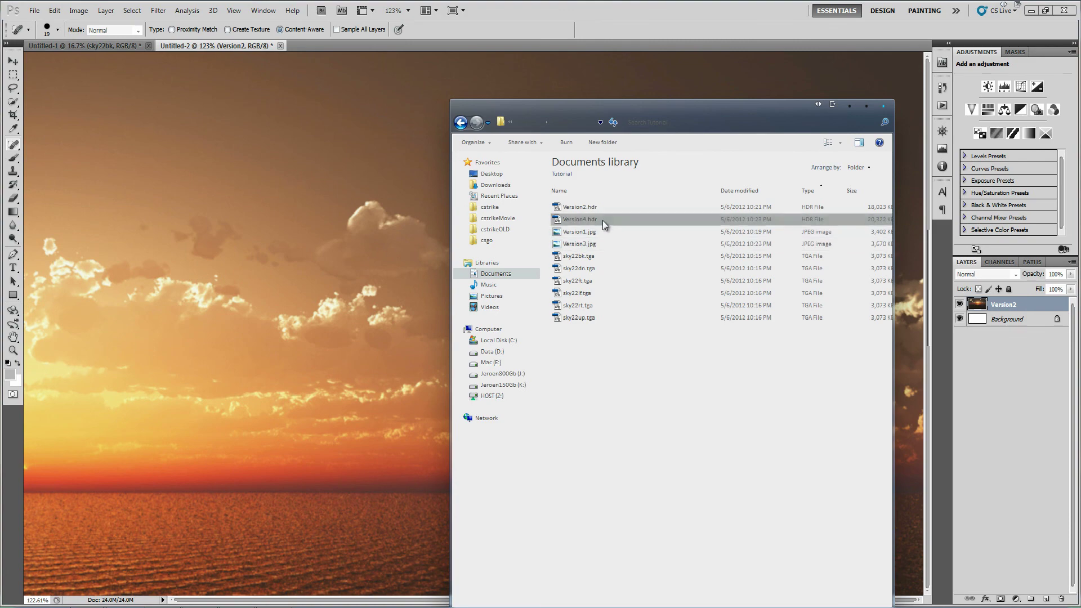
{"action": "left_click", "coordinate": [575, 412]}
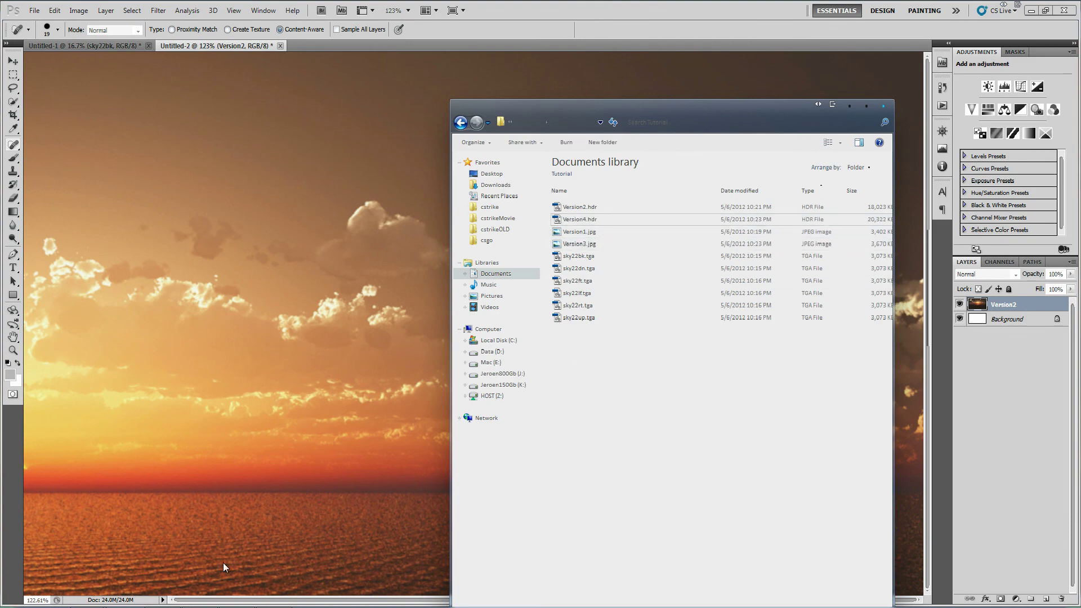
{"action": "key", "text": "alt+Tab"}
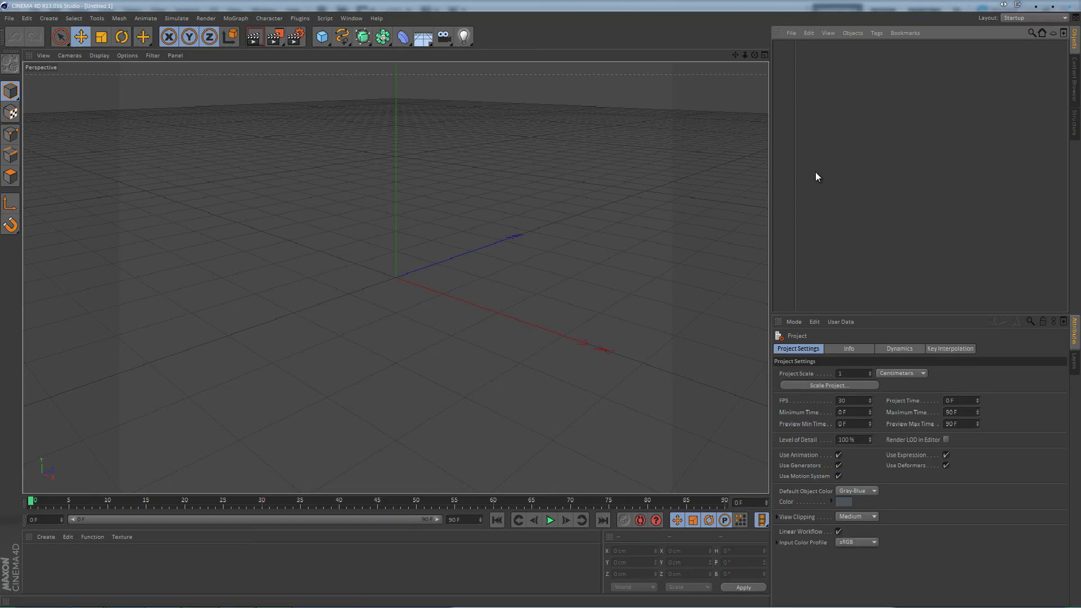
Add a cube and raise it to 100 cm using the four-view layout
{"action": "left_click", "coordinate": [322, 37]}
{"action": "middle_click", "coordinate": [416, 217]}
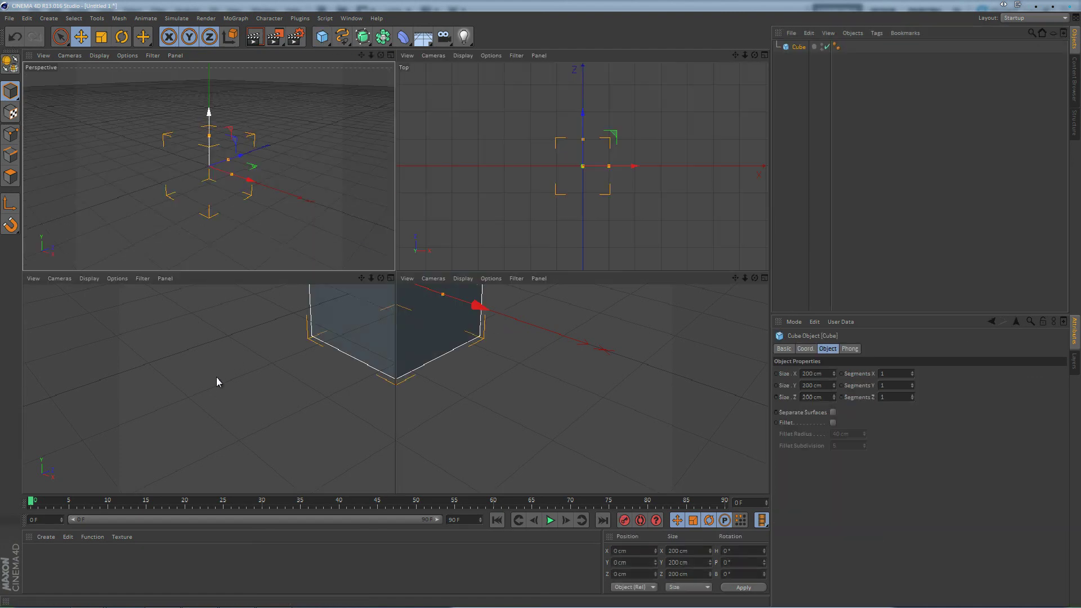
{"action": "left_click_drag", "start_coordinate": [209, 339], "coordinate": [214, 309]}
{"action": "middle_click", "coordinate": [205, 206]}
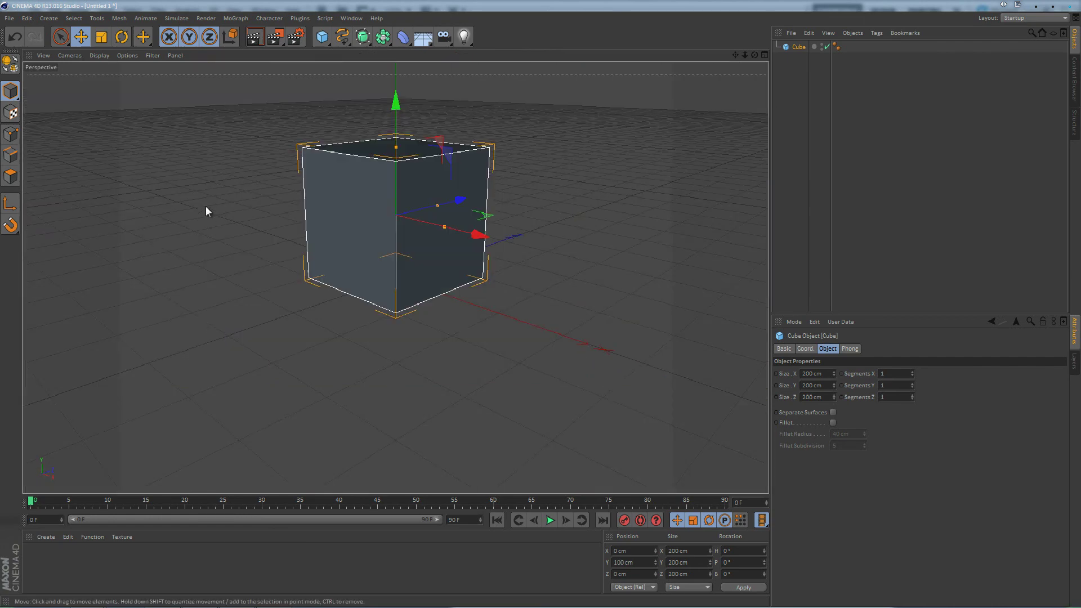
Add a floor beneath the cube and a Sky object to the scene
{"action": "left_click", "coordinate": [422, 36]}
{"action": "left_click", "coordinate": [728, 169]}
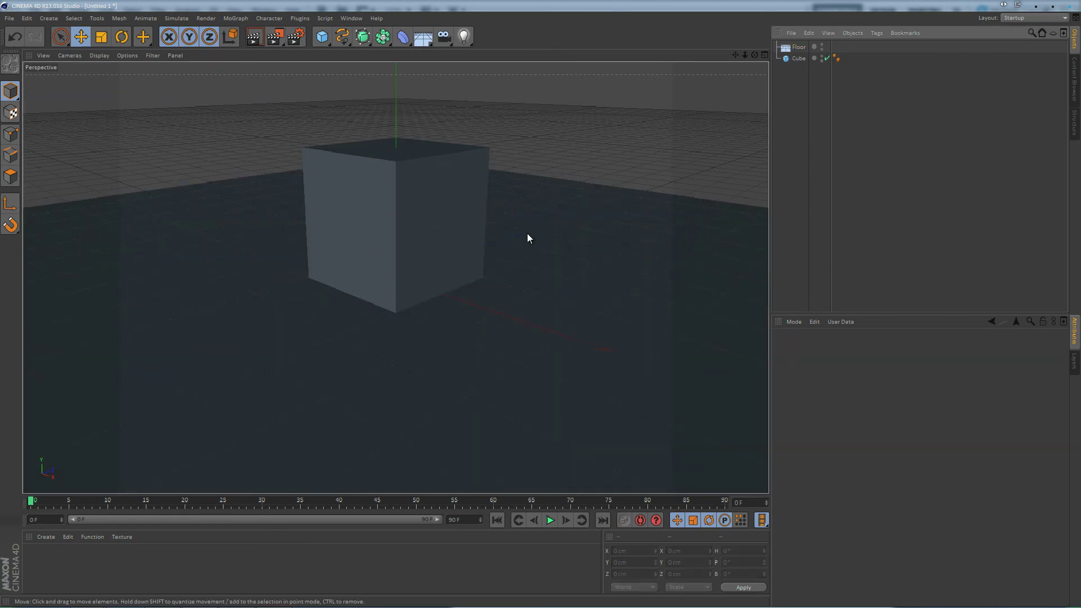
{"action": "left_click_drag", "start_coordinate": [526, 236], "coordinate": [479, 214], "text": "alt"}
{"action": "left_click", "coordinate": [423, 37]}
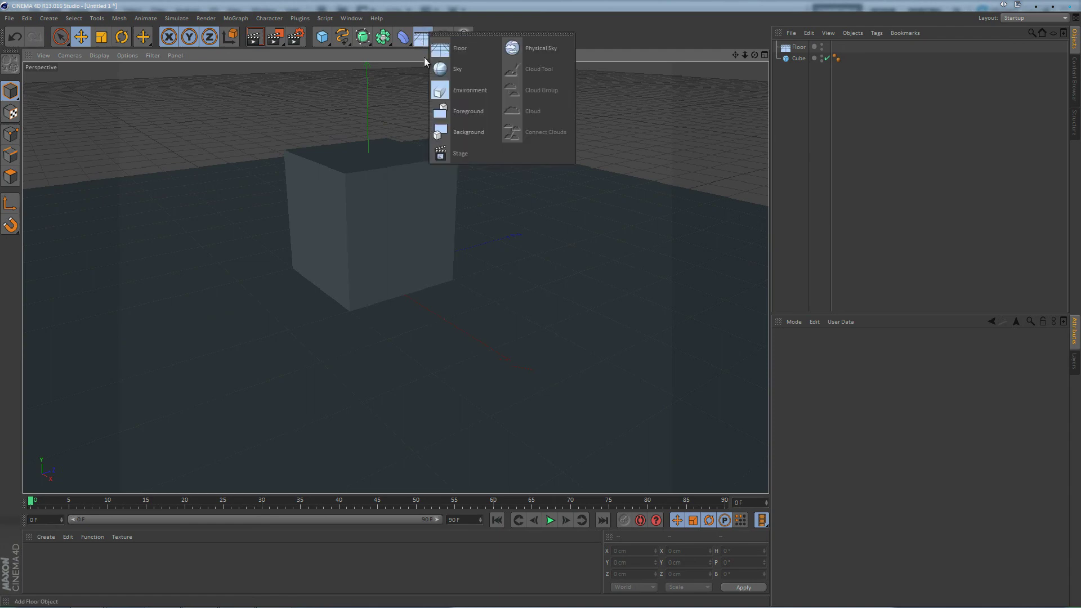
{"action": "left_click", "coordinate": [448, 97]}
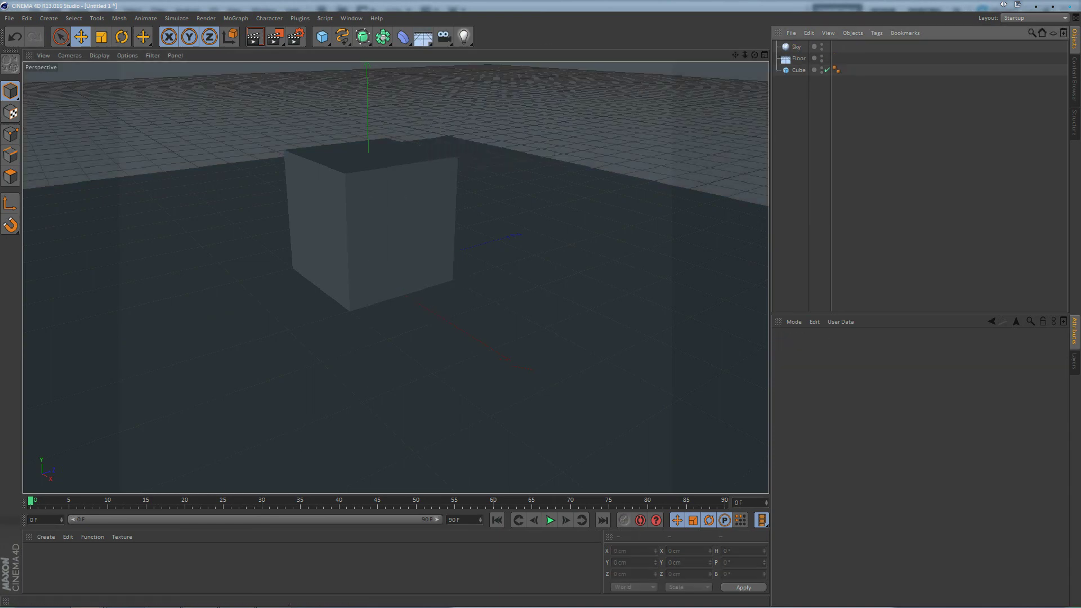
Make a material from the sunset image, copying it into the project, and apply it to the Sky
{"action": "left_click", "coordinate": [152, 582]}
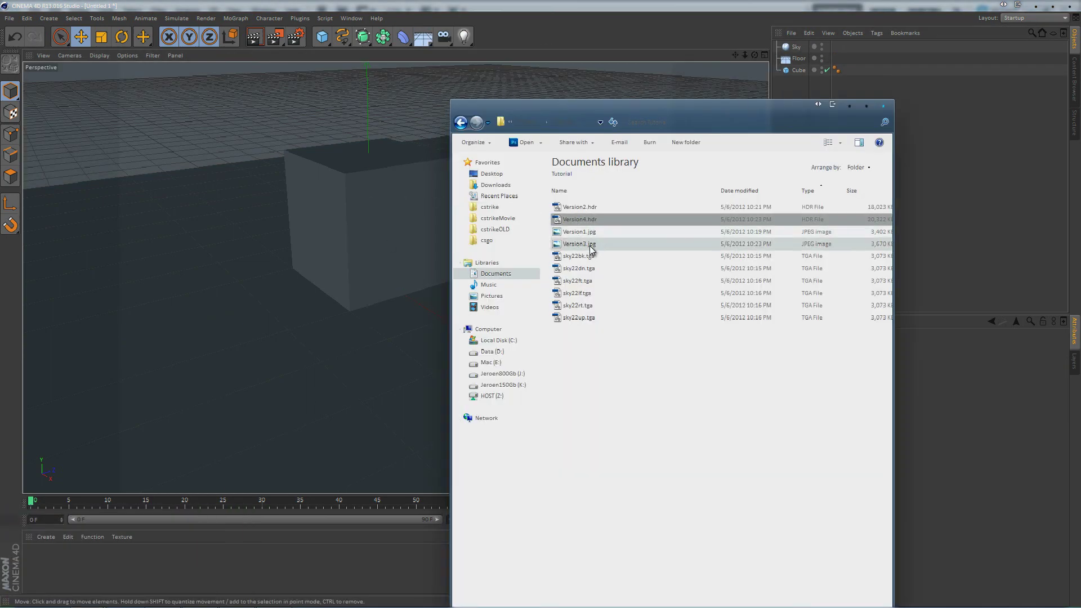
{"action": "left_click_drag", "start_coordinate": [590, 222], "coordinate": [156, 587]}
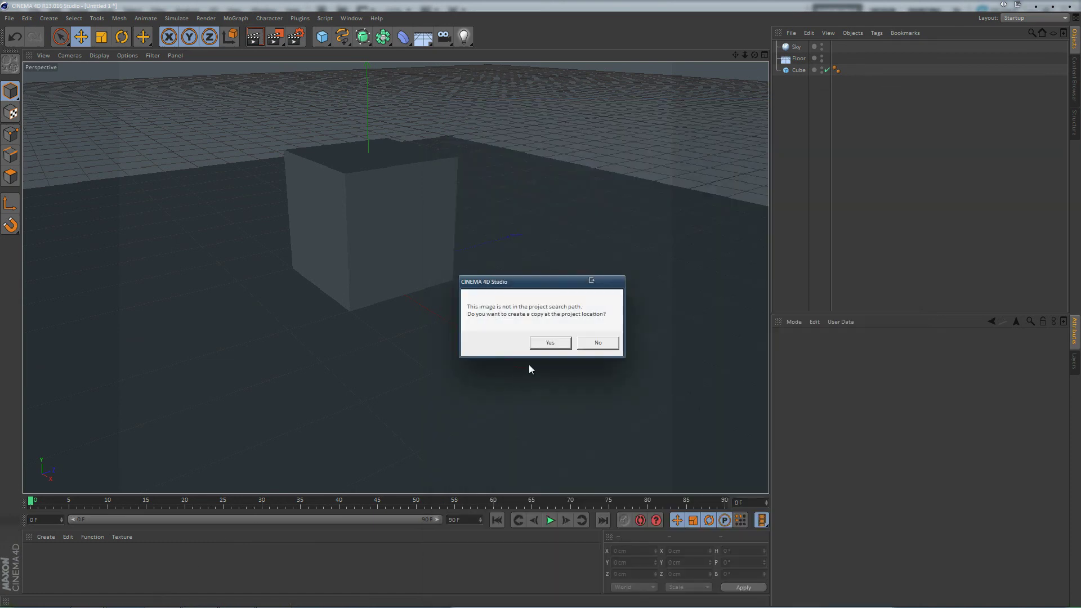
{"action": "left_click", "coordinate": [549, 341]}
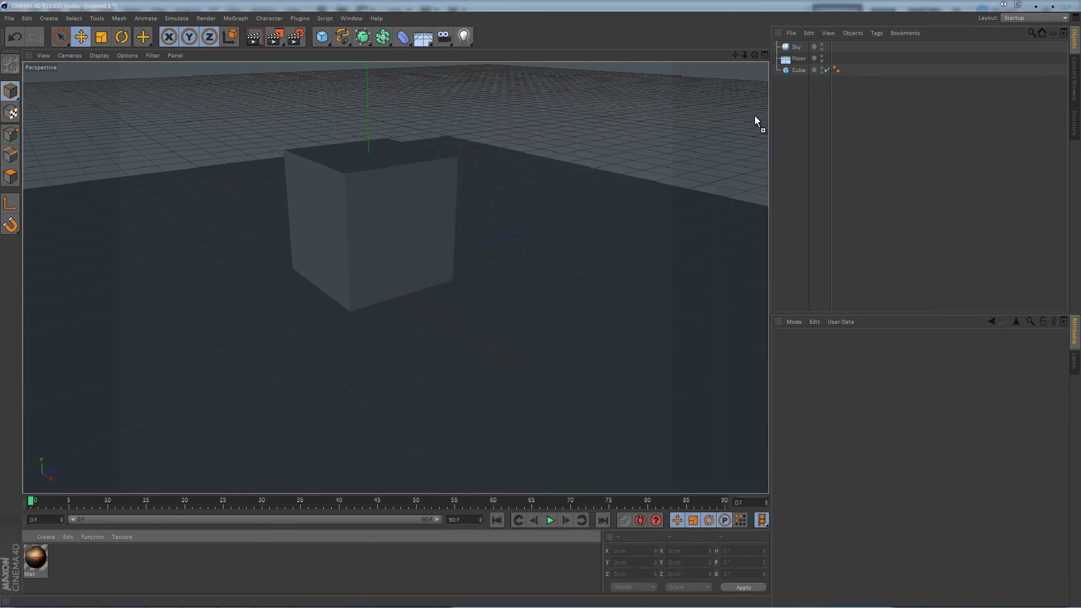
{"action": "left_click_drag", "start_coordinate": [754, 116], "coordinate": [799, 49]}
{"action": "left_click_drag", "start_coordinate": [531, 229], "coordinate": [482, 206], "text": "alt"}
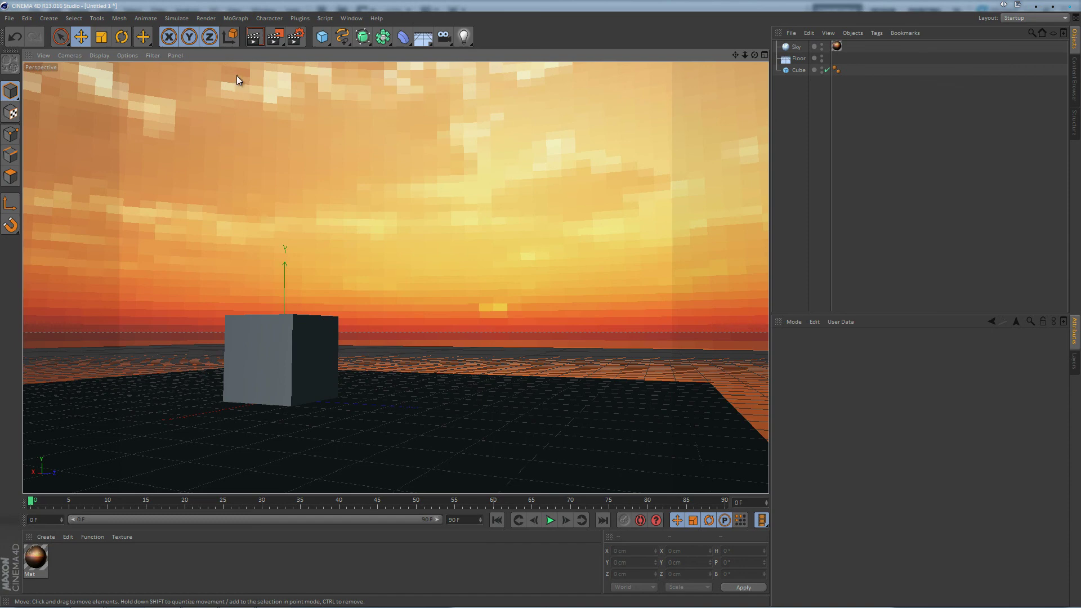
{"action": "key", "text": "ctrl+r"}
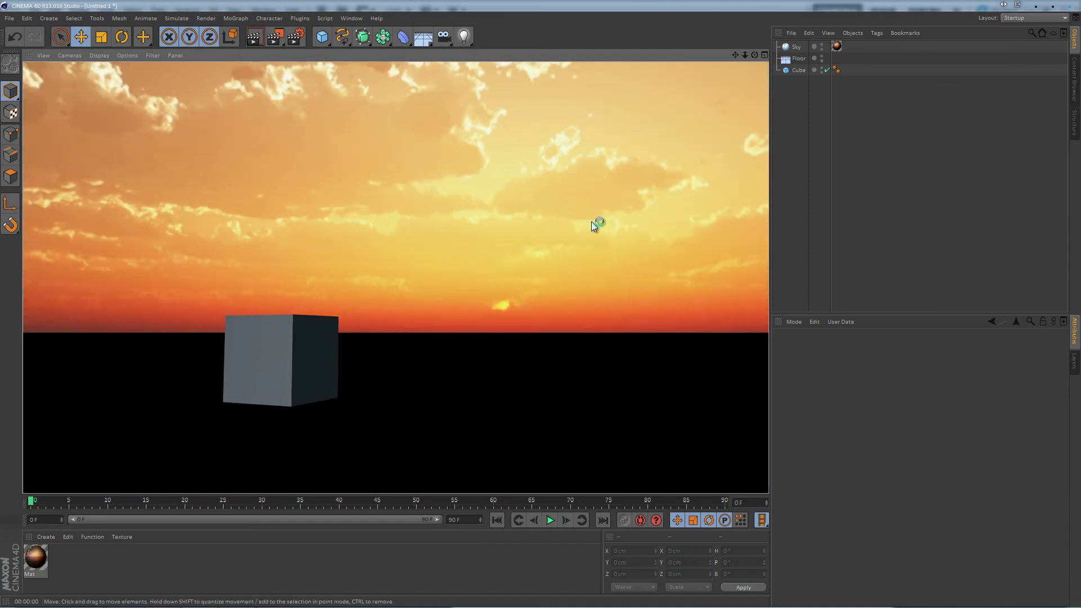
{"action": "left_click_drag", "start_coordinate": [473, 242], "coordinate": [447, 303], "text": "alt"}
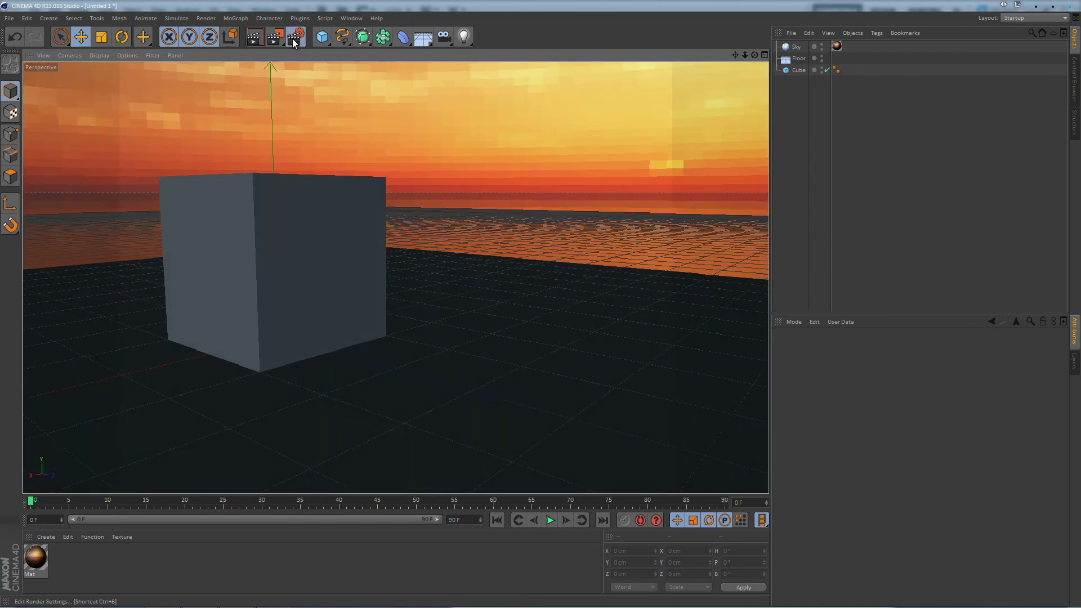
Add Global Illumination and Ambient Occlusion effects, then render the sky-lit cube
{"action": "left_click", "coordinate": [294, 37]}
{"action": "left_click", "coordinate": [71, 215]}
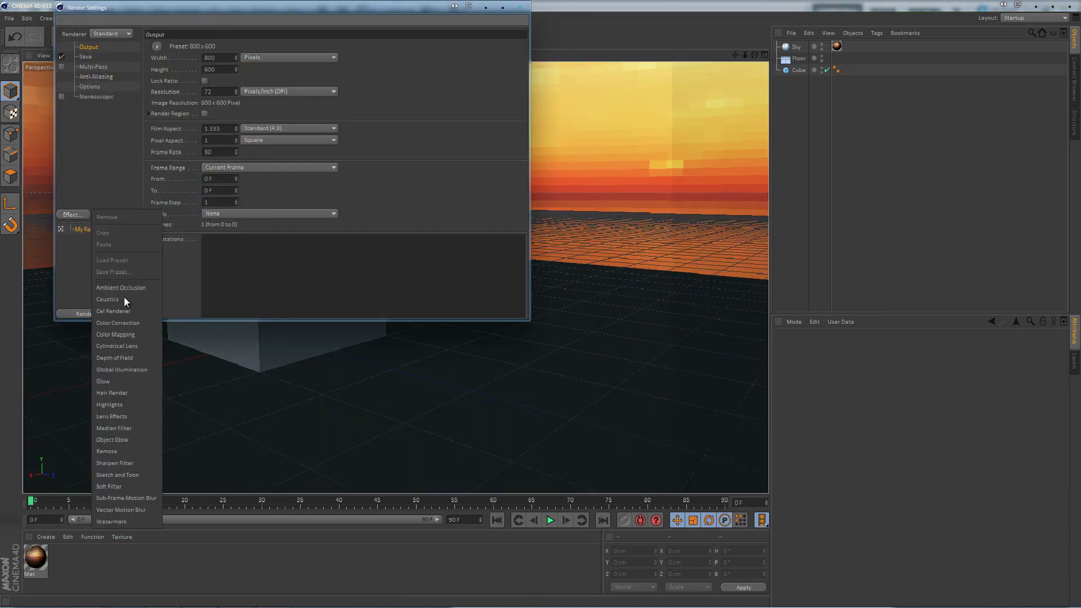
{"action": "left_click", "coordinate": [130, 366]}
{"action": "left_click", "coordinate": [73, 215]}
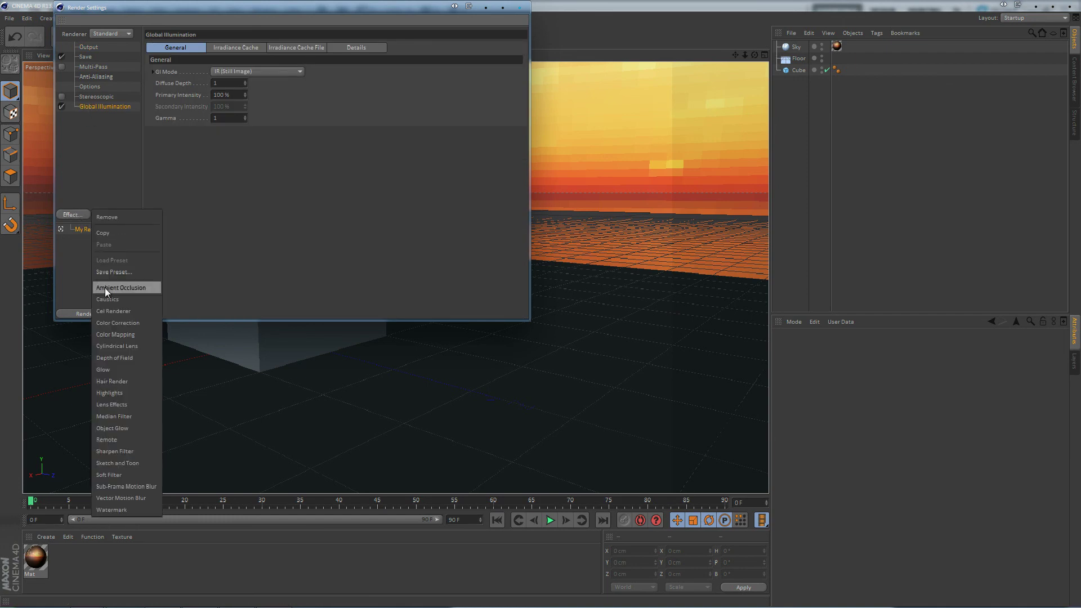
{"action": "left_click", "coordinate": [104, 288]}
{"action": "left_click", "coordinate": [520, 7]}
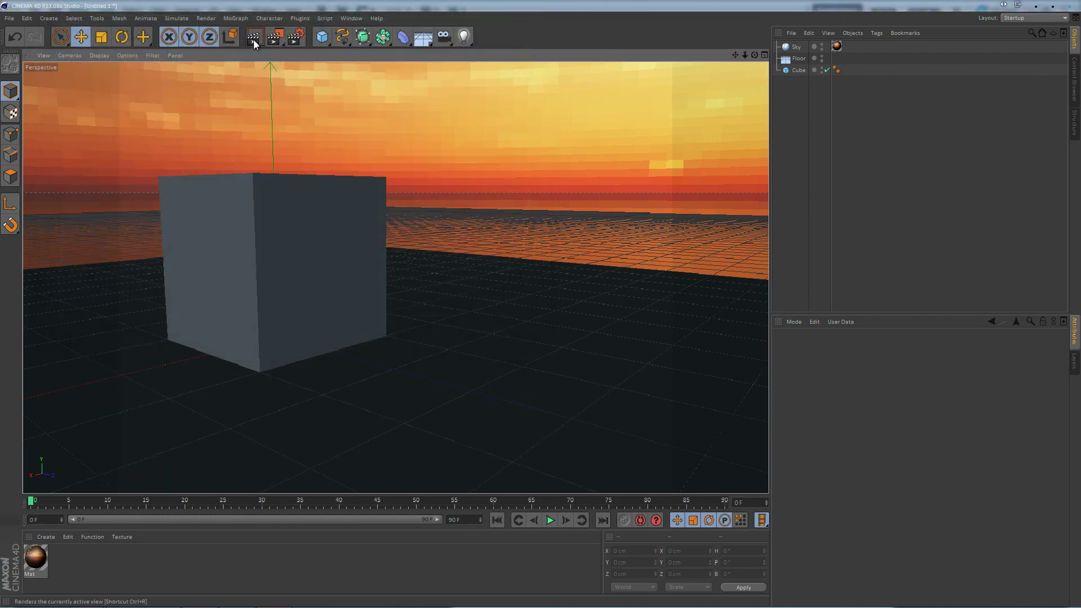
{"action": "left_click", "coordinate": [254, 37]}
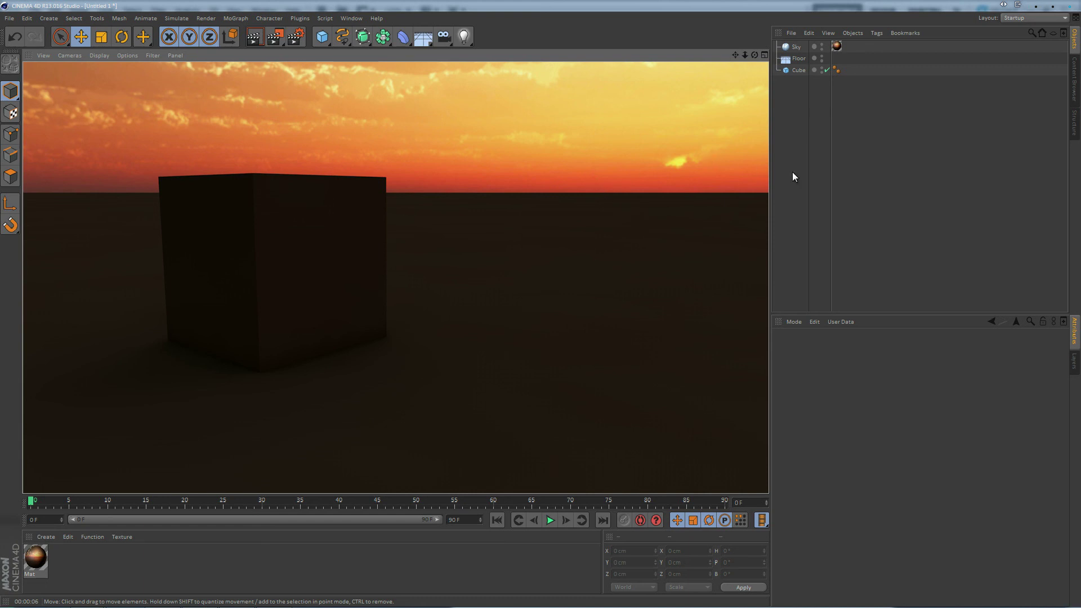
{"action": "left_click_drag", "start_coordinate": [537, 210], "coordinate": [528, 232], "text": "alt"}
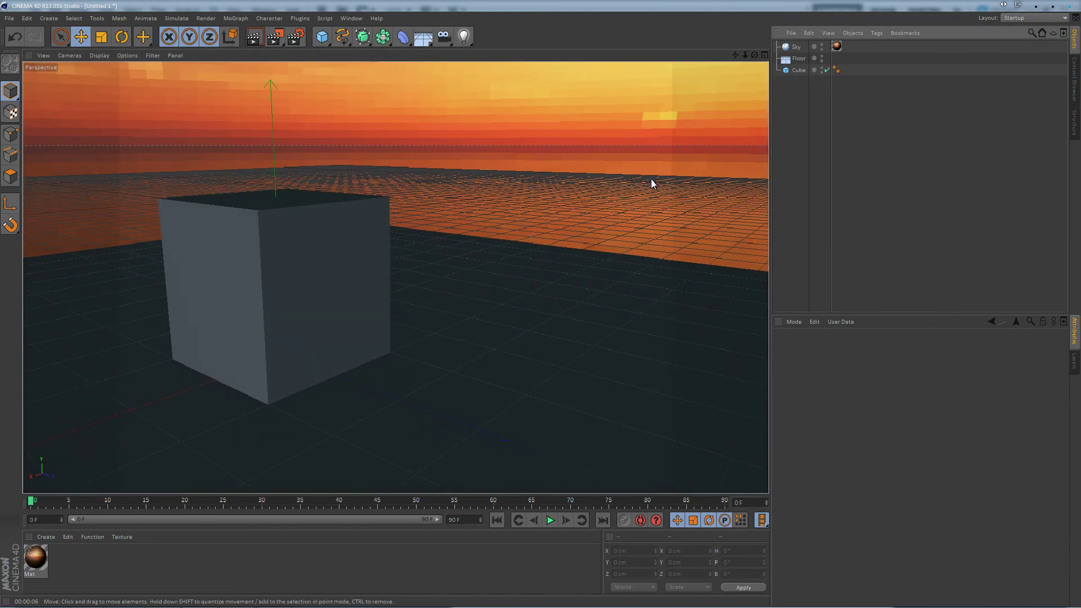
{"action": "mouse_move", "coordinate": [146, 602]}
{"action": "left_click", "coordinate": [193, 548]}
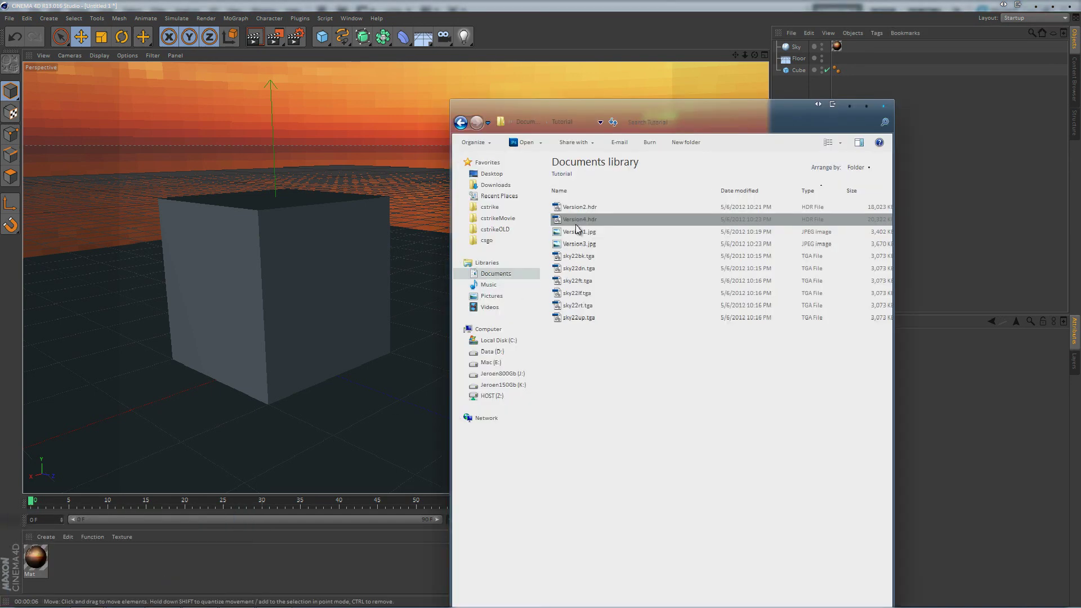
{"action": "double_click", "coordinate": [580, 243]}
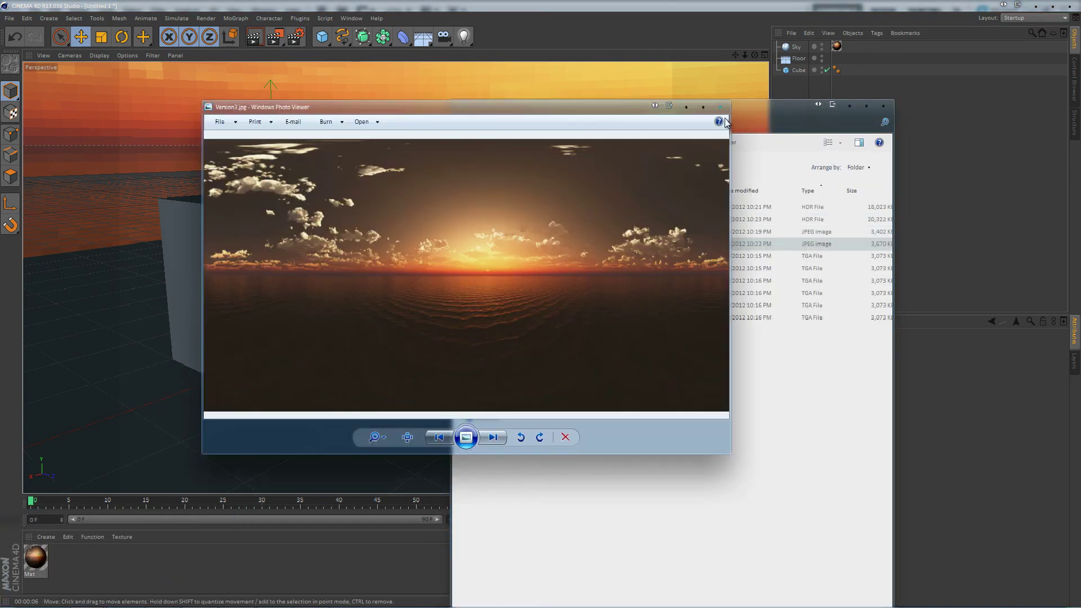
{"action": "left_click", "coordinate": [720, 107]}
{"action": "left_click", "coordinate": [580, 207]}
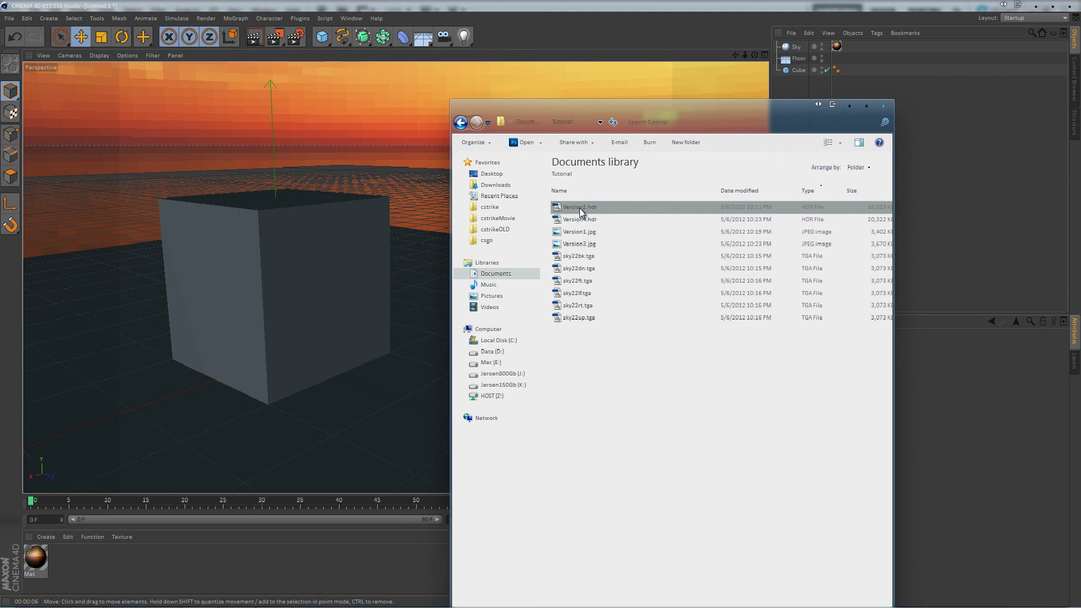
{"action": "double_click", "coordinate": [580, 232]}
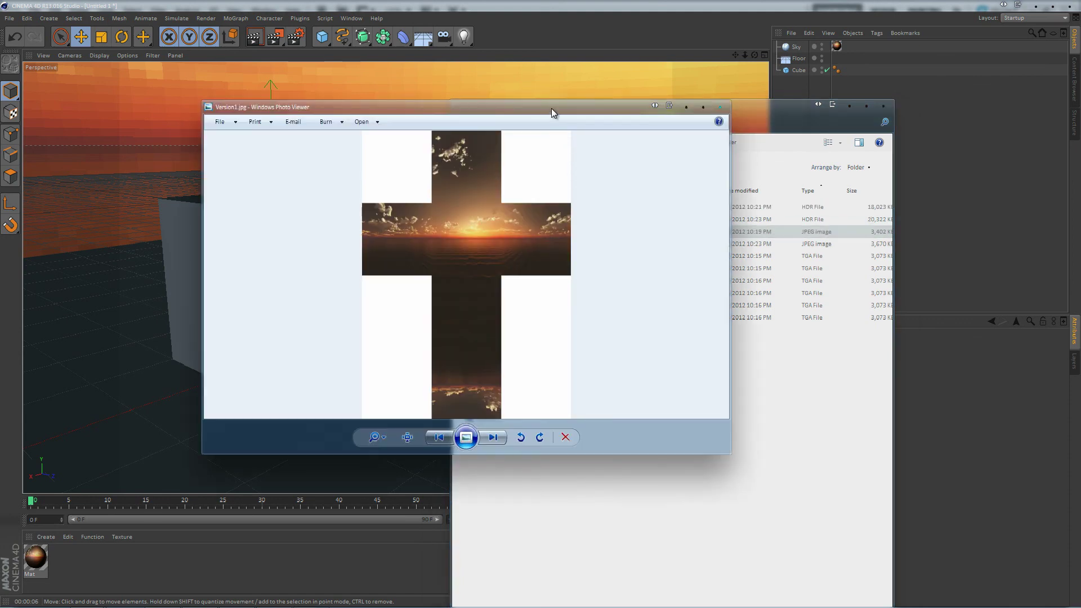
{"action": "left_click_drag", "start_coordinate": [551, 113], "coordinate": [424, 100]}
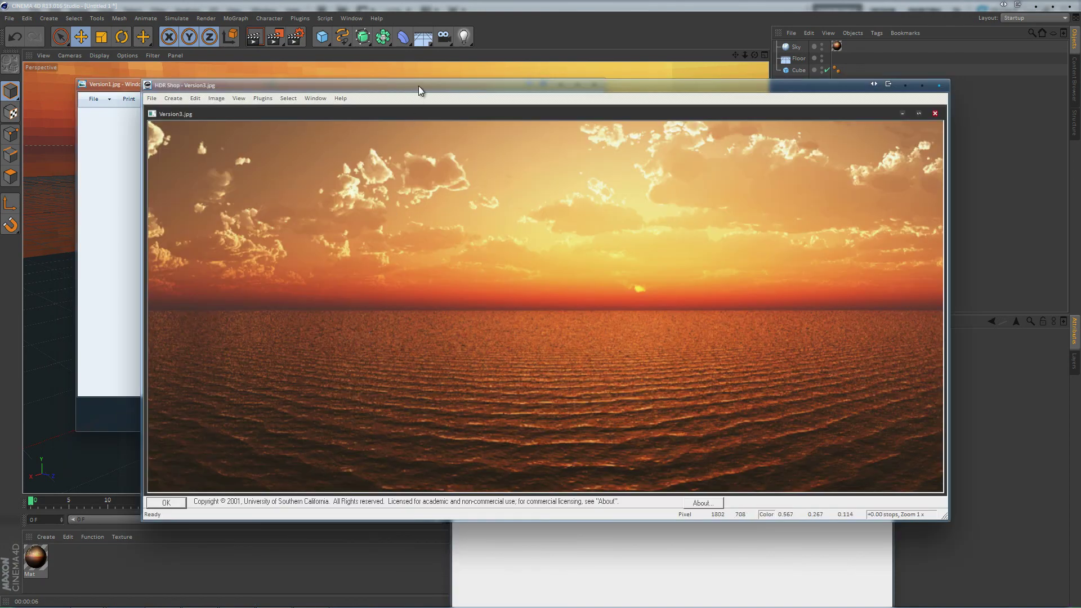
{"action": "left_click_drag", "start_coordinate": [418, 85], "coordinate": [389, 103]}
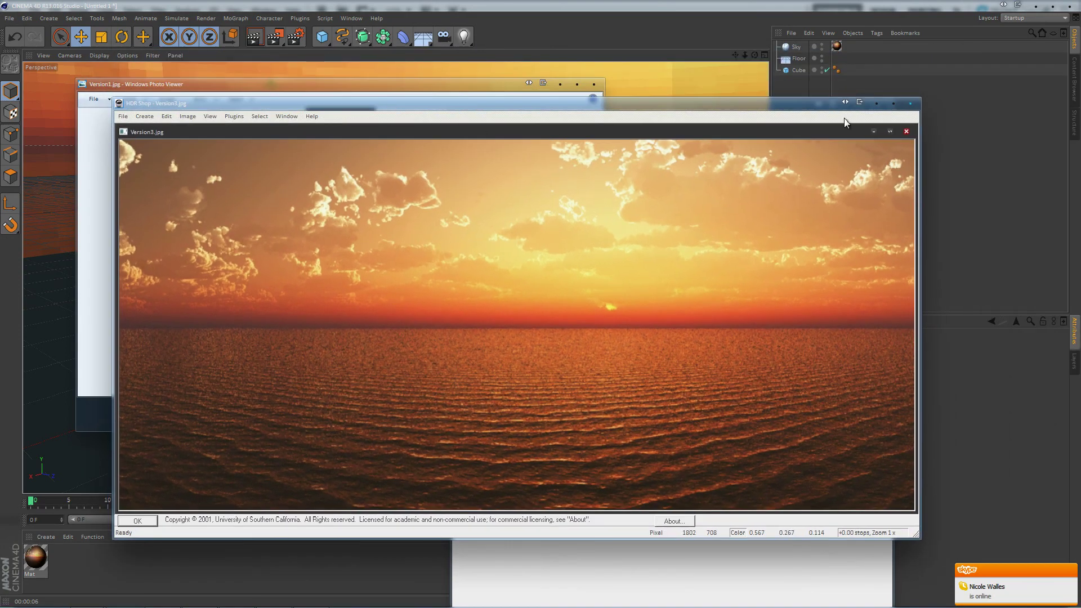
{"action": "left_click", "coordinate": [907, 106]}
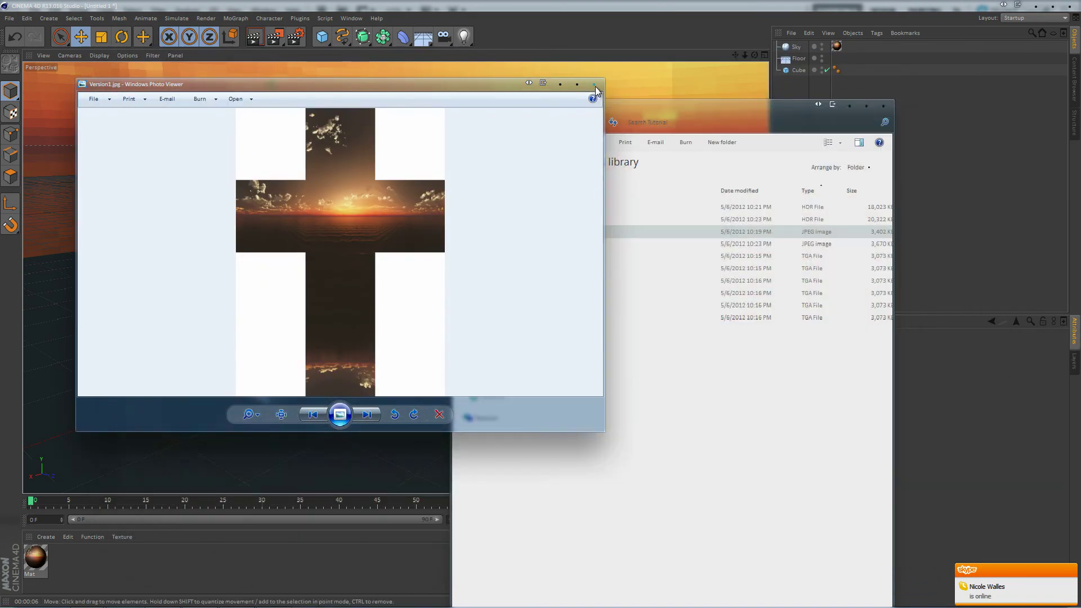
{"action": "left_click", "coordinate": [595, 86]}
Close the file browser and quit Cinema 4D without saving the scene
{"action": "left_click", "coordinate": [886, 106]}
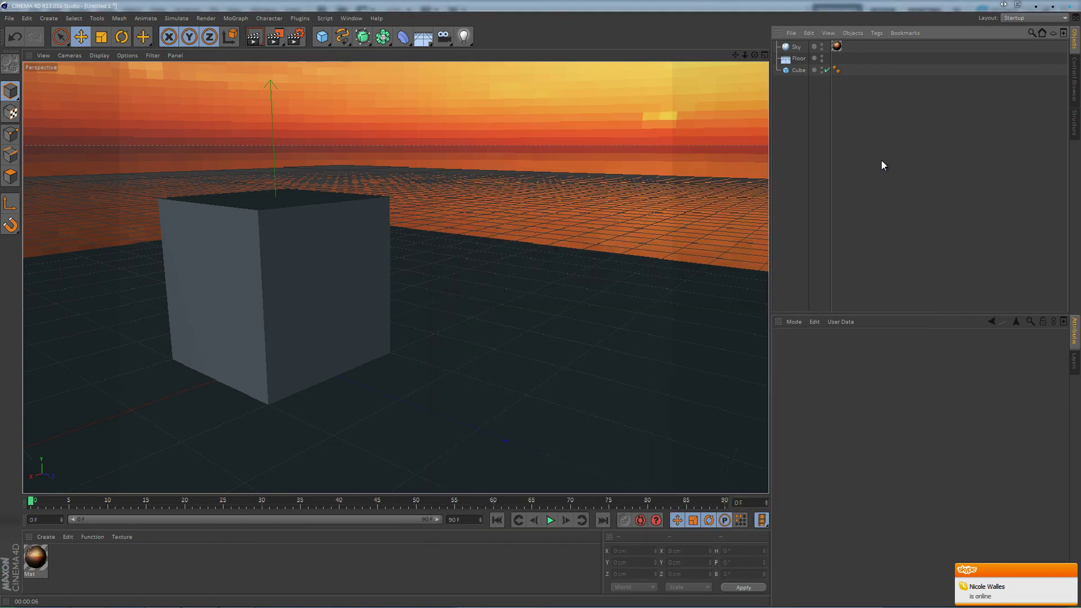
{"action": "left_click_drag", "start_coordinate": [437, 320], "coordinate": [490, 326], "text": "alt"}
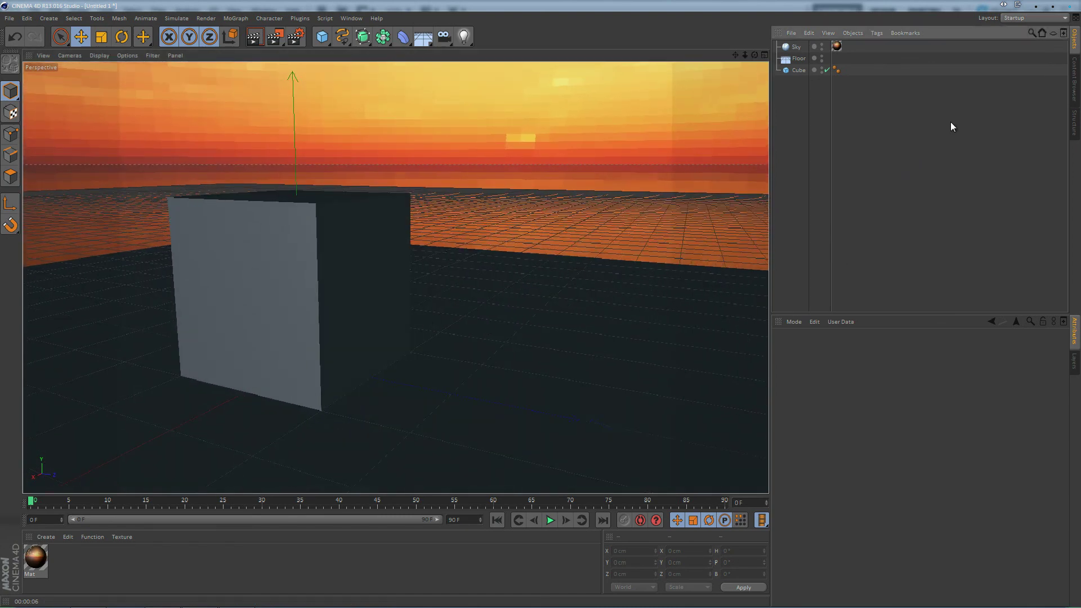
{"action": "left_click", "coordinate": [1071, 7]}
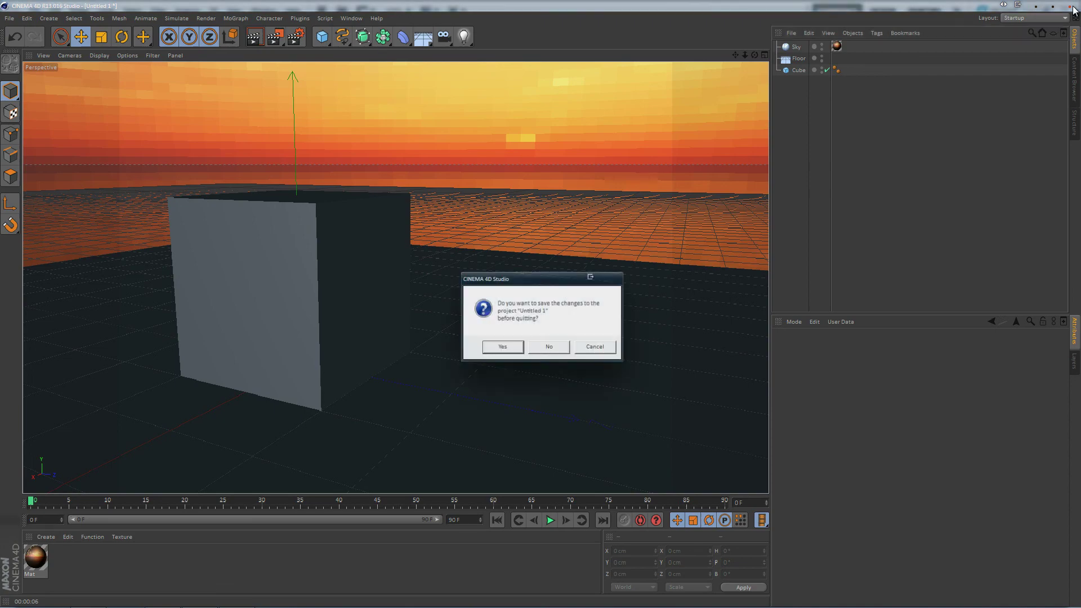
{"action": "left_click", "coordinate": [548, 347]}
Minimize Photoshop and the model viewer and close the remaining file browser
{"action": "left_click", "coordinate": [1030, 10]}
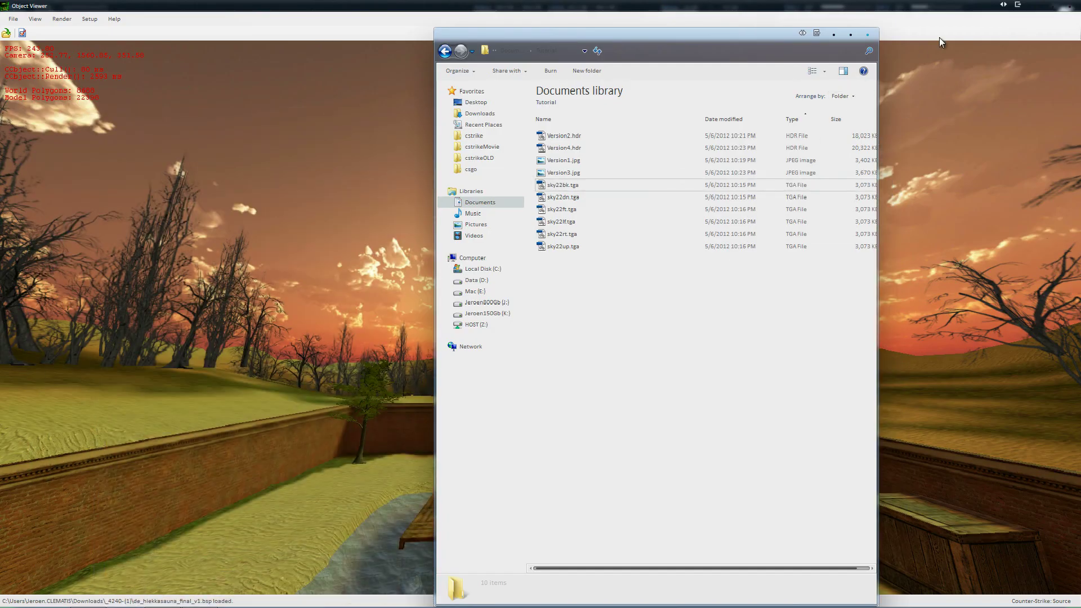
{"action": "left_click", "coordinate": [1045, 10]}
{"action": "left_click", "coordinate": [867, 35]}
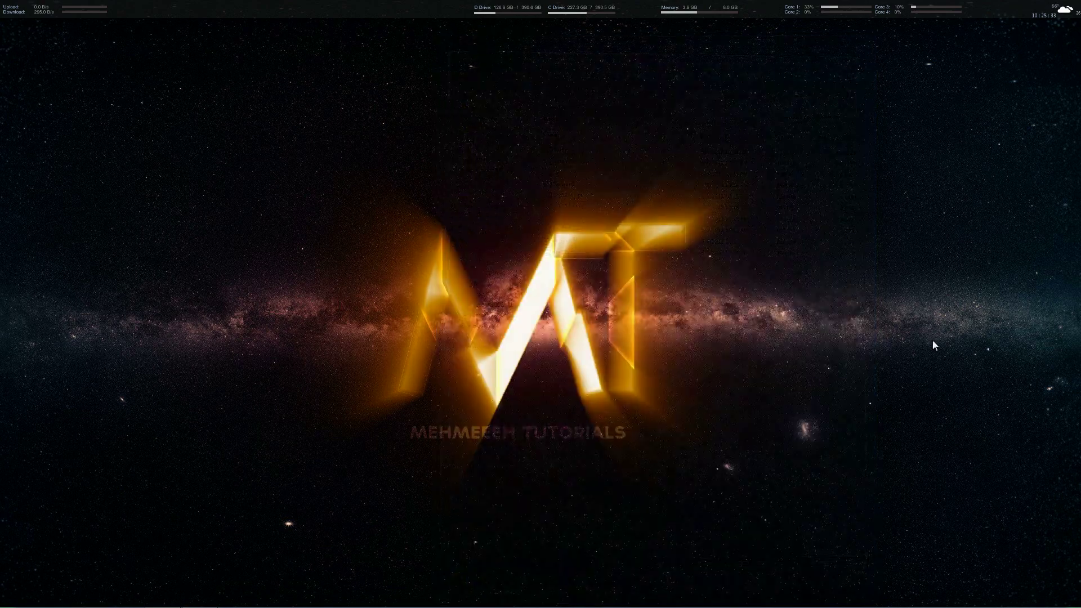